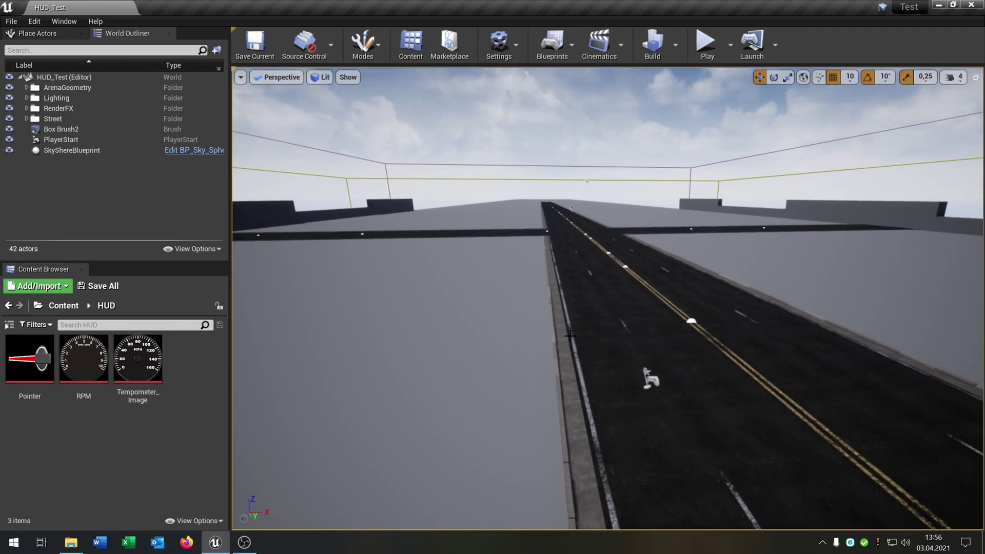
- Look around the road level and inspect the Pointer and RPM texture assets
{"action": "right_click_drag", "start_coordinate": [458, 287], "coordinate": [461, 278]}
{"action": "key", "text": "a"}
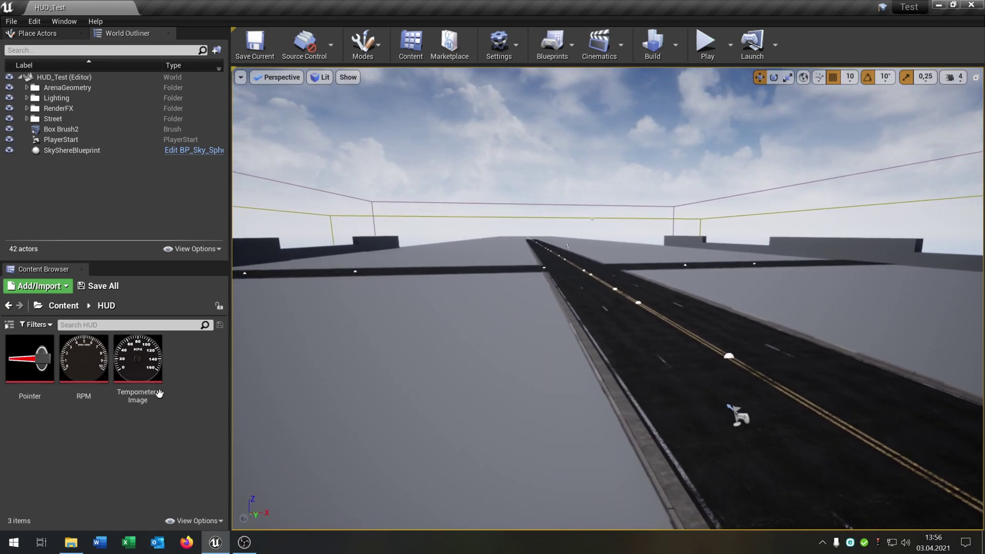
{"action": "right_click_drag", "start_coordinate": [503, 364], "coordinate": [504, 370]}
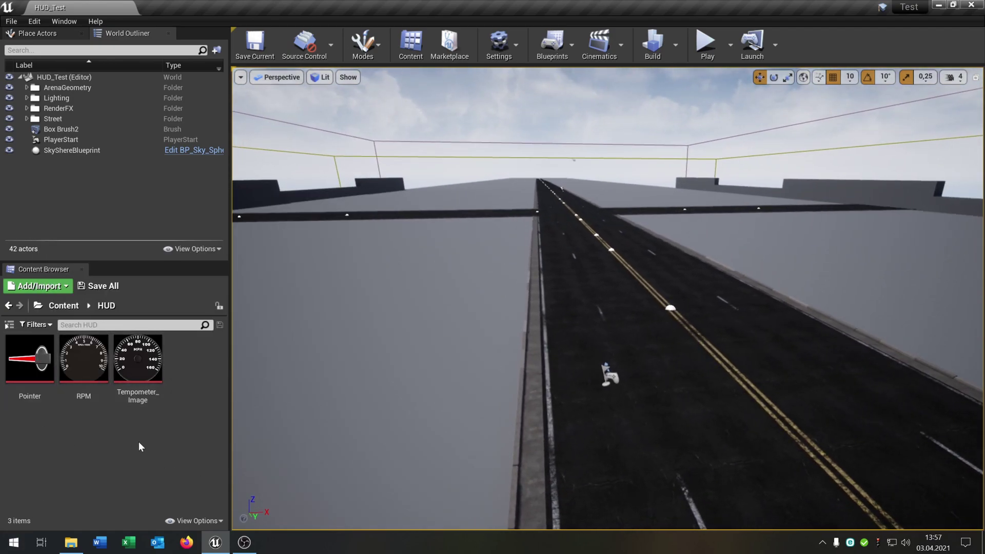
{"action": "left_click", "coordinate": [29, 397]}
{"action": "left_click", "coordinate": [79, 396]}
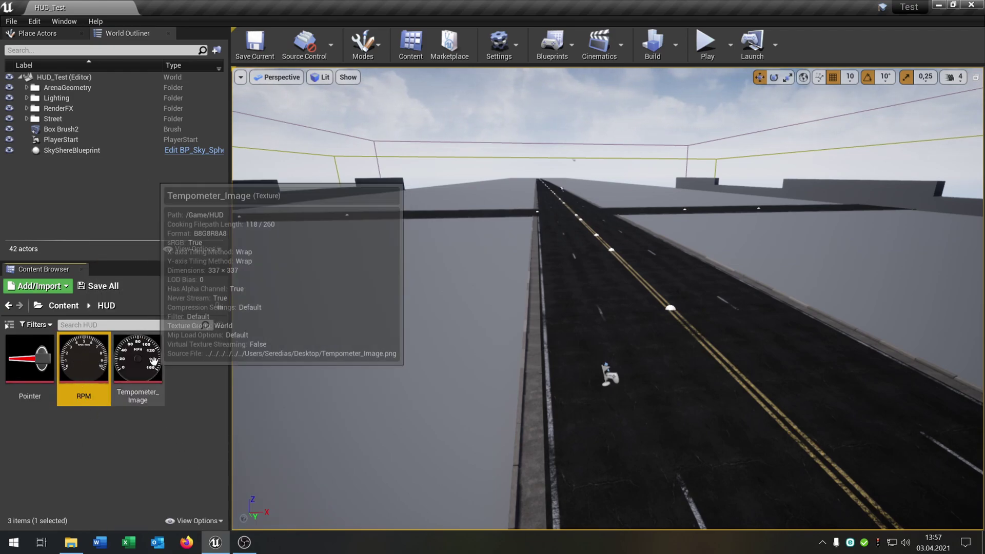
{"action": "key", "text": "a"}
{"action": "mouse_move", "coordinate": [438, 324]}
{"action": "right_mouse_down"}
{"action": "mouse_move", "coordinate": [466, 332]}
{"action": "mouse_move", "coordinate": [451, 333]}
{"action": "right_mouse_up"}
{"action": "left_click", "coordinate": [118, 474]}
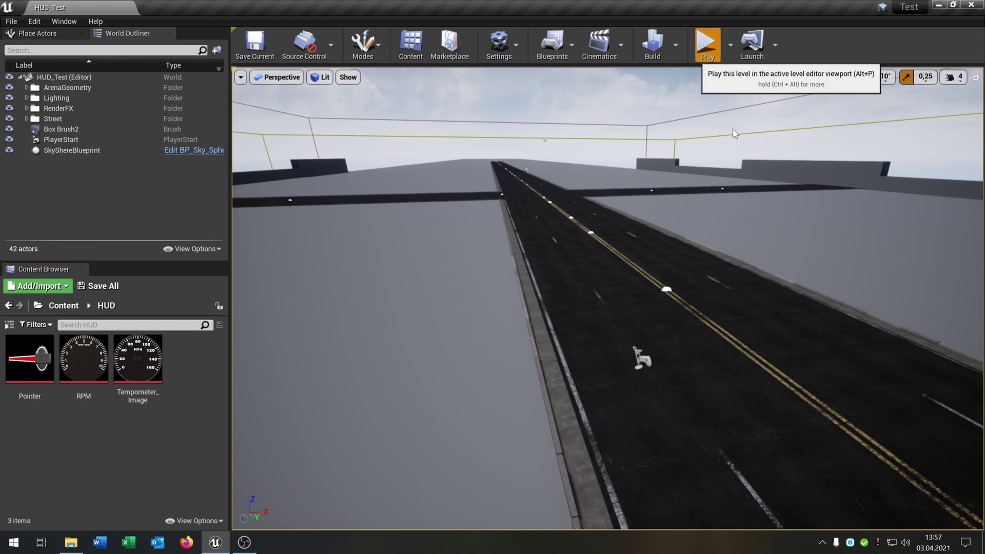
- Test-drive the car in Play-In-Editor up to third gear, then stop and refocus on the PlayerStart
{"action": "left_click", "coordinate": [706, 42]}
{"action": "key", "text": "w"}
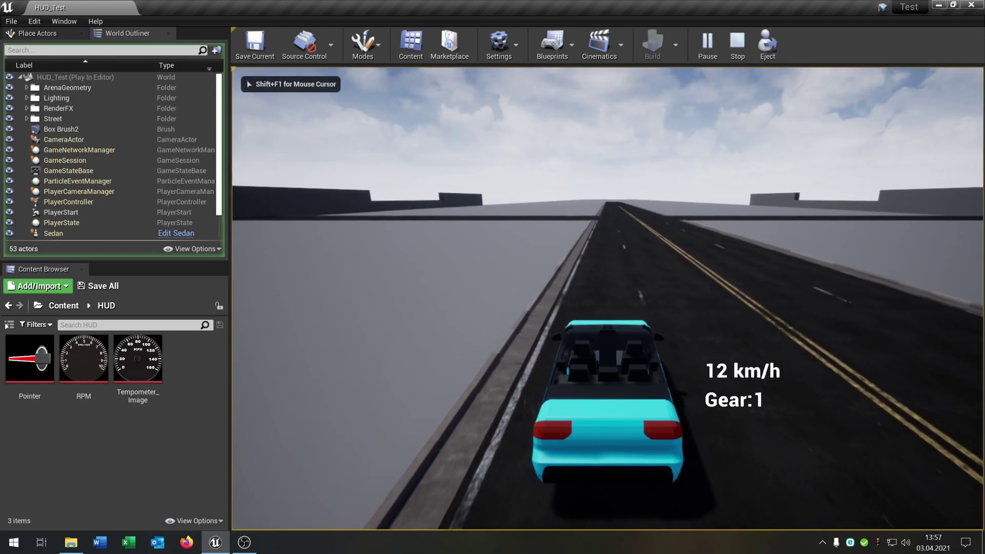
{"action": "key", "text": "w"}
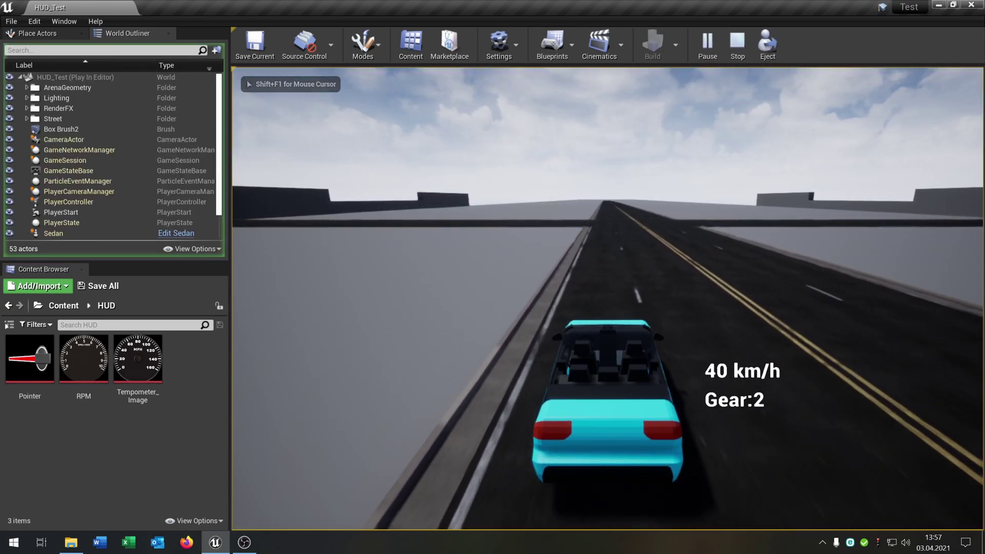
{"action": "key", "text": "w"}
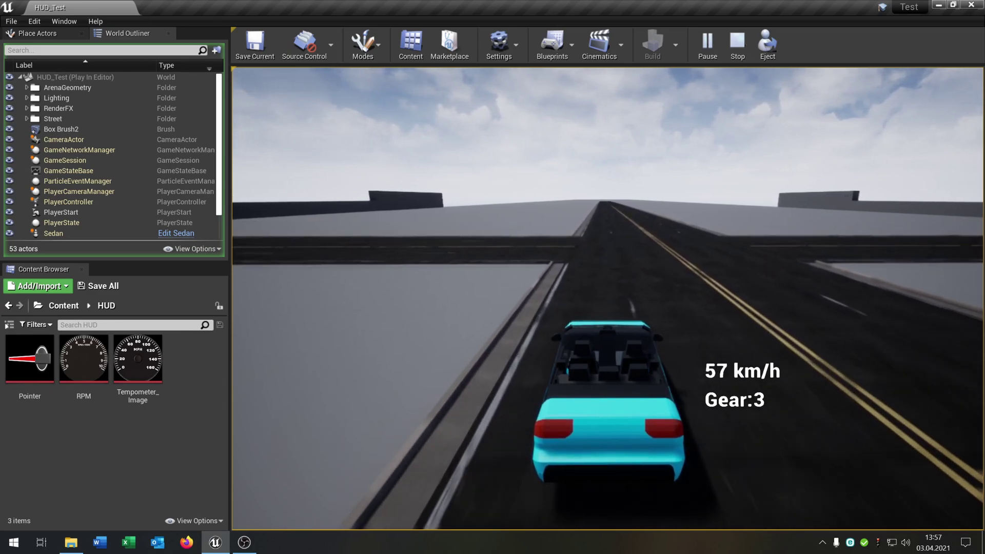
{"action": "key", "text": "Escape"}
{"action": "key", "text": "s"}
{"action": "right_click_drag", "start_coordinate": [690, 321], "coordinate": [710, 354]}
{"action": "double_click", "coordinate": [78, 142]}
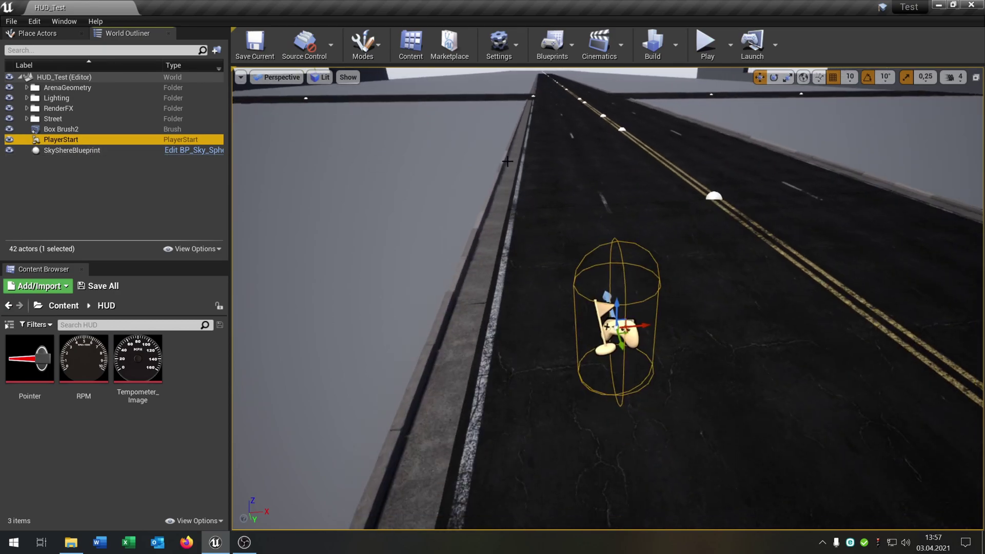
{"action": "mouse_move", "coordinate": [508, 162]}
{"action": "right_mouse_down"}
{"action": "mouse_move", "coordinate": [485, 138]}
{"action": "mouse_move", "coordinate": [508, 162]}
{"action": "right_mouse_up"}
{"action": "key", "text": "a"}
{"action": "key", "text": "Escape"}
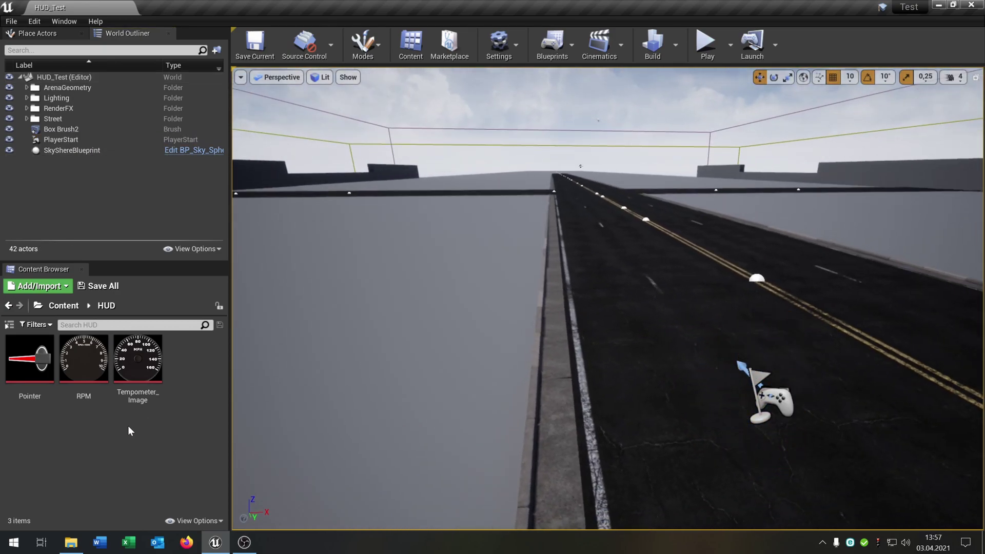
- Create a Widget Blueprint named Tempometer and open it for editing
{"action": "right_click", "coordinate": [129, 434]}
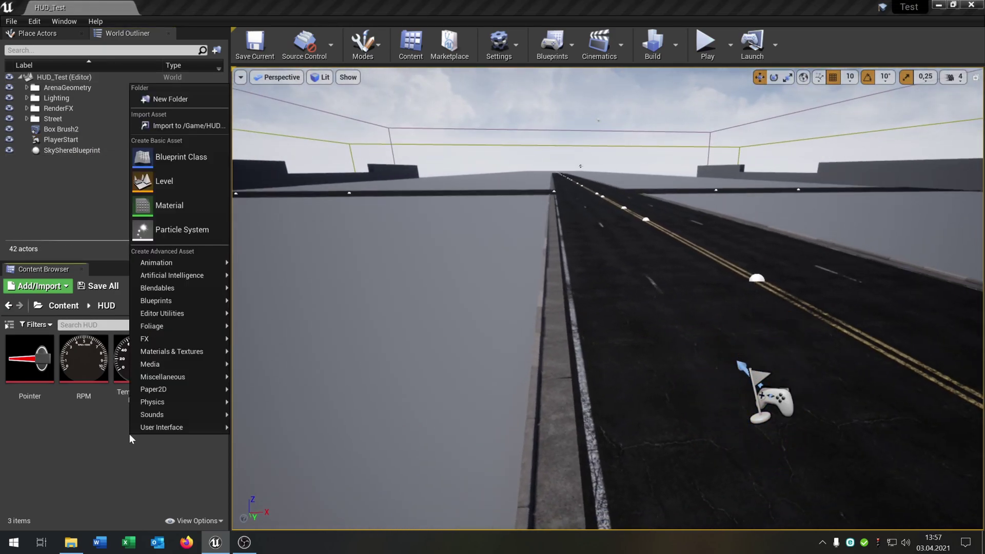
{"action": "mouse_move", "coordinate": [168, 429]}
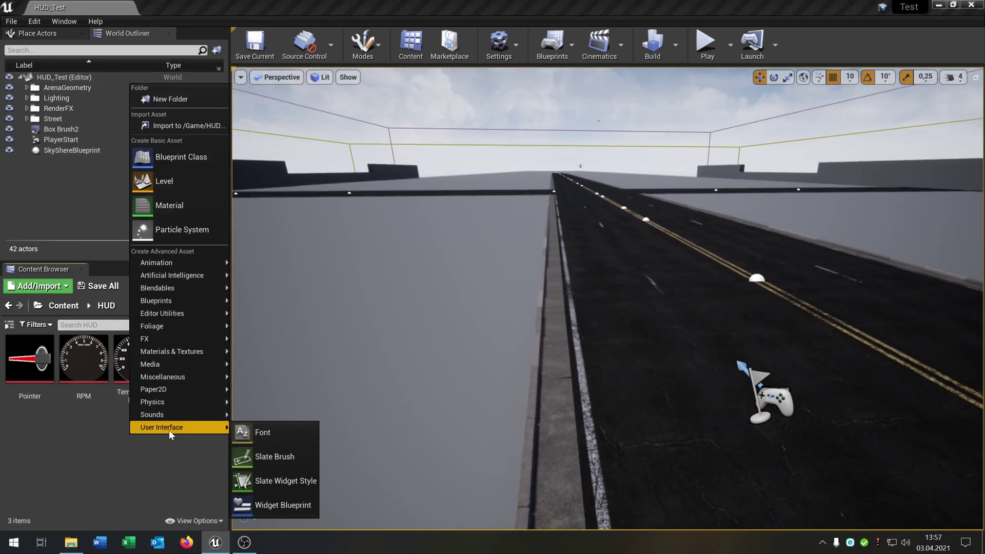
{"action": "left_click", "coordinate": [290, 504]}
{"action": "type", "text": "Tem,"}
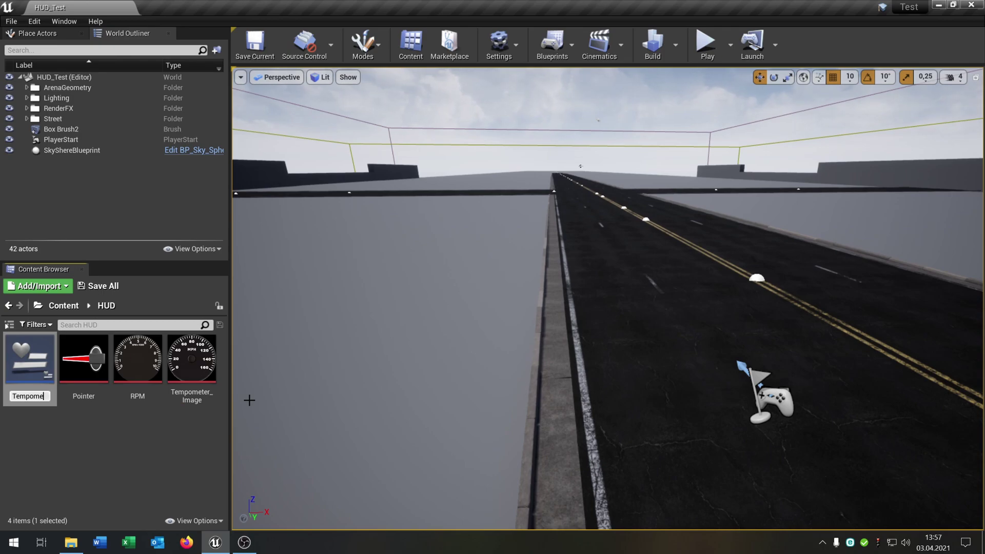
{"action": "type", "text": "pometer"}
{"action": "key", "text": "Return"}
{"action": "left_click", "coordinate": [149, 447]}
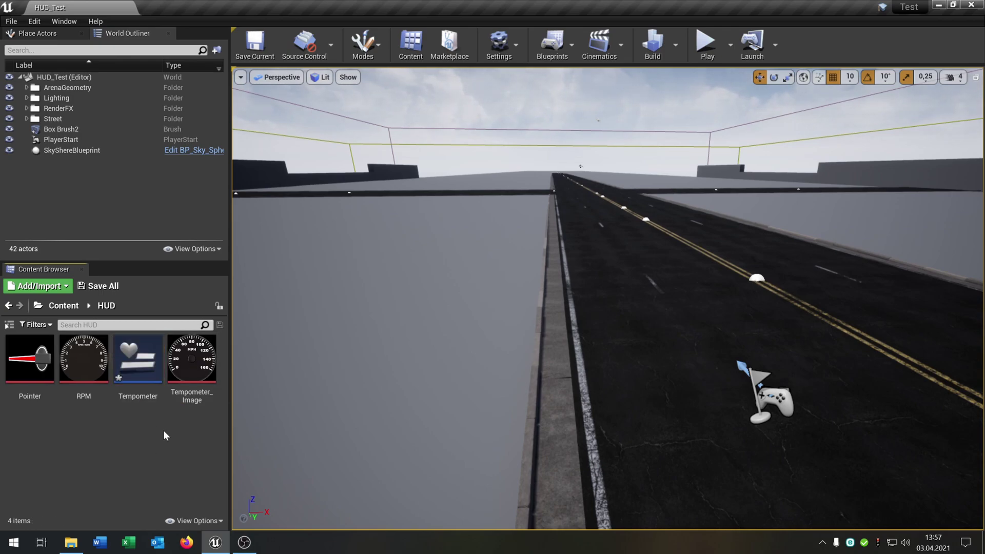
{"action": "double_click", "coordinate": [149, 378]}
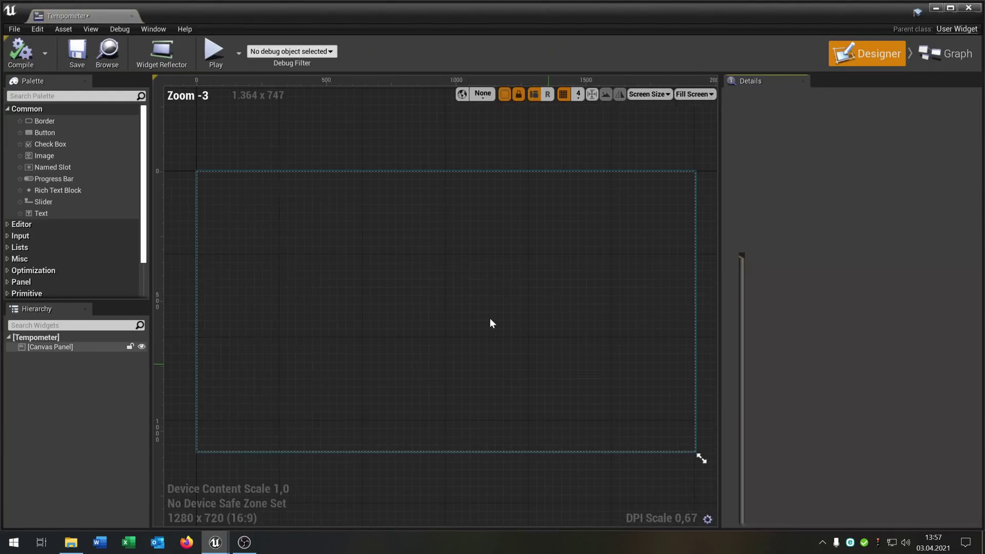
- Dock the widget editor and add an Image widget to the Tempometer canvas
{"action": "left_click_drag", "start_coordinate": [66, 16], "coordinate": [183, 8]}
{"action": "scroll", "coordinate": [374, 277], "scroll_direction": "down", "scroll_amount": 2}
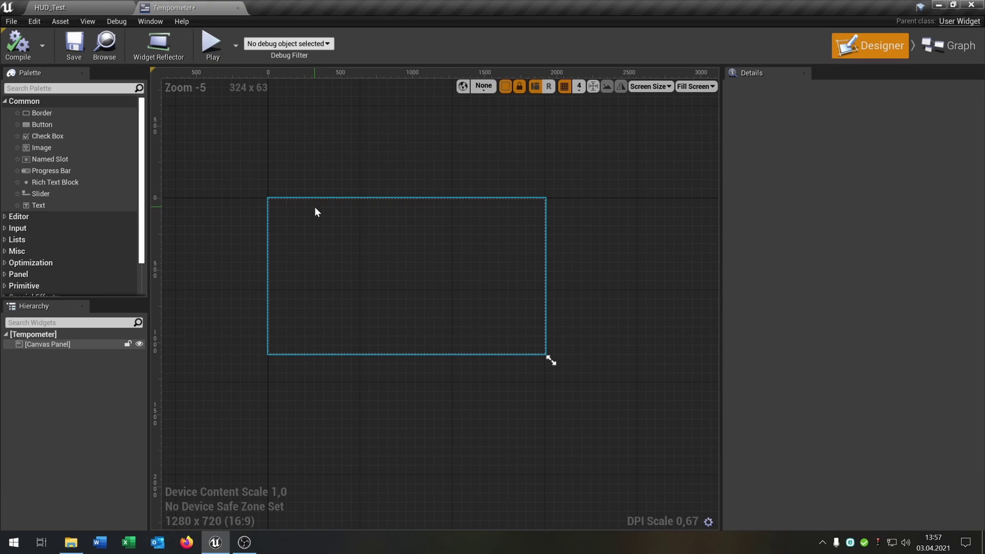
{"action": "scroll", "coordinate": [363, 290], "scroll_direction": "up", "scroll_amount": 2}
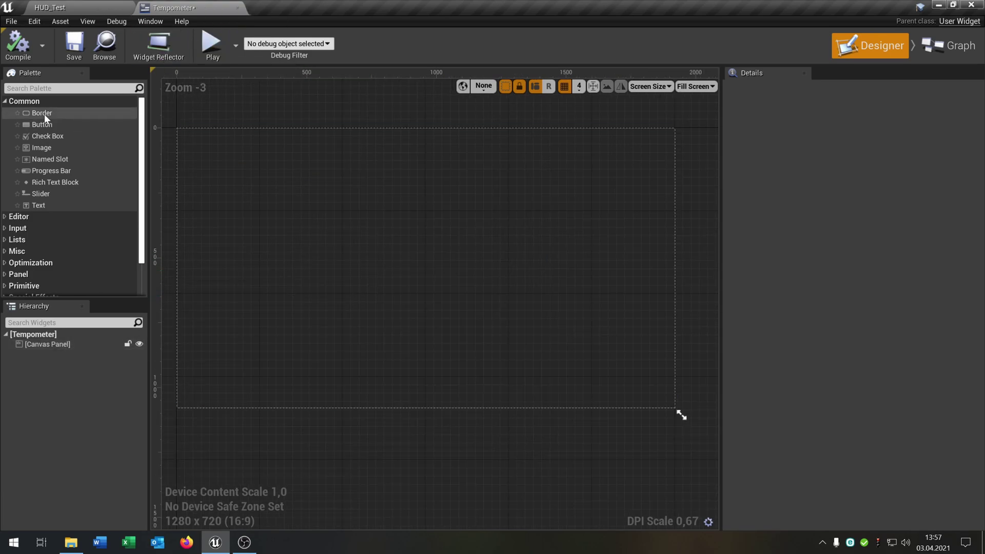
{"action": "type", "text": "imag"}
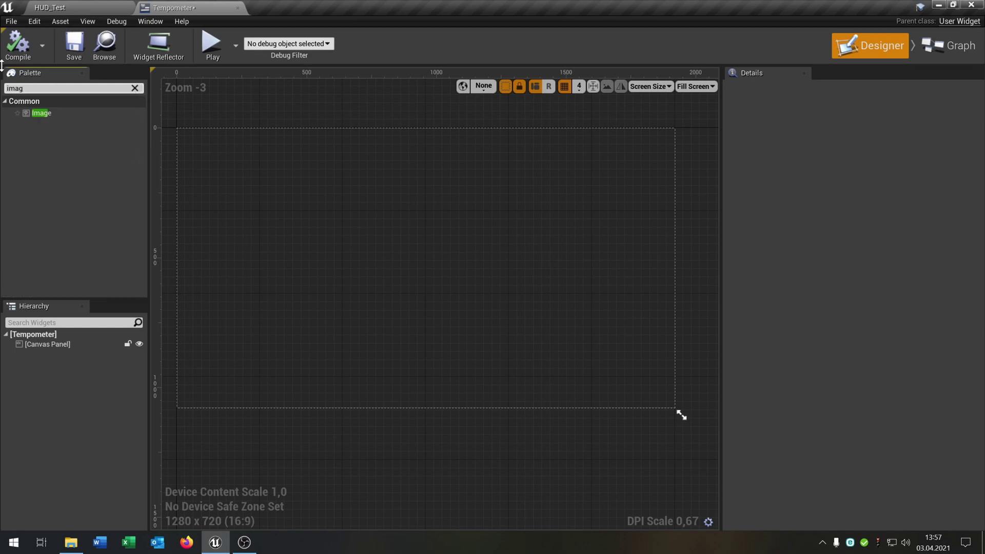
{"action": "left_click_drag", "start_coordinate": [41, 113], "coordinate": [223, 348]}
- Set the image's brush to the Tempometer_Image texture
{"action": "left_click", "coordinate": [50, 8]}
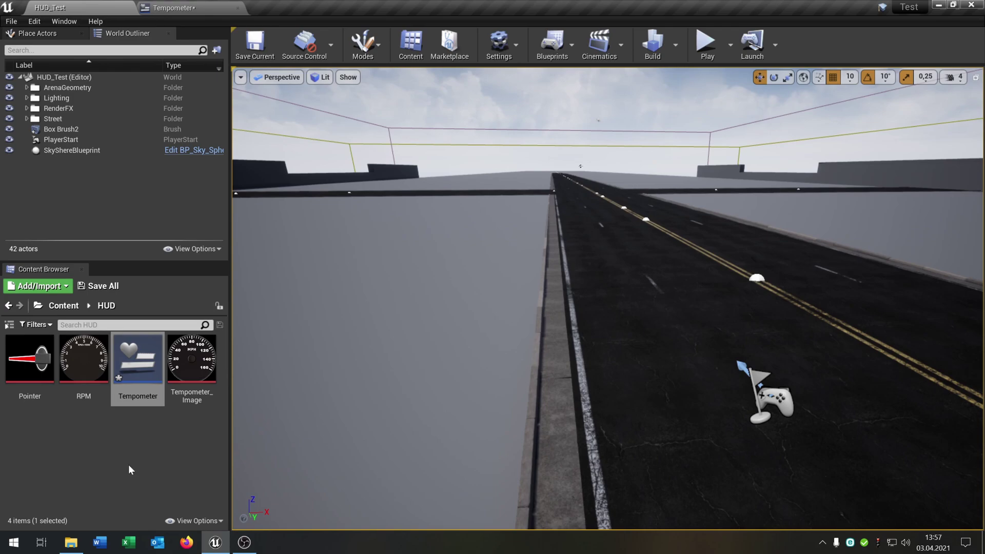
{"action": "left_click", "coordinate": [194, 380]}
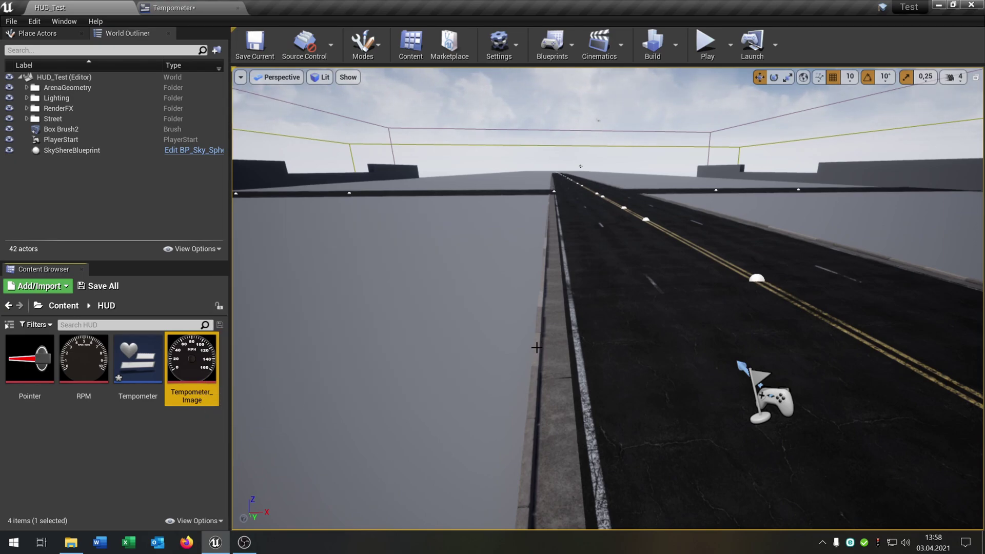
{"action": "left_click", "coordinate": [169, 8]}
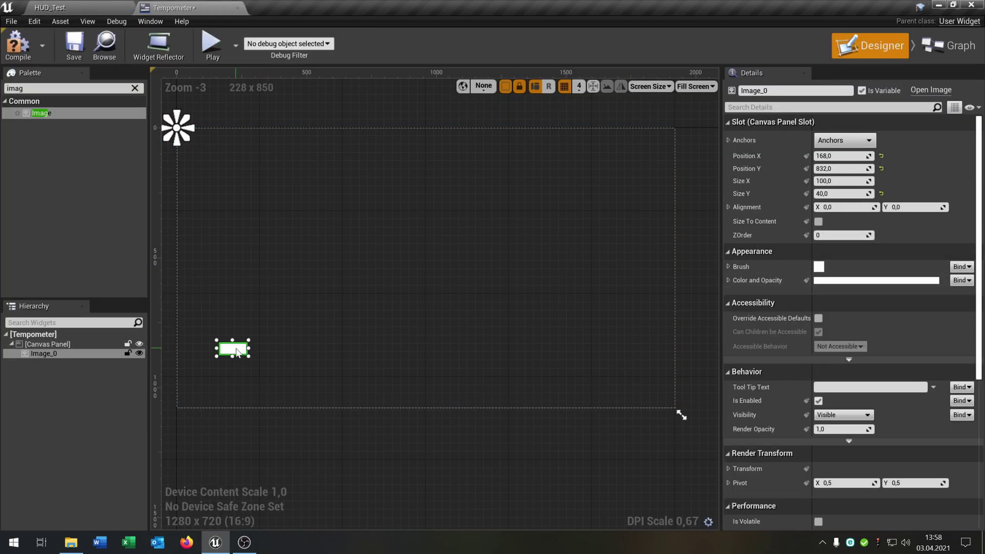
{"action": "left_click", "coordinate": [728, 267]}
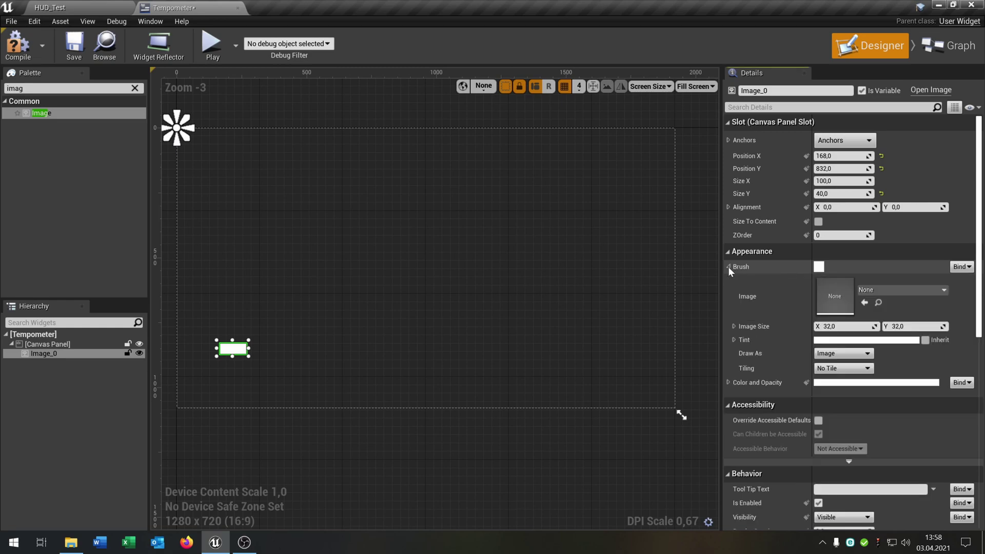
{"action": "left_click", "coordinate": [865, 303]}
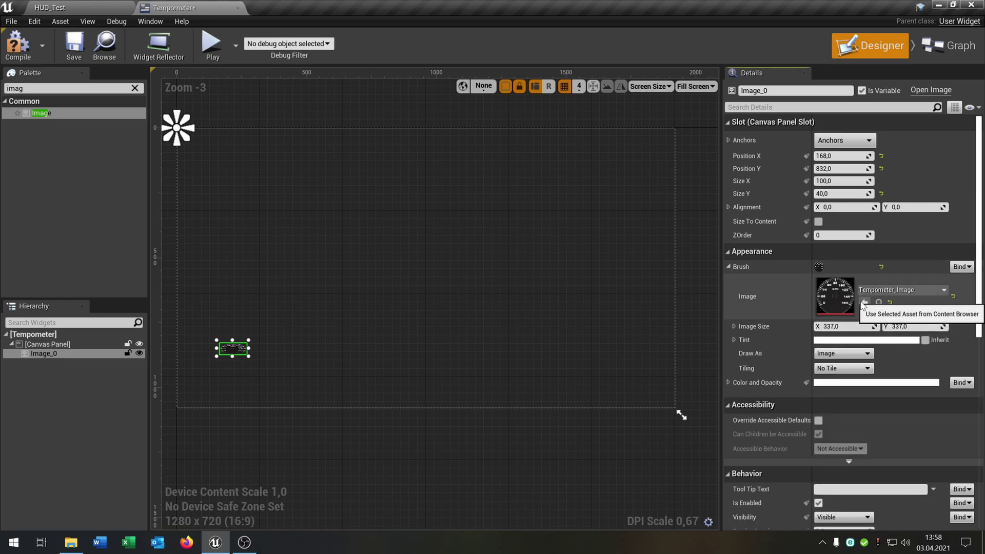
- Size the gauge to 250 by 250, move it toward the lower-left, then compile and save
{"action": "left_click", "coordinate": [842, 181]}
{"action": "type", "text": "250"}
{"action": "key", "text": "Tab"}
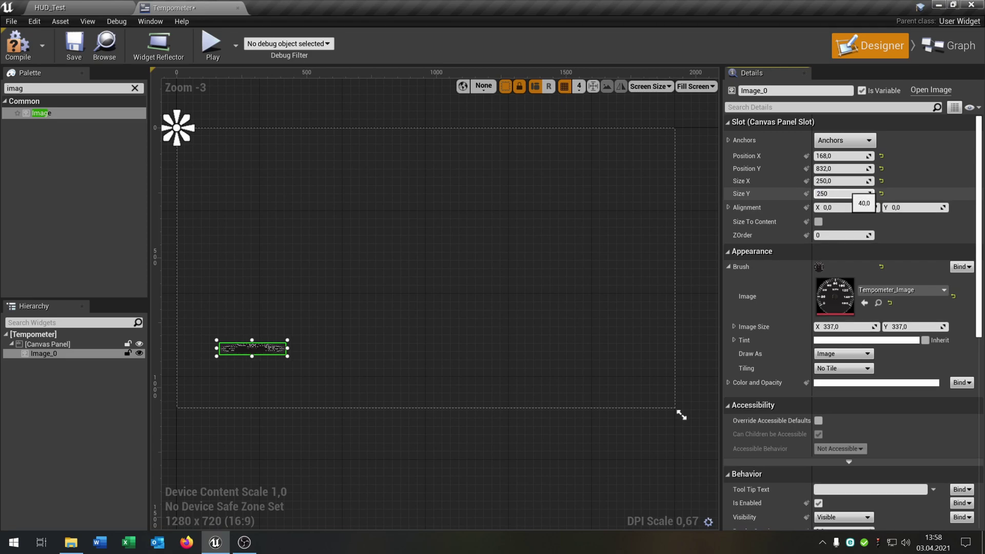
{"action": "type", "text": "250"}
{"action": "key", "text": "Return"}
{"action": "left_click_drag", "start_coordinate": [269, 368], "coordinate": [238, 358]}
{"action": "left_click", "coordinate": [18, 44]}
{"action": "left_click", "coordinate": [74, 43]}
{"action": "left_click", "coordinate": [105, 6]}
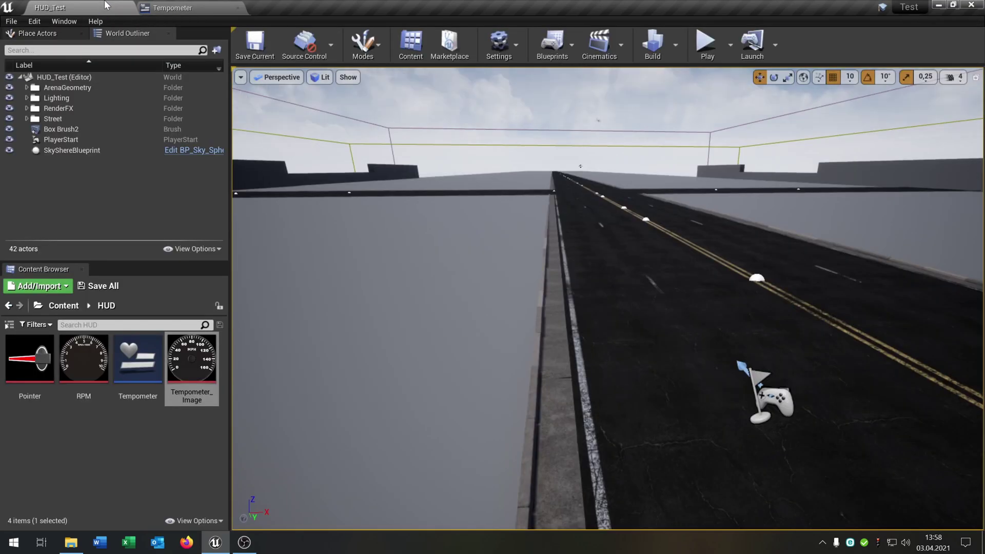
- Create a new Blueprint class with HUD as its parent and name it MyHUD
{"action": "left_click", "coordinate": [124, 464]}
{"action": "right_click", "coordinate": [86, 443]}
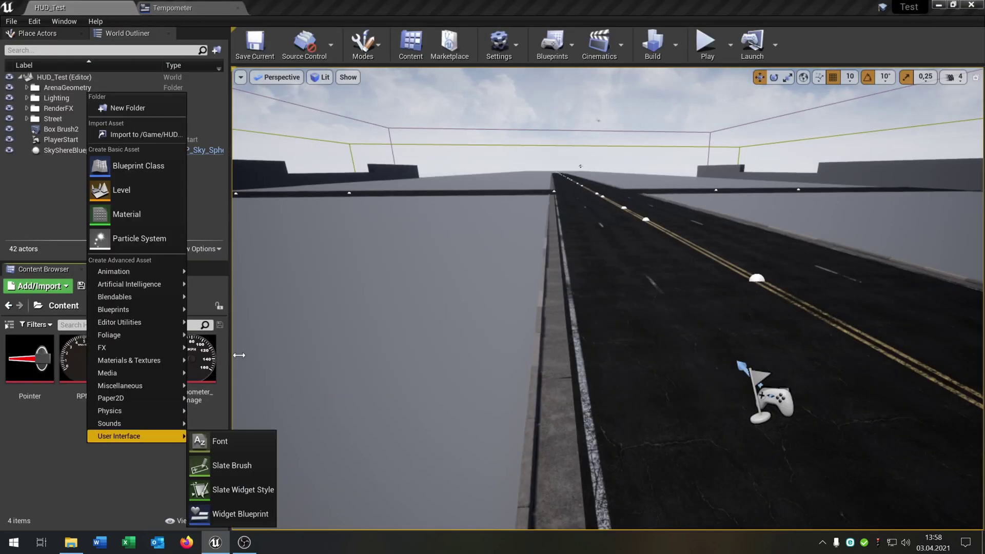
{"action": "left_click", "coordinate": [123, 163]}
{"action": "left_click", "coordinate": [360, 333]}
{"action": "left_click", "coordinate": [425, 348]}
{"action": "type", "text": "HUD"}
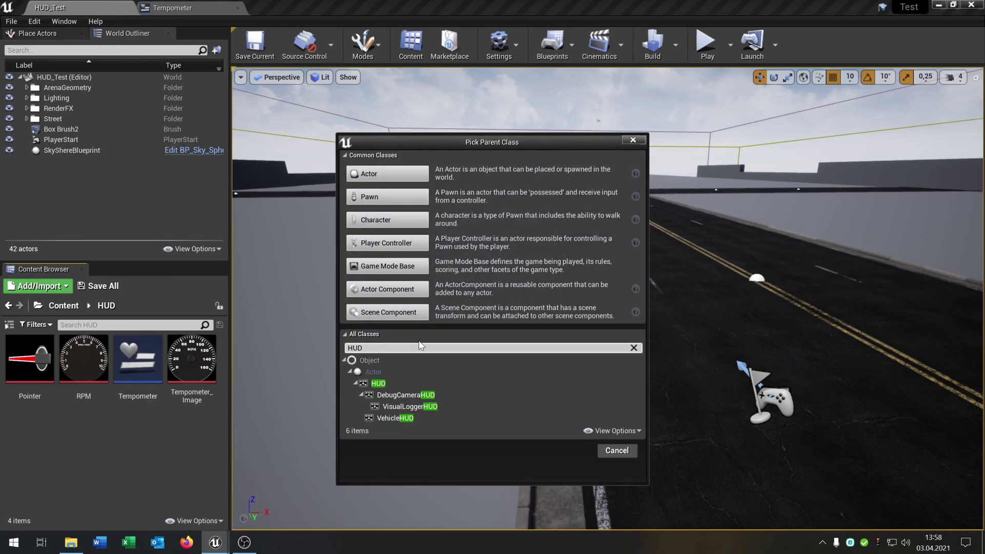
{"action": "left_click", "coordinate": [386, 384]}
{"action": "left_click", "coordinate": [568, 450]}
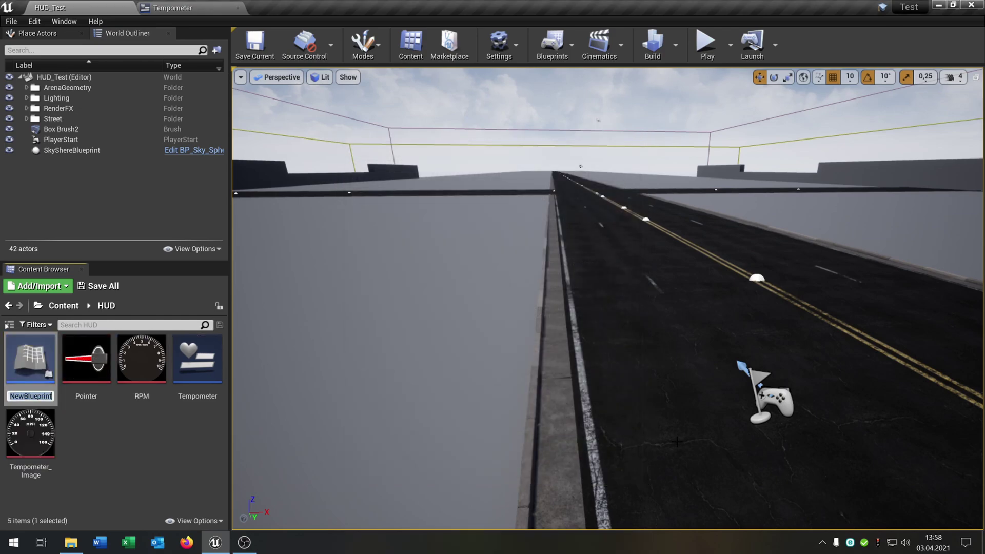
{"action": "type", "text": "Te"}
{"action": "key", "text": "BackSpace"}
{"action": "key", "text": "BackSpace"}
{"action": "type", "text": "MyHUD"}
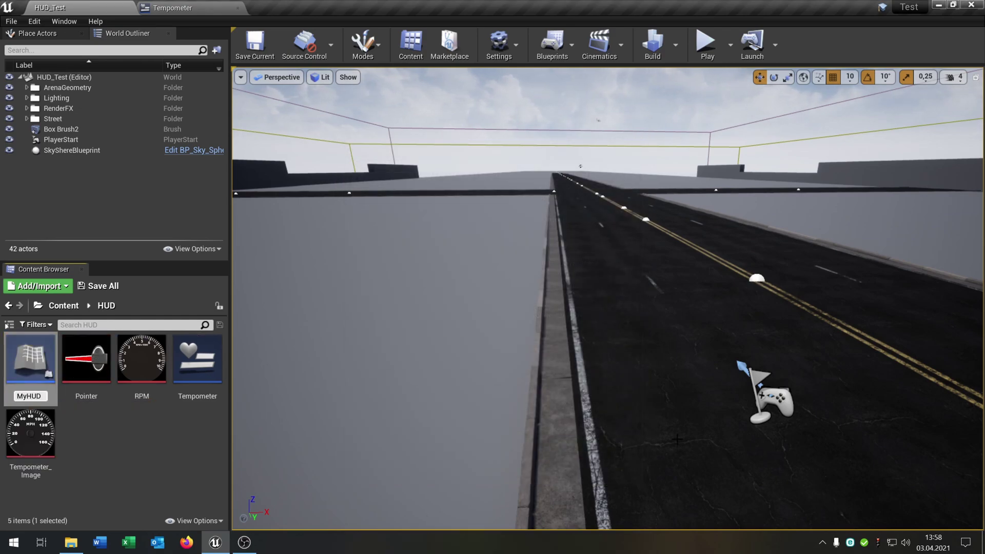
{"action": "key", "text": "Return"}
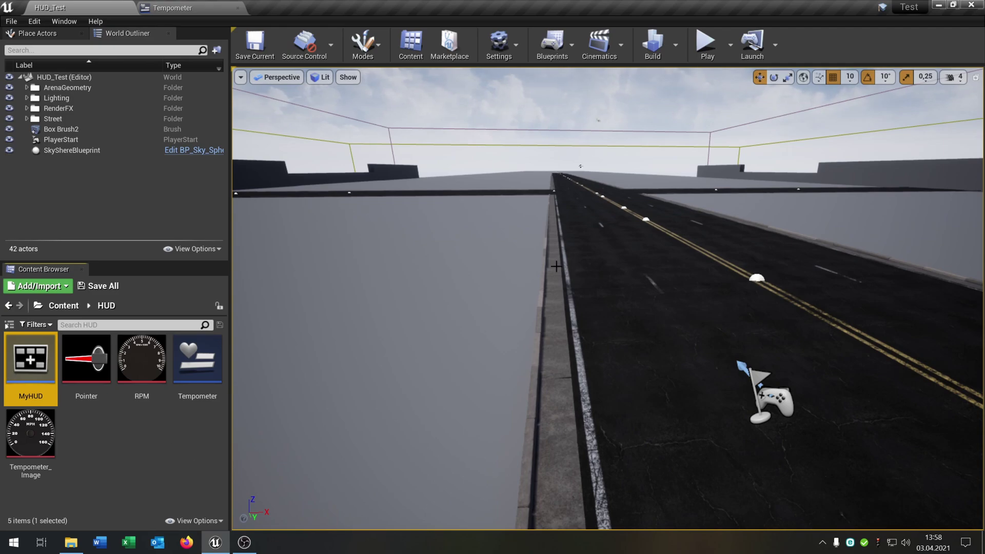
- Open MyHUD's event graph and delete all the default event nodes
{"action": "double_click", "coordinate": [29, 361]}
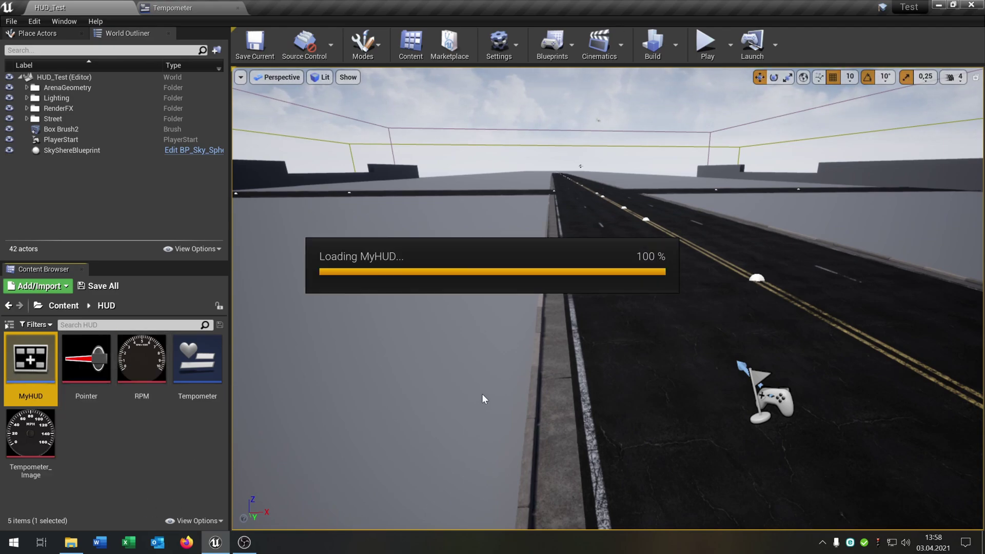
{"action": "left_click", "coordinate": [166, 73]}
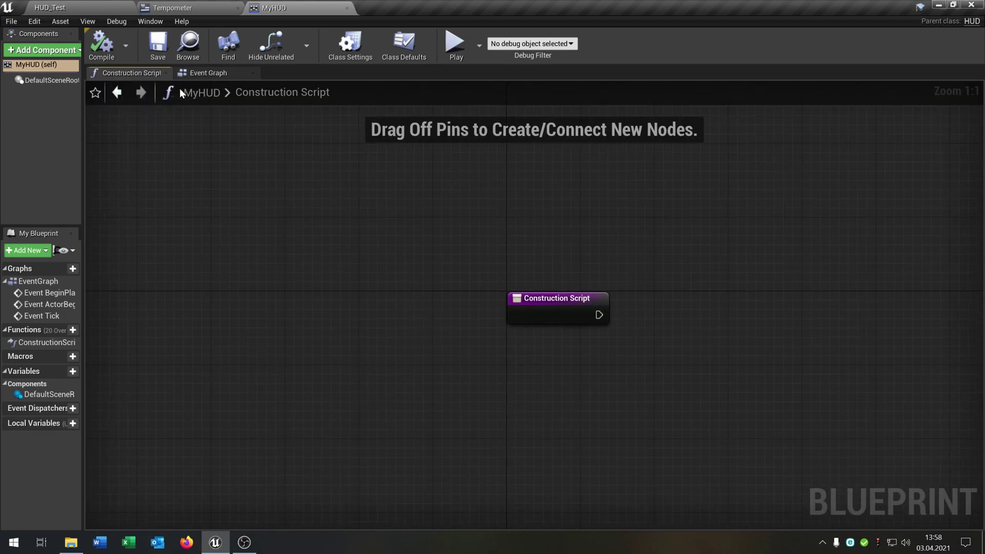
{"action": "left_click", "coordinate": [166, 73]}
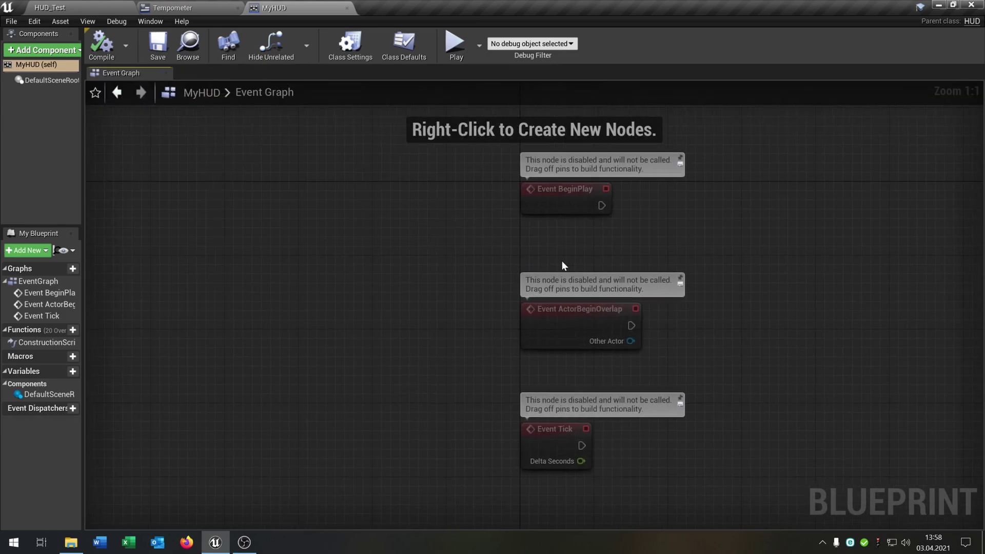
{"action": "right_click_drag", "start_coordinate": [705, 273], "coordinate": [527, 283]}
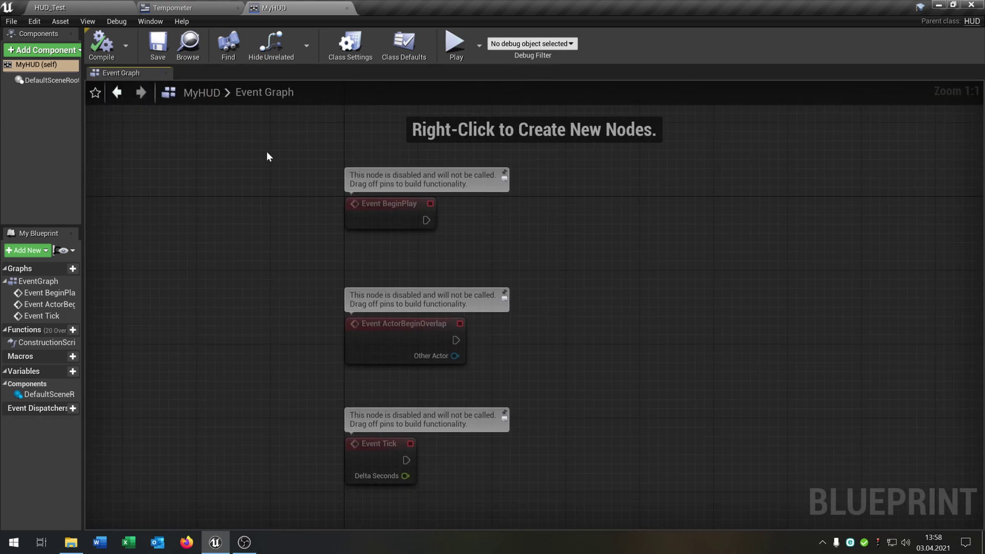
{"action": "left_click_drag", "start_coordinate": [266, 152], "coordinate": [567, 444]}
{"action": "key", "text": "Delete"}
{"action": "right_click_drag", "start_coordinate": [567, 395], "coordinate": [553, 316]}
- Add an Event Receive Draw HUD node wired into a Cast To Sedan node
{"action": "right_click", "coordinate": [559, 282]}
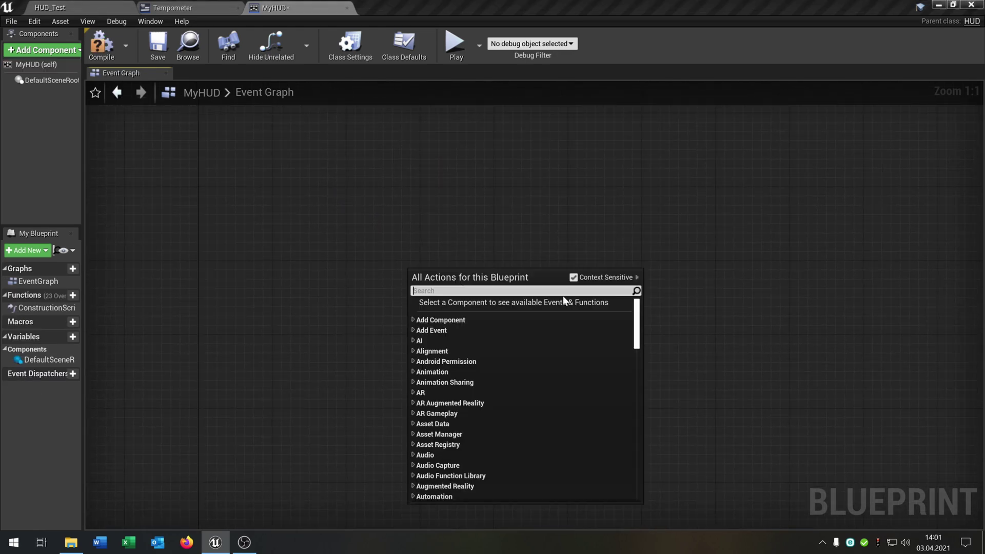
{"action": "type", "text": "event rc"}
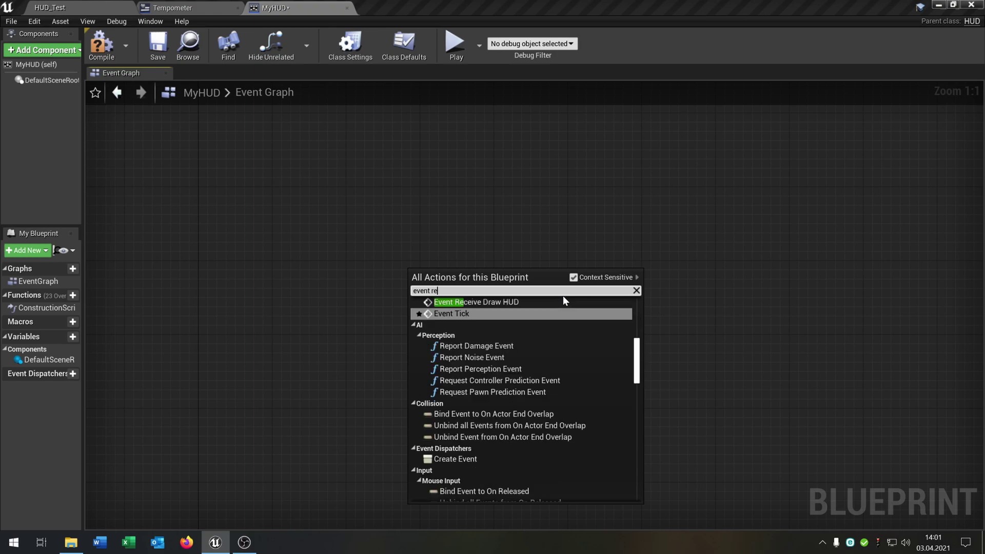
{"action": "key", "text": "BackSpace"}
{"action": "type", "text": "ec"}
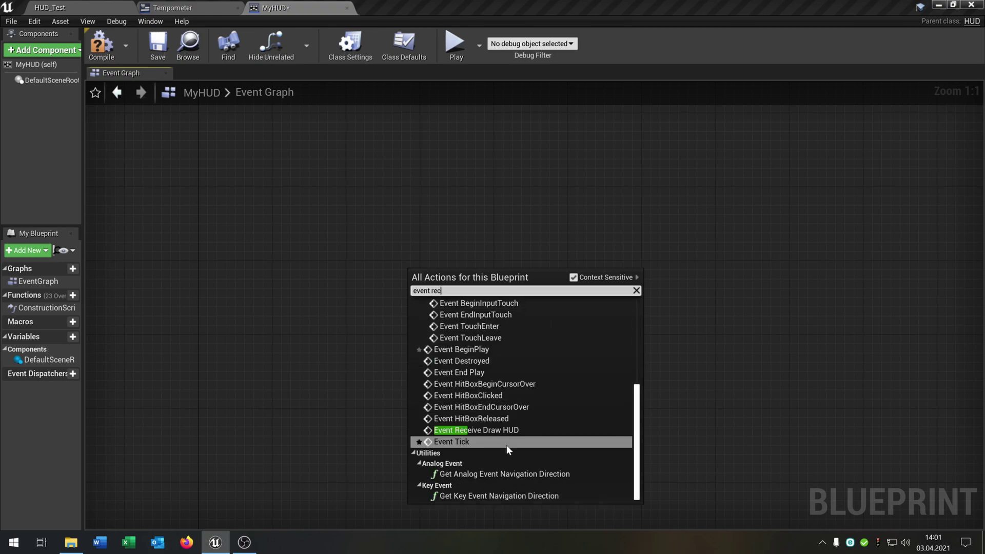
{"action": "left_click", "coordinate": [506, 431]}
{"action": "right_click_drag", "start_coordinate": [501, 273], "coordinate": [321, 289]}
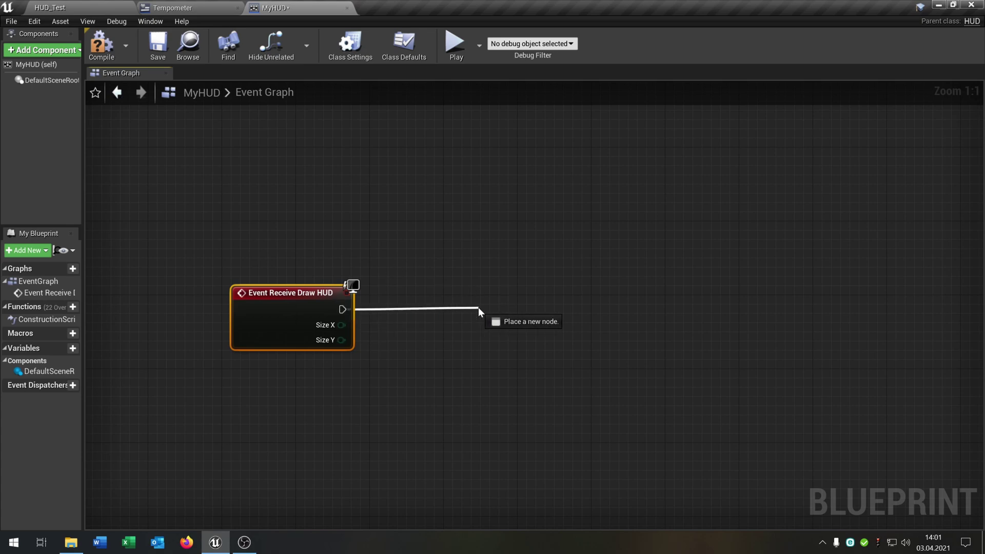
{"action": "left_click_drag", "start_coordinate": [341, 309], "coordinate": [479, 307]}
{"action": "type", "text": "cast to se"}
{"action": "left_click", "coordinate": [588, 208]}
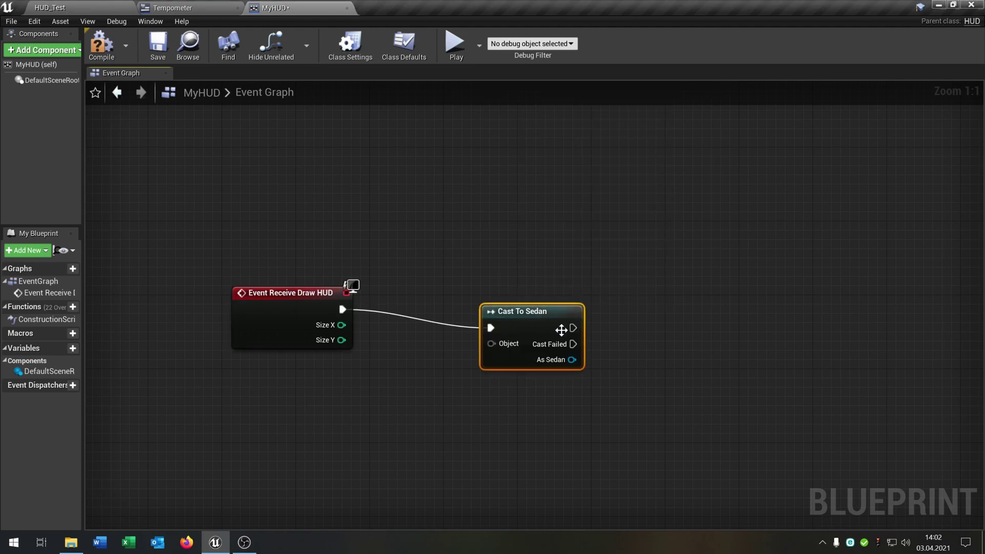
{"action": "left_click_drag", "start_coordinate": [506, 313], "coordinate": [496, 296]}
{"action": "right_click_drag", "start_coordinate": [496, 296], "coordinate": [586, 273]}
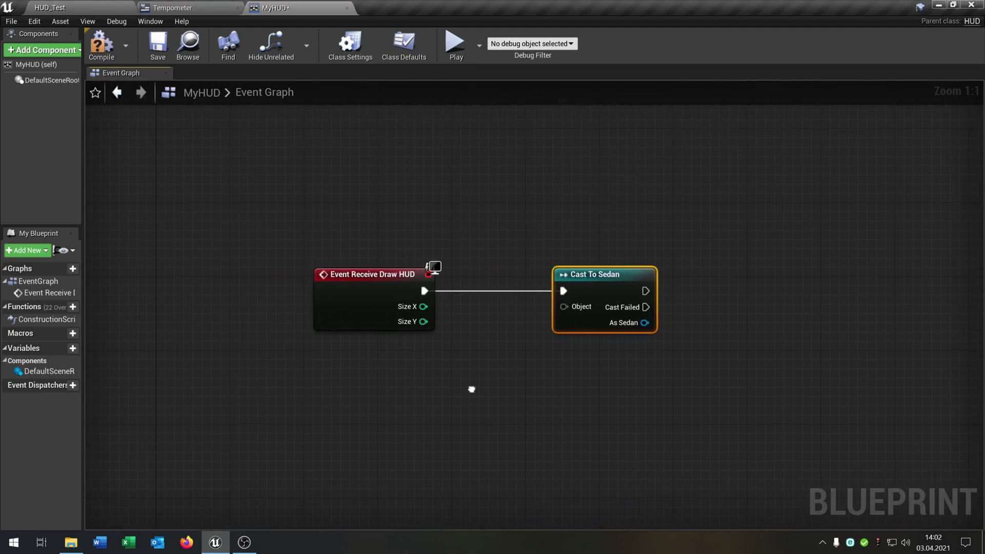
- Feed a Get Owning Pawn node into the cast's Object input
{"action": "right_click", "coordinate": [343, 379]}
{"action": "type", "text": "get own"}
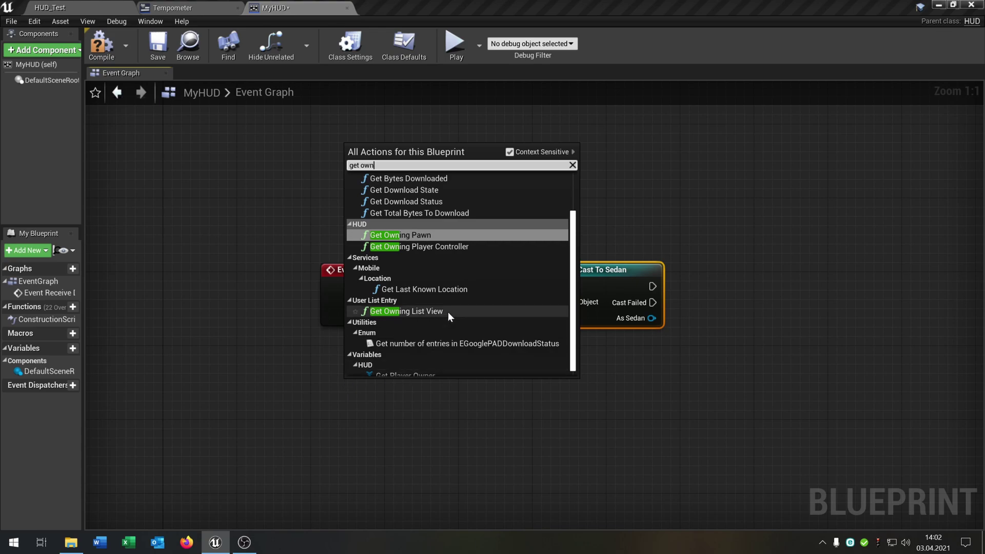
{"action": "left_click", "coordinate": [442, 234]}
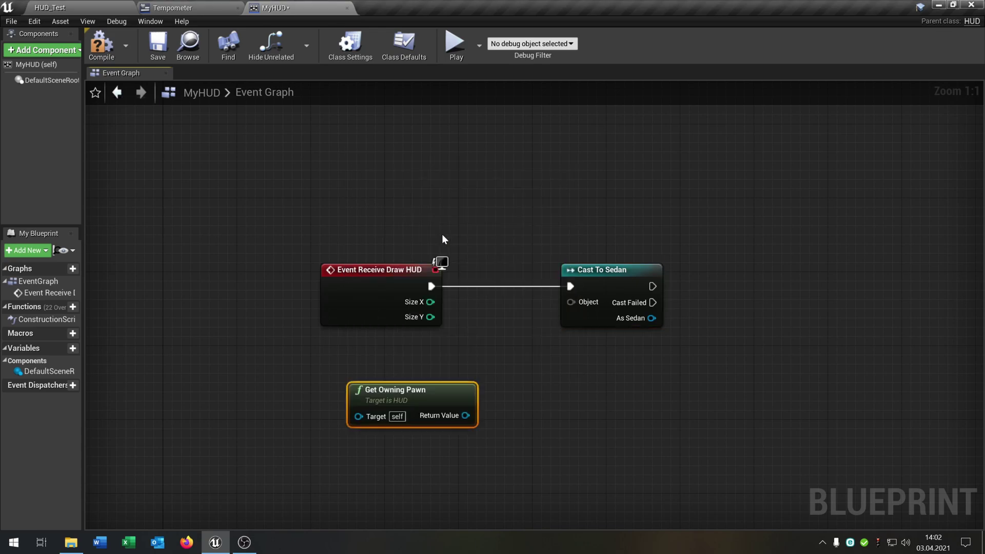
{"action": "left_click_drag", "start_coordinate": [467, 415], "coordinate": [572, 303]}
{"action": "left_click_drag", "start_coordinate": [434, 389], "coordinate": [395, 351]}
- Add a Create Widget node after the cast with Tempometer as its class
{"action": "right_click_drag", "start_coordinate": [640, 371], "coordinate": [480, 407]}
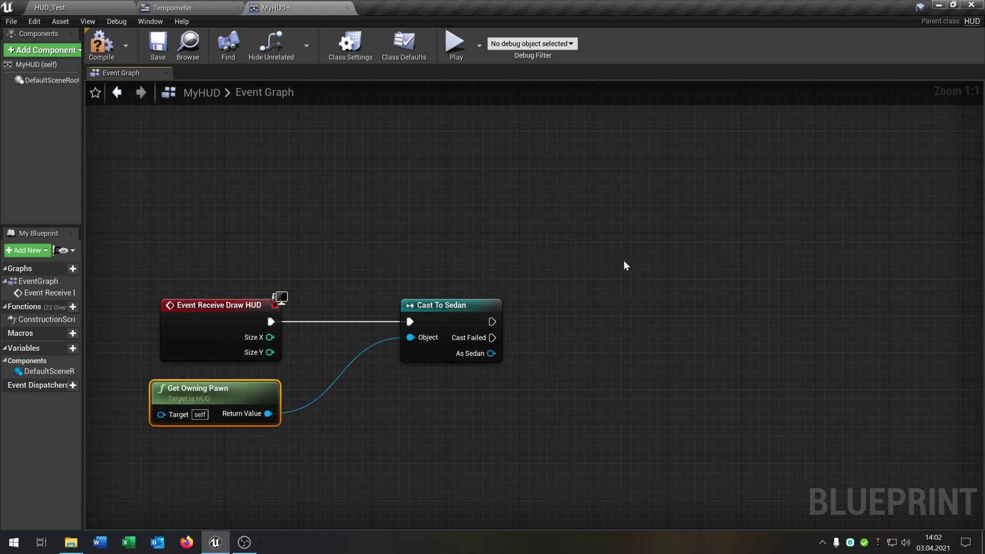
{"action": "left_click_drag", "start_coordinate": [501, 316], "coordinate": [584, 315]}
{"action": "type", "text": "create wid"}
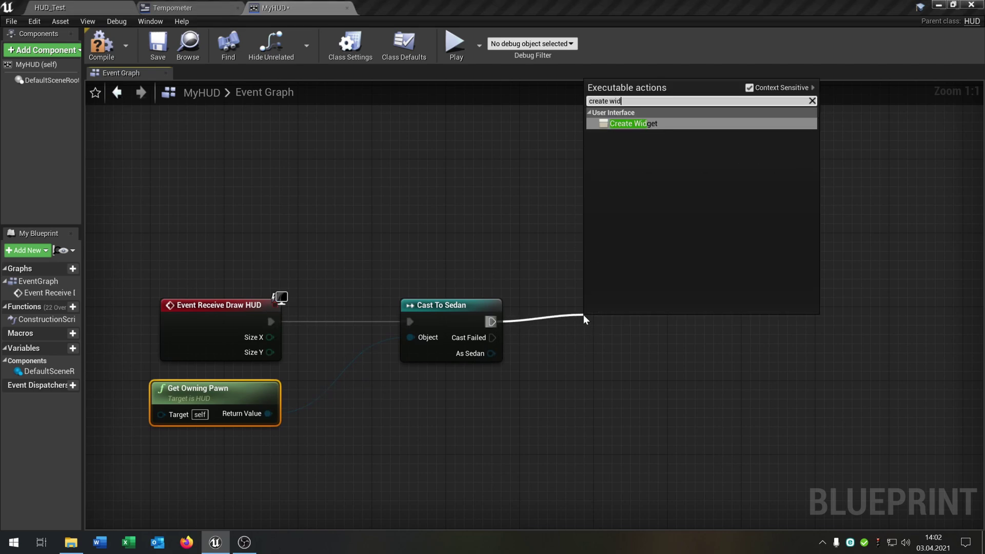
{"action": "left_click", "coordinate": [631, 123]}
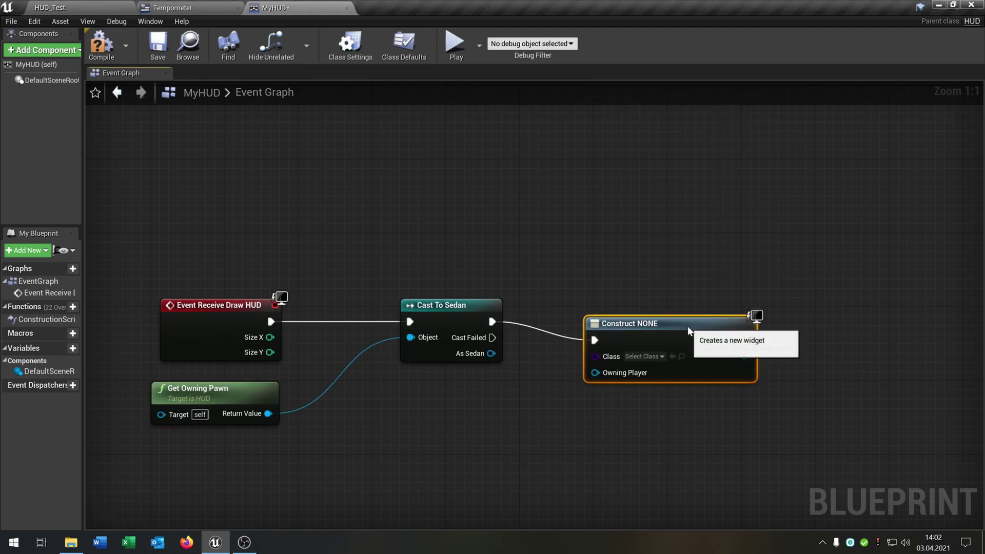
{"action": "left_click_drag", "start_coordinate": [687, 325], "coordinate": [673, 279]}
{"action": "right_click_drag", "start_coordinate": [673, 279], "coordinate": [504, 279]}
{"action": "left_click", "coordinate": [473, 310]}
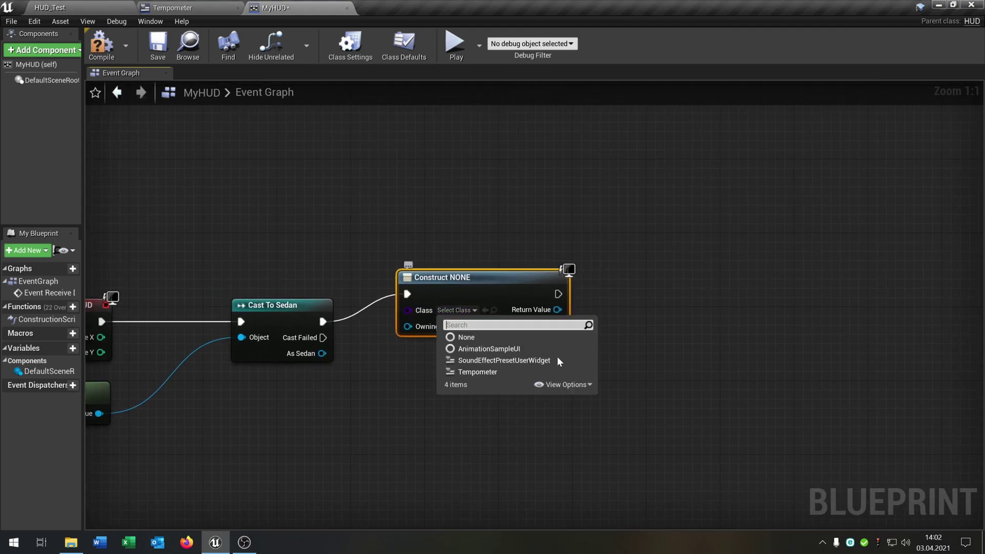
{"action": "left_click", "coordinate": [477, 372]}
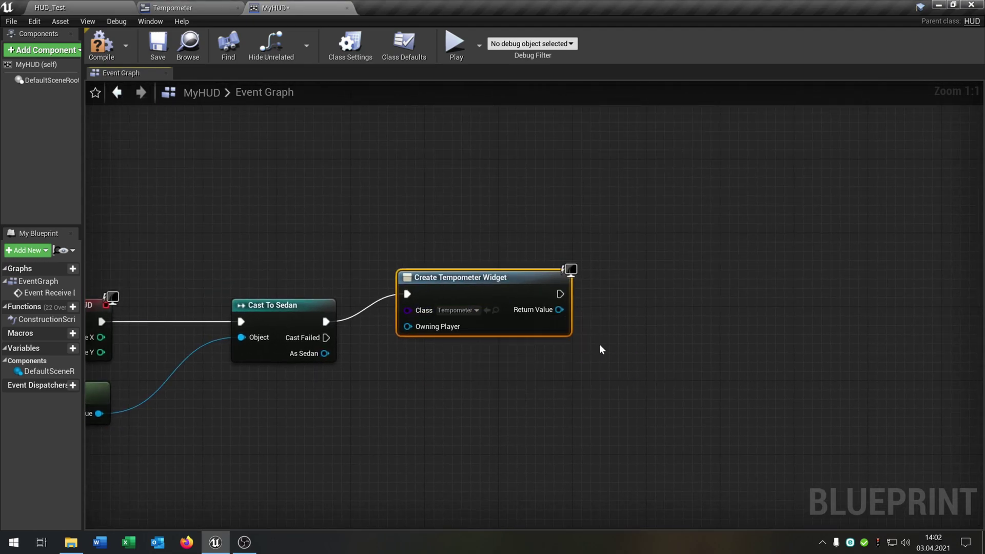
- Add an Add to Viewport node targeting the created widget's Return Value
{"action": "right_click_drag", "start_coordinate": [636, 354], "coordinate": [567, 353]}
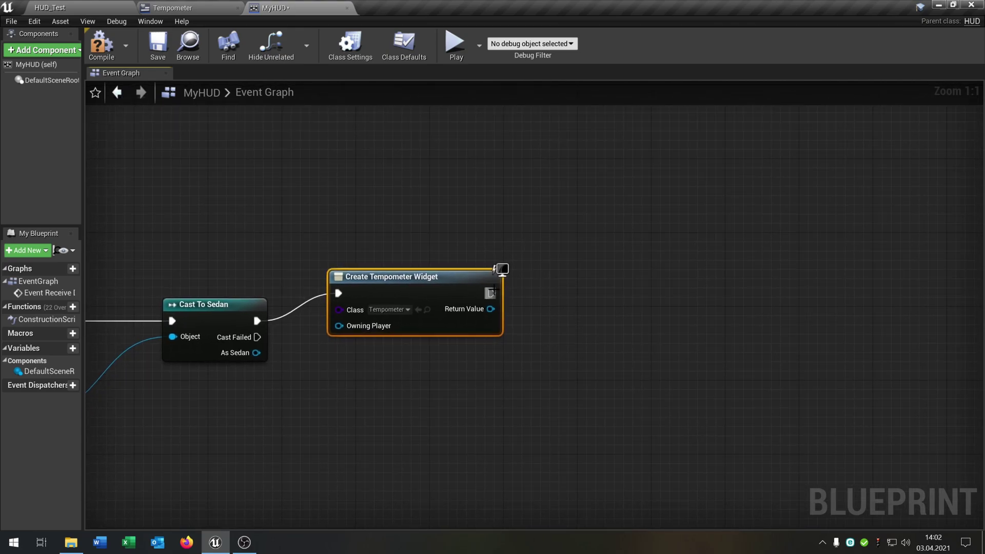
{"action": "left_click_drag", "start_coordinate": [491, 293], "coordinate": [642, 294]}
{"action": "type", "text": "a"}
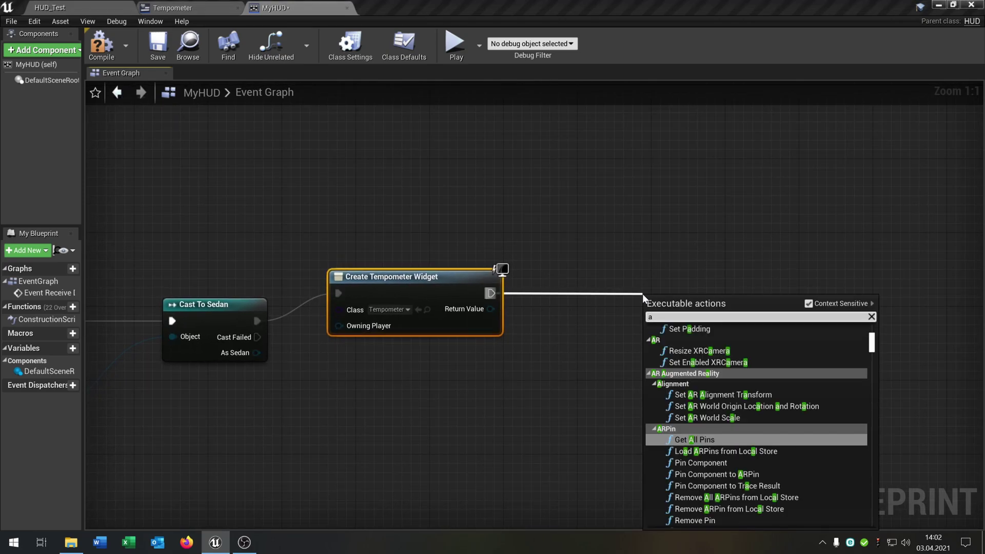
{"action": "type", "text": "dd to"}
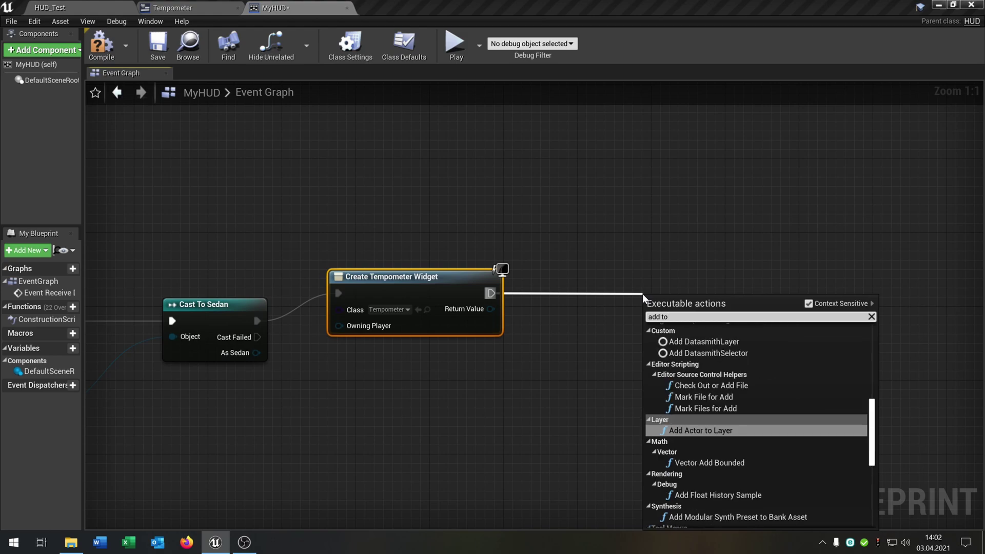
{"action": "type", "text": " vie"}
{"action": "key", "text": "Return"}
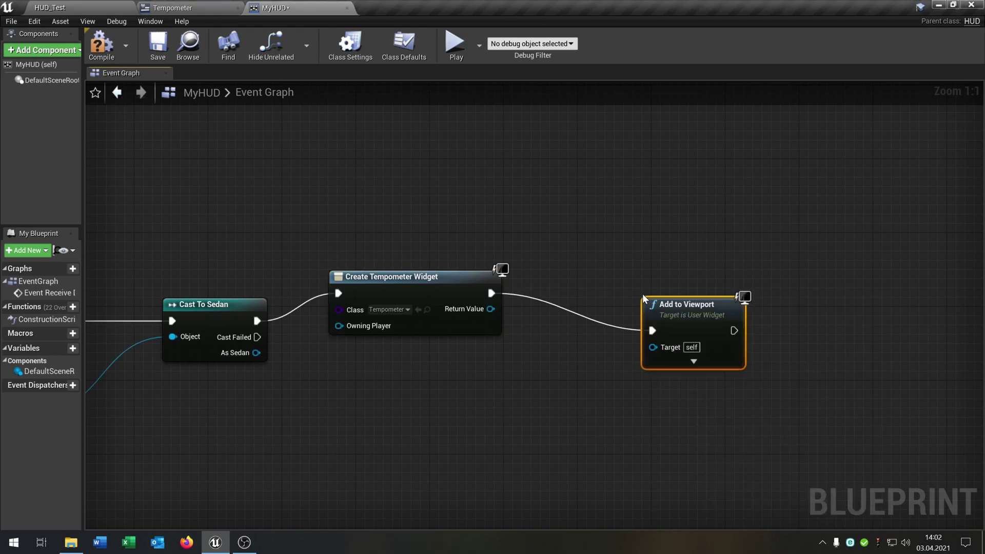
{"action": "left_click_drag", "start_coordinate": [717, 305], "coordinate": [707, 263]}
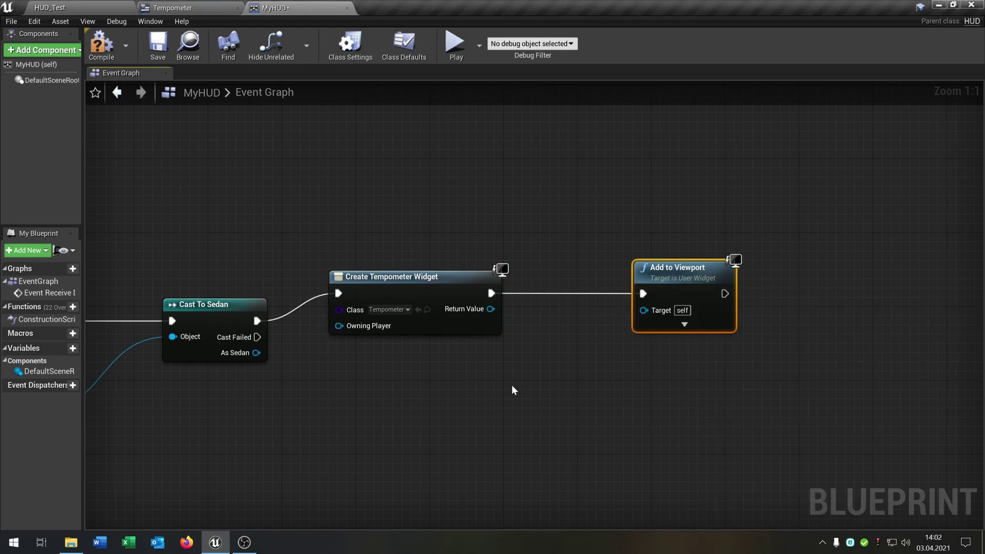
{"action": "right_click_drag", "start_coordinate": [509, 393], "coordinate": [575, 390]}
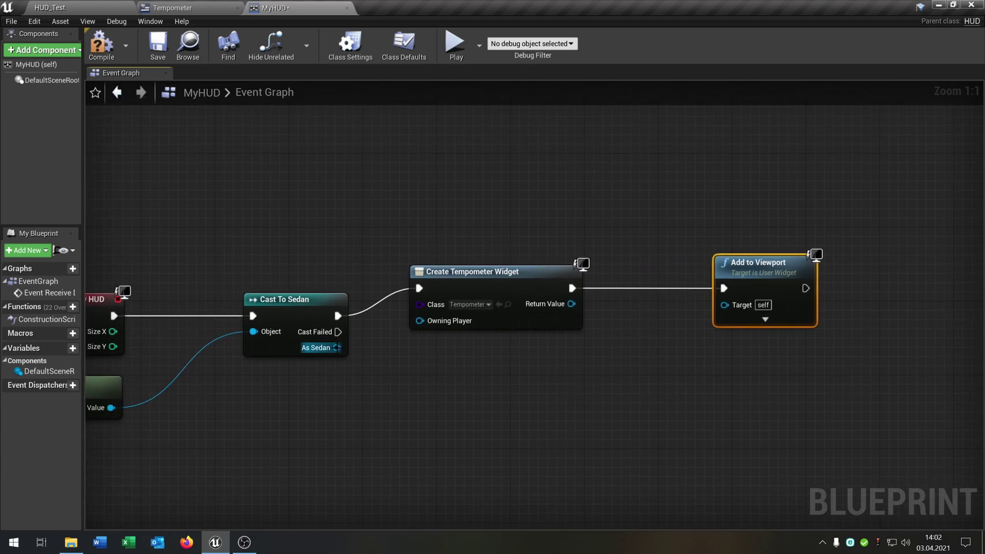
{"action": "left_click_drag", "start_coordinate": [571, 303], "coordinate": [721, 307]}
{"action": "right_click_drag", "start_coordinate": [728, 374], "coordinate": [660, 389]}
- Compile and save the MyHUD blueprint
{"action": "left_click", "coordinate": [107, 49]}
{"action": "left_click", "coordinate": [157, 50]}
{"action": "left_click", "coordinate": [98, 9]}
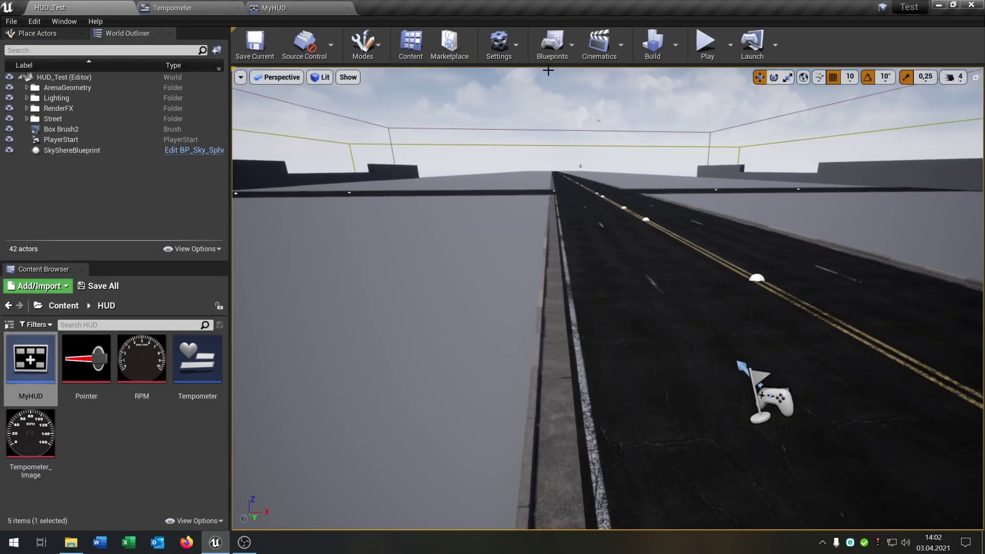
- Set MyHUD as the HUD class in Project Settings > Maps & Modes
{"action": "left_click", "coordinate": [503, 48]}
{"action": "left_click", "coordinate": [537, 87]}
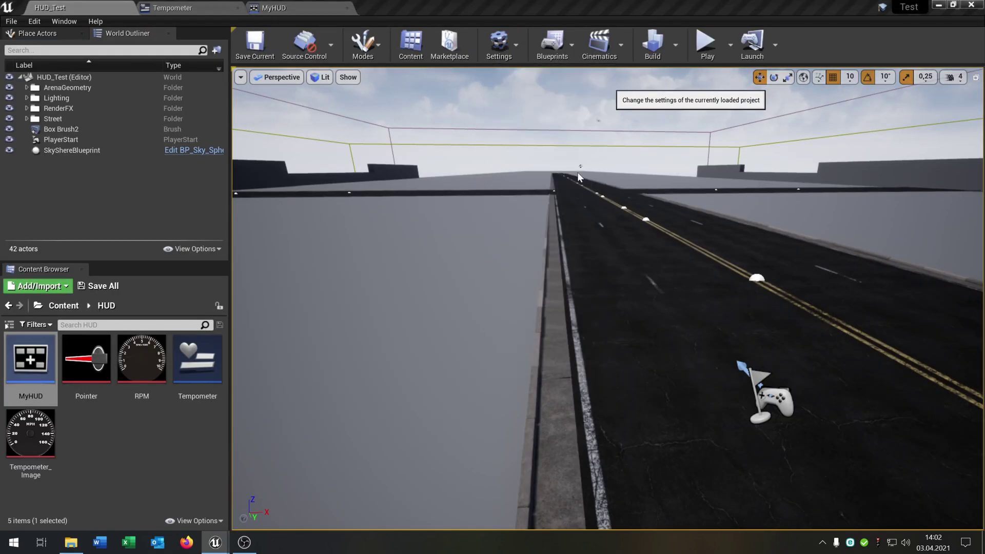
{"action": "left_click", "coordinate": [154, 121]}
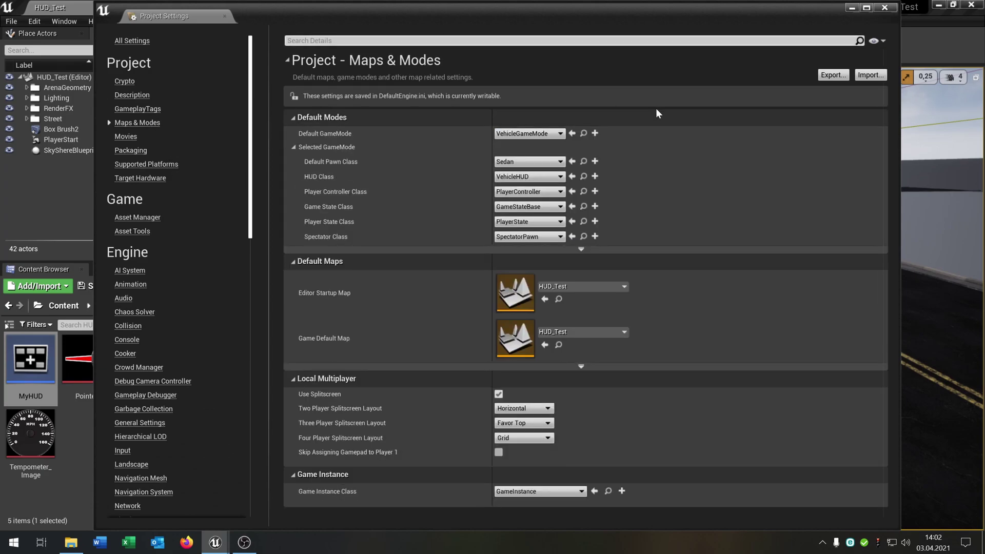
{"action": "left_click", "coordinate": [511, 176]}
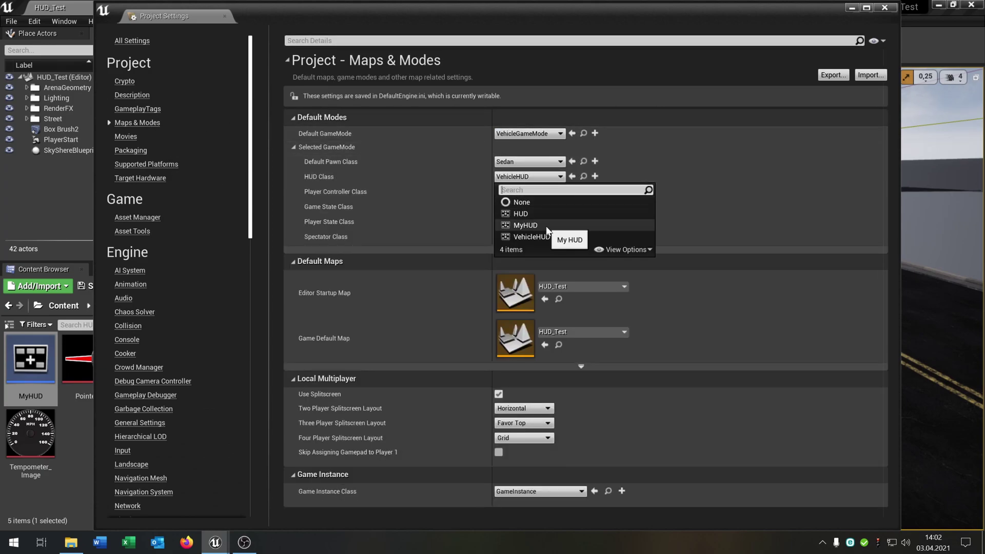
{"action": "left_click", "coordinate": [525, 225]}
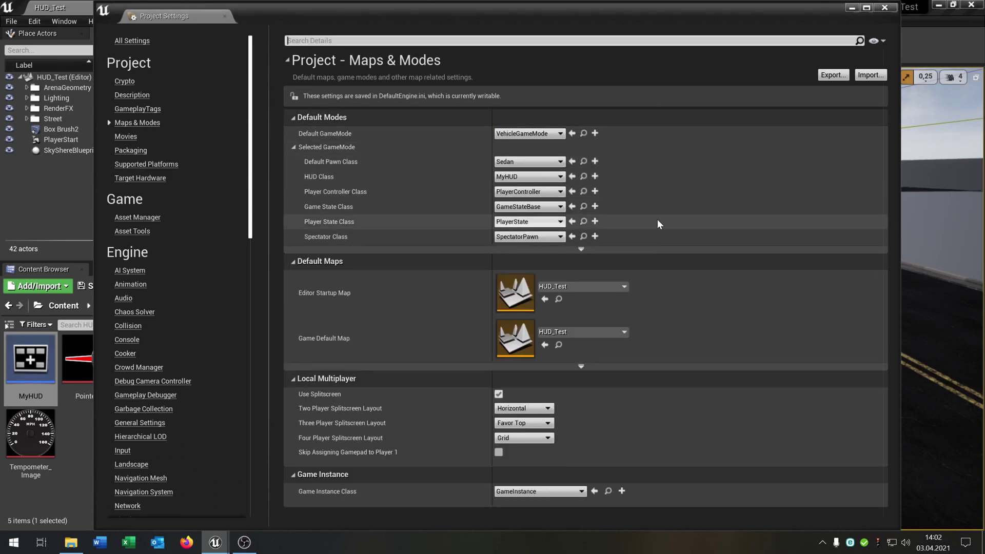
{"action": "left_click", "coordinate": [884, 8]}
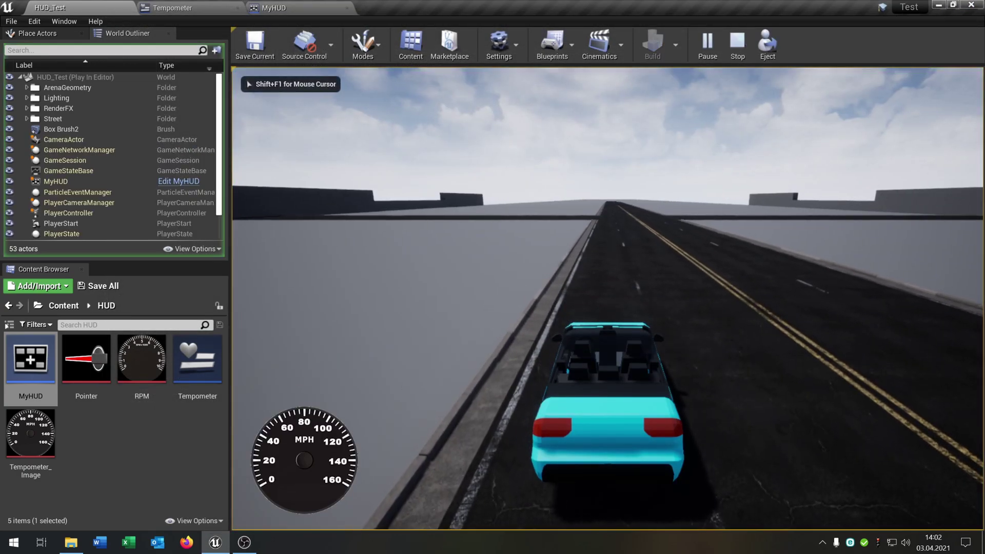
- Drive the car forward in play to check the speedometer HUD, then stop
{"action": "key", "text": "w"}
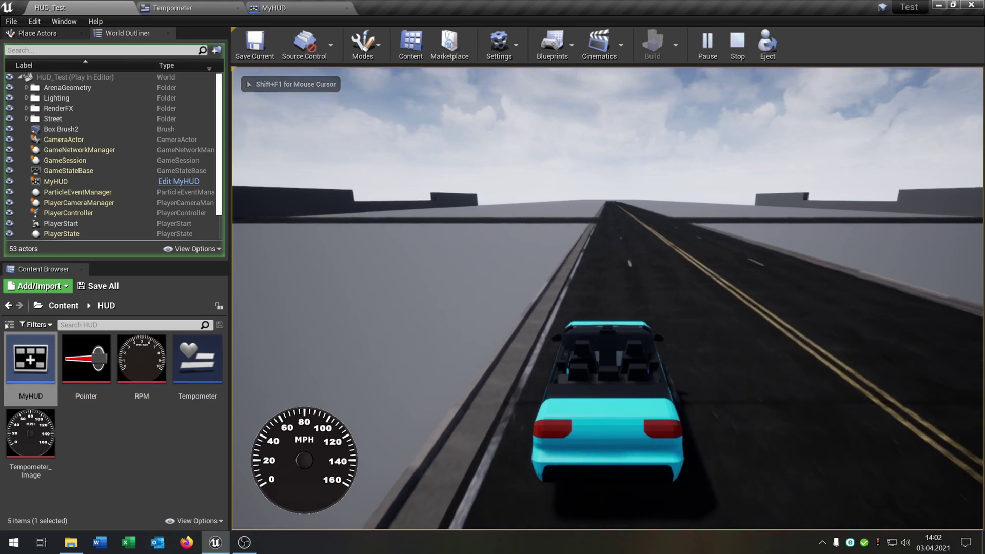
{"action": "key", "text": "Escape"}
{"action": "right_click_drag", "start_coordinate": [422, 266], "coordinate": [452, 296]}
- Review the dial in the Tempometer designer, then check MyHUD's event graph
{"action": "key", "text": "a"}
{"action": "key", "text": "s"}
{"action": "left_click", "coordinate": [205, 6]}
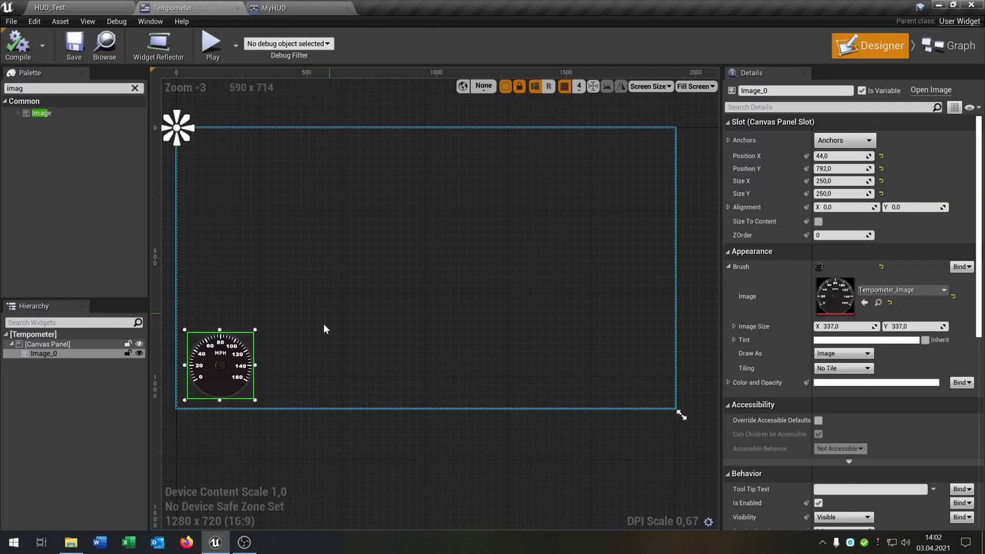
{"action": "right_click_drag", "start_coordinate": [301, 305], "coordinate": [411, 282]}
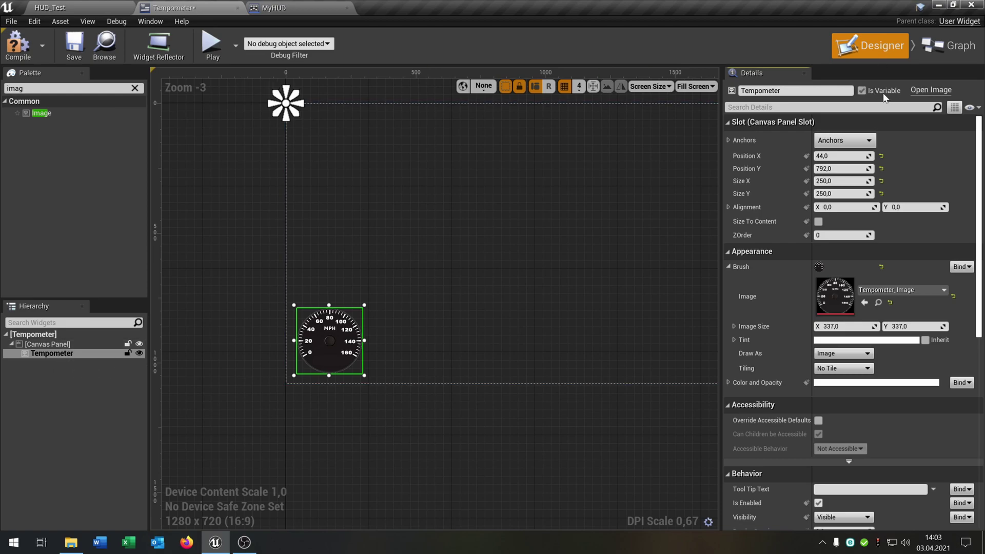
{"action": "mouse_move", "coordinate": [509, 237]}
{"action": "right_mouse_down"}
{"action": "mouse_move", "coordinate": [530, 227]}
{"action": "mouse_move", "coordinate": [509, 248]}
{"action": "right_mouse_up"}
{"action": "left_click", "coordinate": [306, 10]}
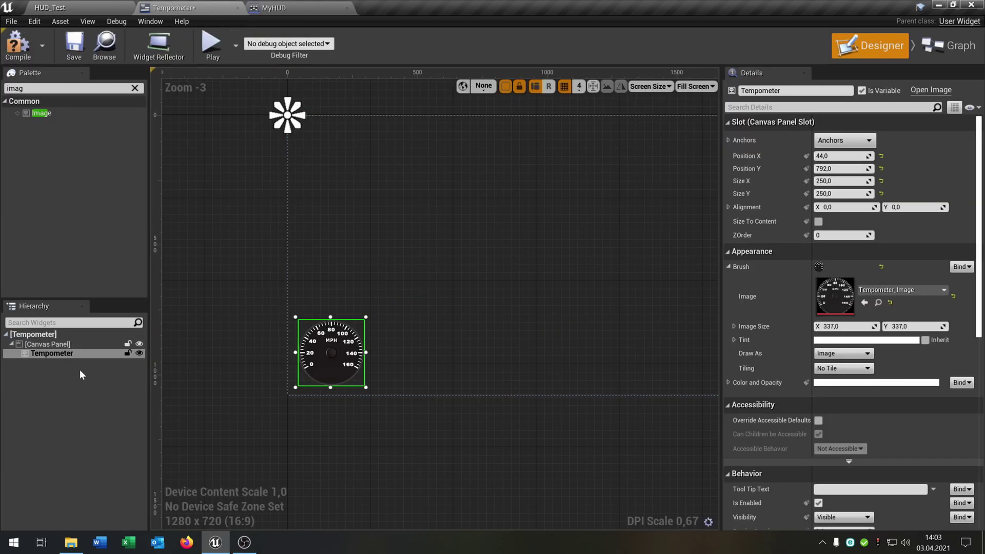
- Add a second Image using the Pointer texture, sized 157 by 88
{"action": "left_click", "coordinate": [78, 114]}
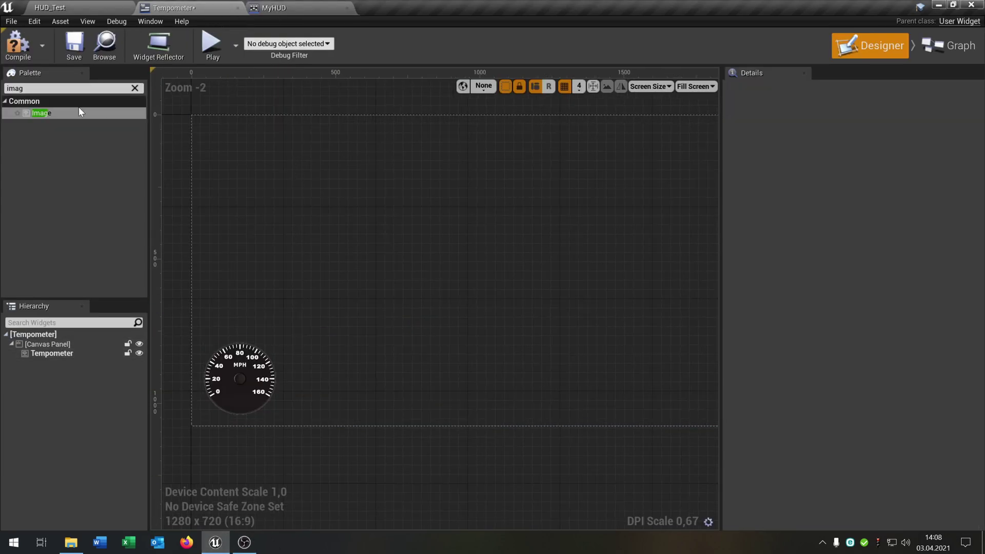
{"action": "left_click_drag", "start_coordinate": [67, 116], "coordinate": [247, 272]}
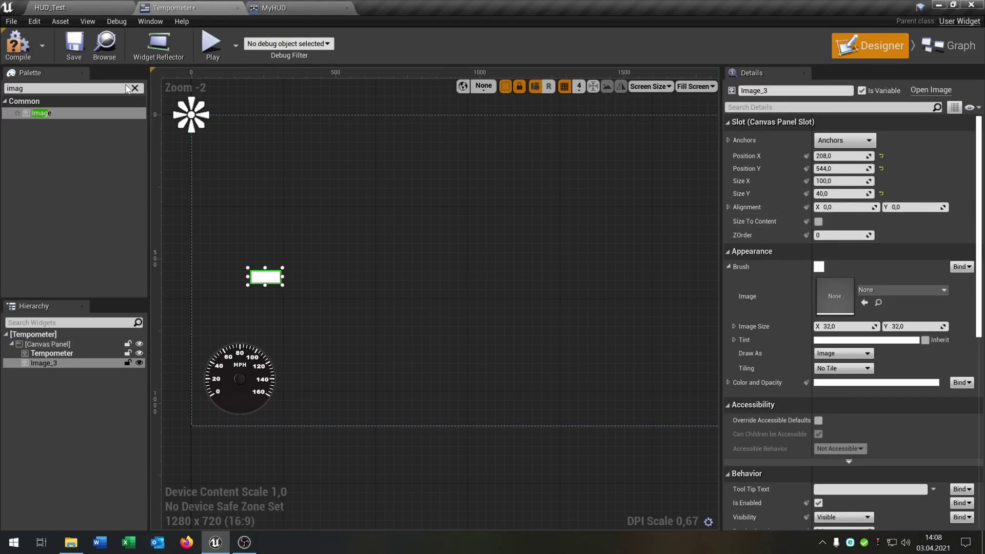
{"action": "left_click", "coordinate": [104, 10]}
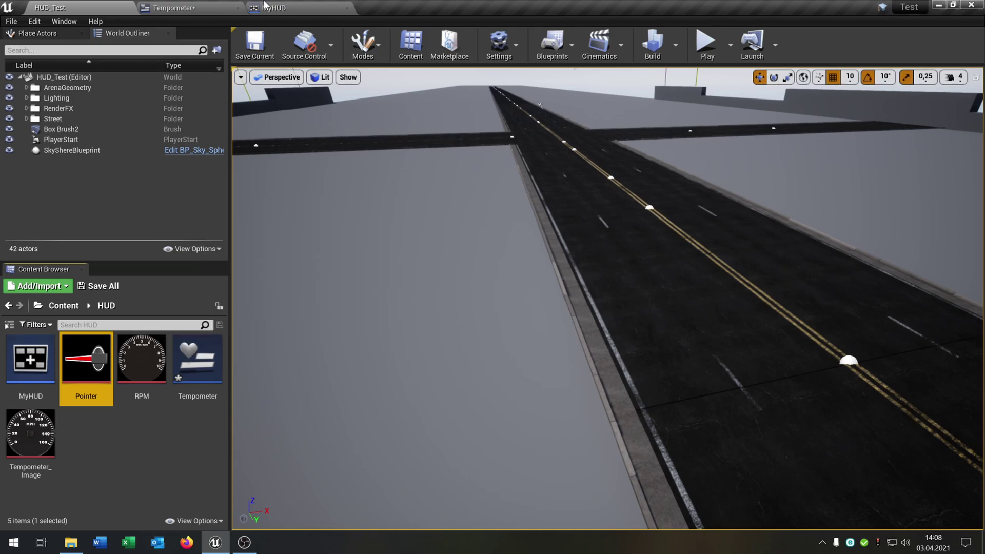
{"action": "left_click", "coordinate": [173, 8]}
{"action": "left_click", "coordinate": [865, 302]}
{"action": "right_click_drag", "start_coordinate": [484, 274], "coordinate": [605, 297]}
{"action": "left_click", "coordinate": [842, 181]}
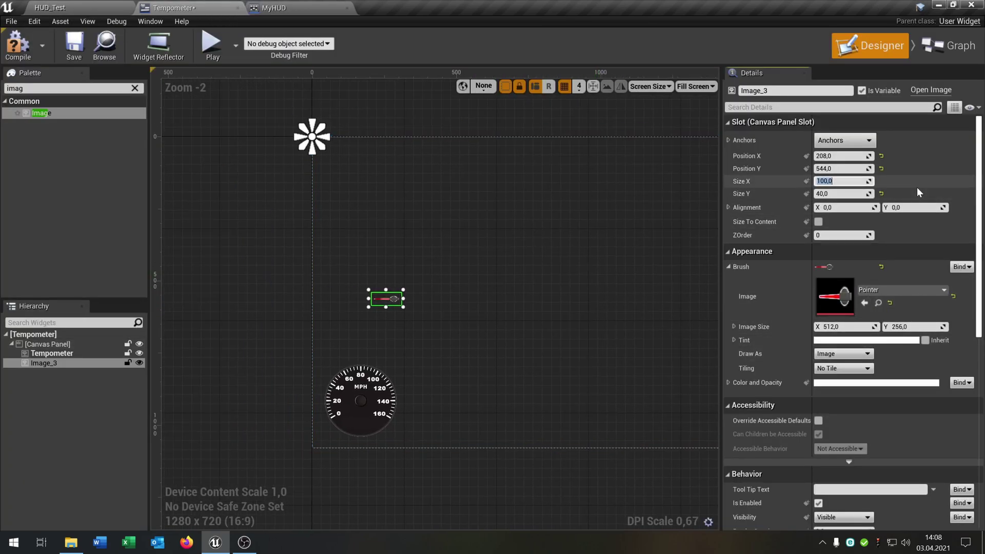
{"action": "type", "text": "157"}
{"action": "key", "text": "Tab"}
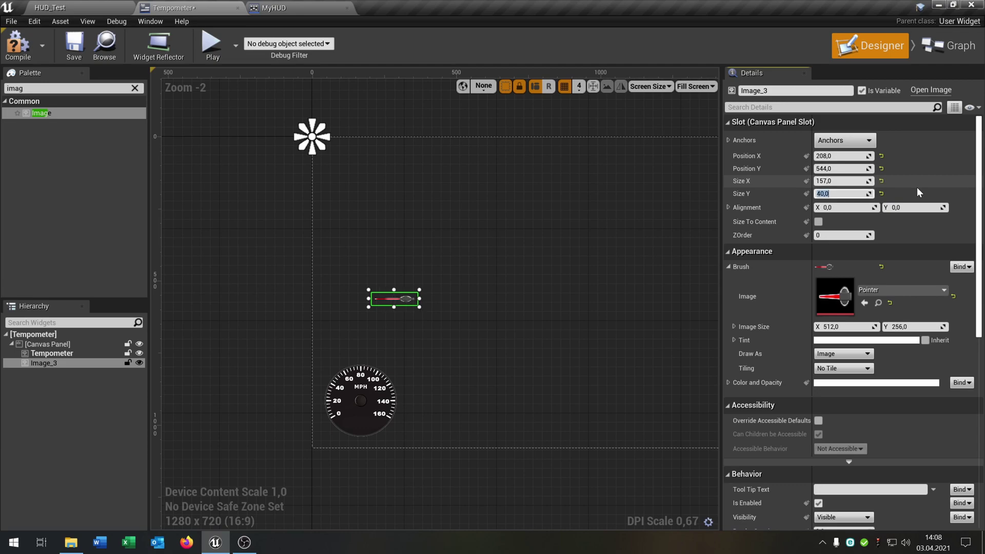
{"action": "type", "text": "88"}
{"action": "key", "text": "Return"}
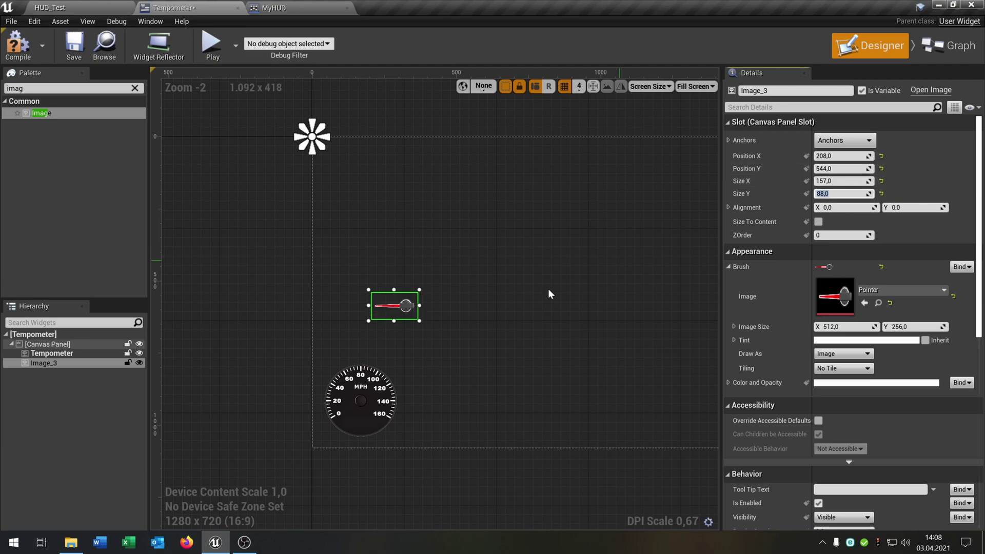
- Position the Pointer needle over the speedometer dial
{"action": "left_click_drag", "start_coordinate": [391, 303], "coordinate": [349, 400]}
{"action": "scroll", "coordinate": [416, 403], "scroll_direction": "up", "scroll_amount": 3}
{"action": "right_click_drag", "start_coordinate": [446, 379], "coordinate": [681, 288]}
{"action": "right_click_drag", "start_coordinate": [617, 315], "coordinate": [531, 343]}
{"action": "scroll", "coordinate": [531, 342], "scroll_direction": "up", "scroll_amount": 4}
{"action": "left_click_drag", "start_coordinate": [420, 354], "coordinate": [430, 351]}
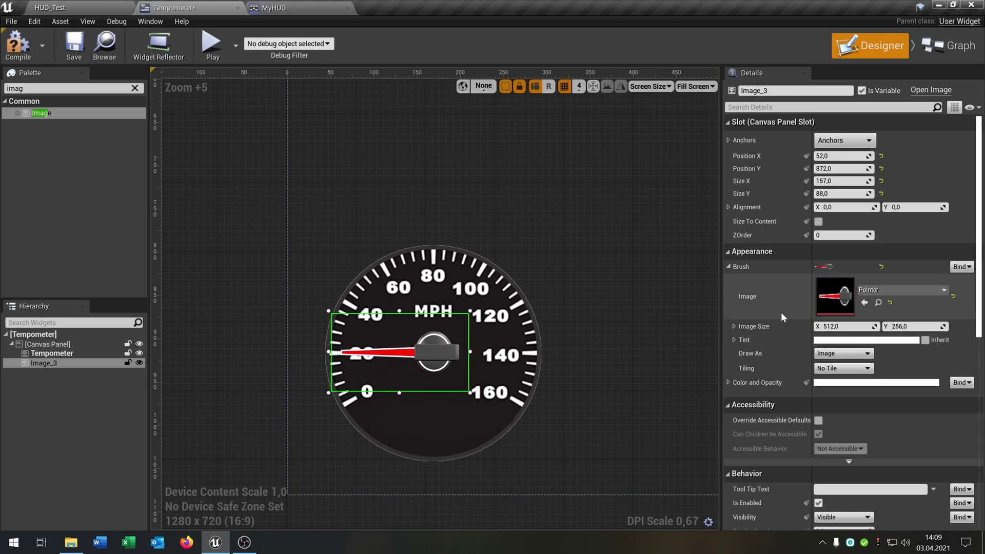
- Expand the needle's Render Transform, test-rotate the image, then reset its angle to 0
{"action": "scroll", "coordinate": [821, 410], "scroll_direction": "down", "scroll_amount": 5}
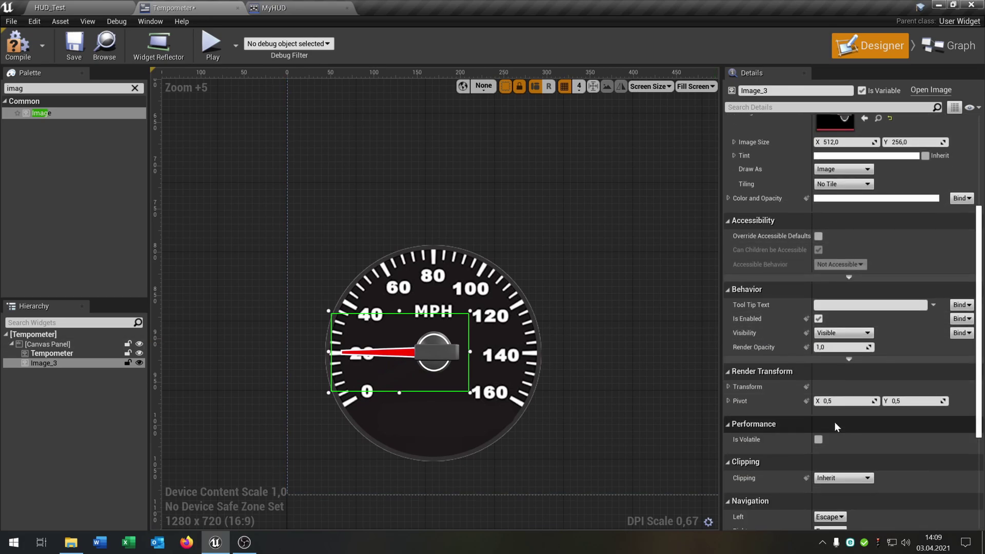
{"action": "left_click", "coordinate": [728, 401]}
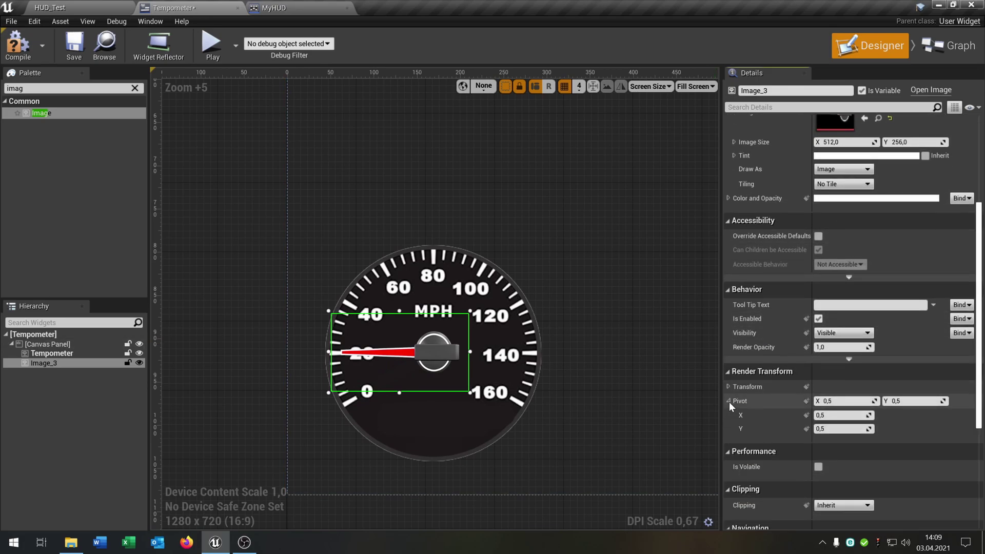
{"action": "left_click", "coordinate": [728, 402]}
{"action": "left_click", "coordinate": [727, 388]}
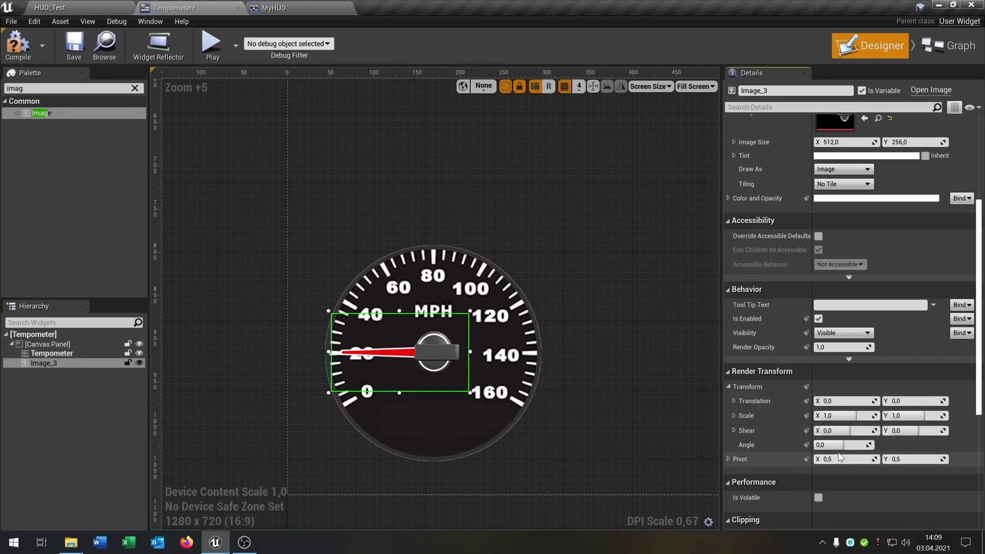
{"action": "mouse_move", "coordinate": [832, 447]}
{"action": "left_mouse_down"}
{"action": "mouse_move", "coordinate": [873, 447]}
{"action": "mouse_move", "coordinate": [828, 448]}
{"action": "left_mouse_up"}
{"action": "left_click", "coordinate": [867, 445]}
{"action": "key", "text": "Return"}
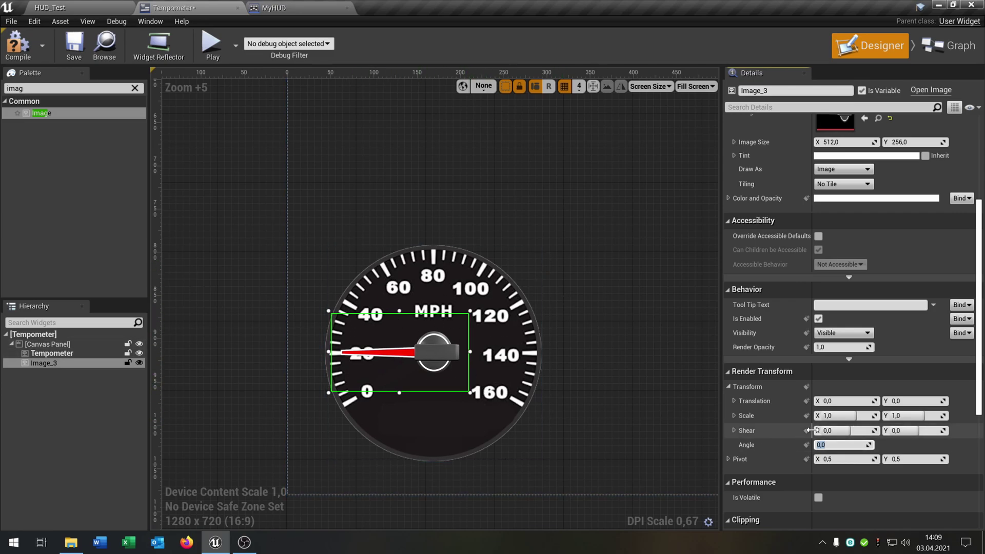
- Set the needle's pivot X to 0.75 and rotate it to check it turns on the hub
{"action": "left_click", "coordinate": [850, 460]}
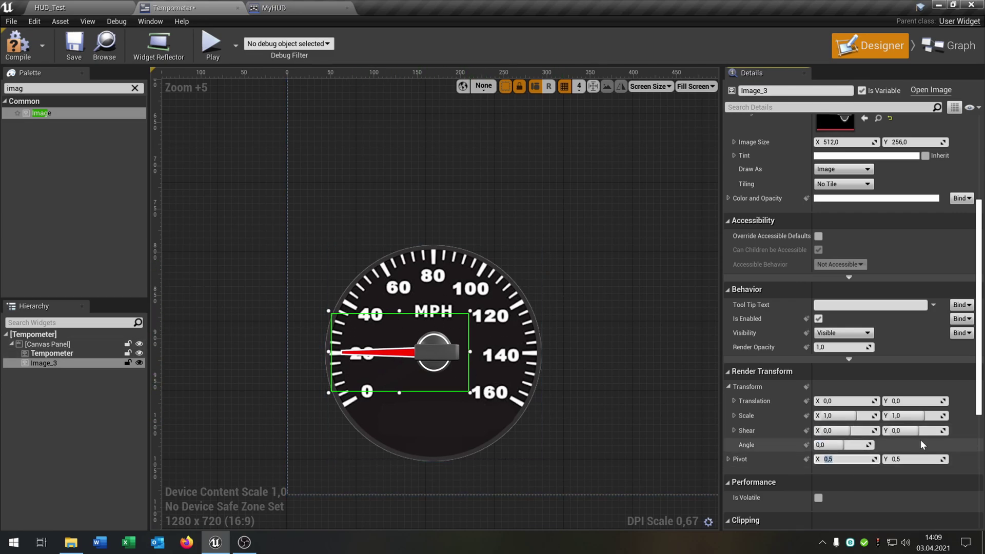
{"action": "type", "text": "075"}
{"action": "key", "text": "Tab"}
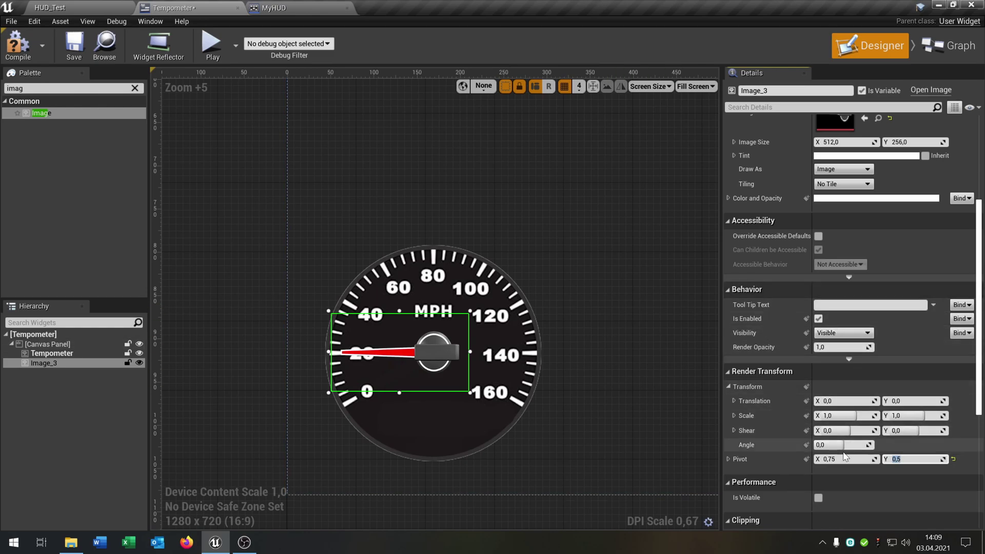
{"action": "mouse_move", "coordinate": [843, 445]}
{"action": "left_mouse_down"}
{"action": "mouse_move", "coordinate": [868, 445]}
{"action": "mouse_move", "coordinate": [826, 445]}
{"action": "mouse_move", "coordinate": [841, 445]}
{"action": "left_mouse_up"}
- Try a needle pivot X of 1.0, then revert to 0.75 and move the needle back onto the dial centre
{"action": "left_click_drag", "start_coordinate": [405, 310], "coordinate": [422, 153]}
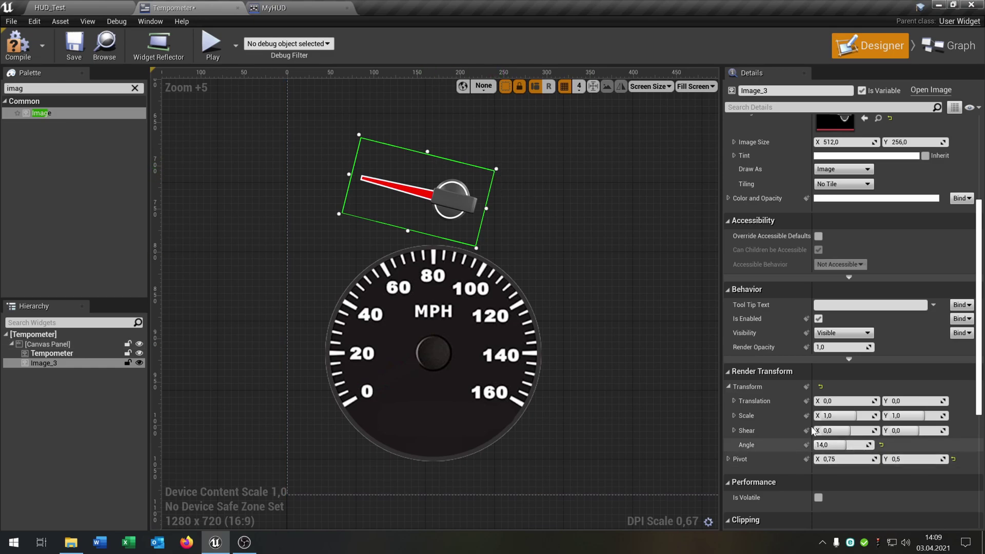
{"action": "left_click", "coordinate": [862, 460]}
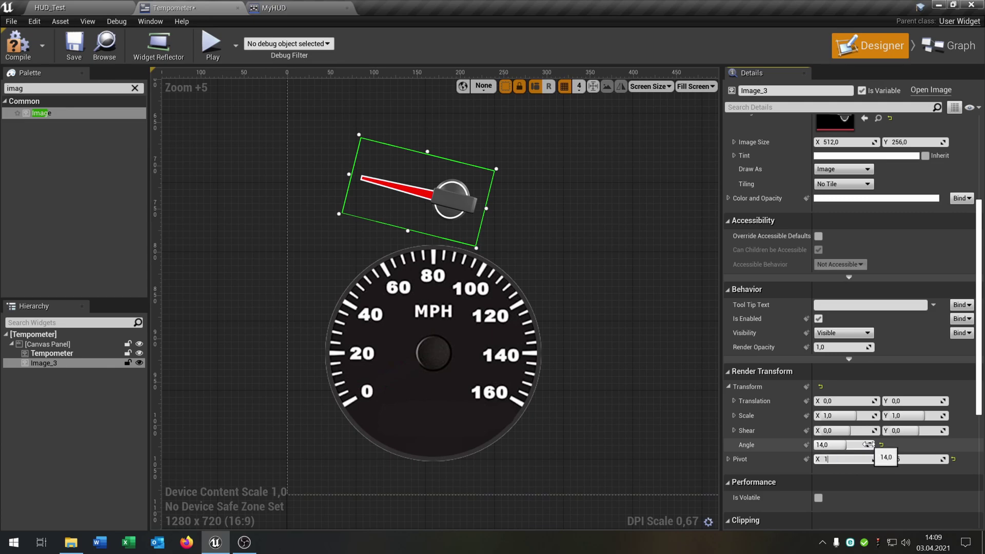
{"action": "type", "text": "1"}
{"action": "key", "text": "Return"}
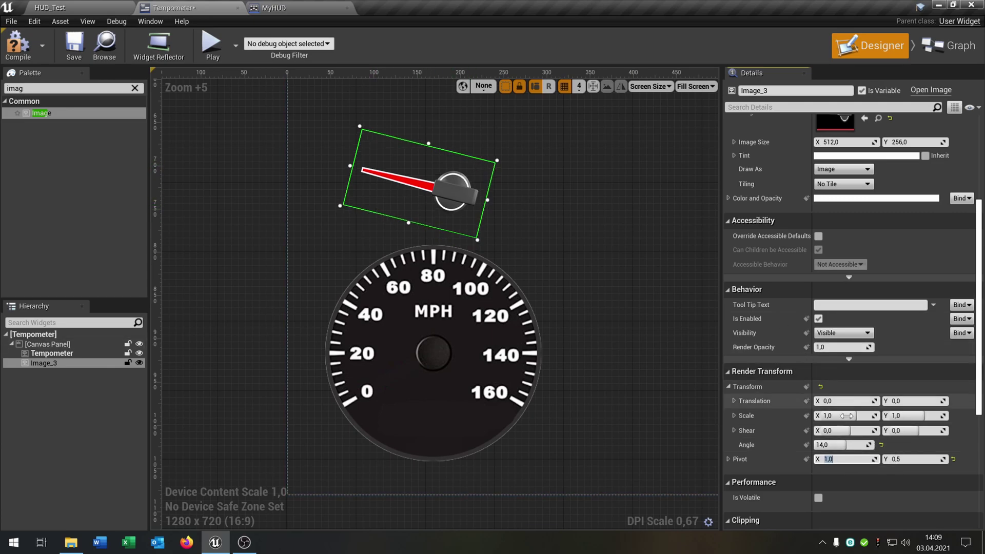
{"action": "left_click_drag", "start_coordinate": [857, 445], "coordinate": [843, 445]}
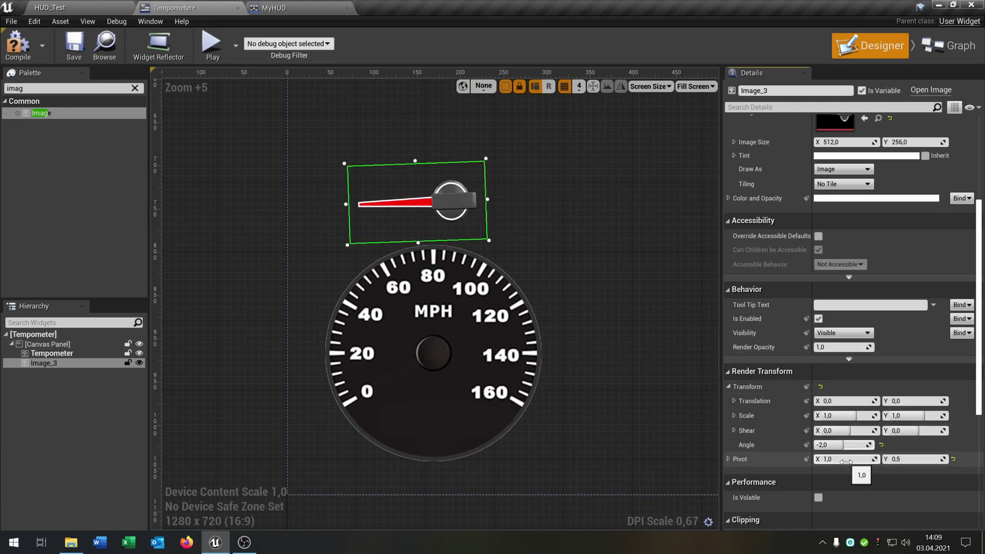
{"action": "type", "text": "0,75"}
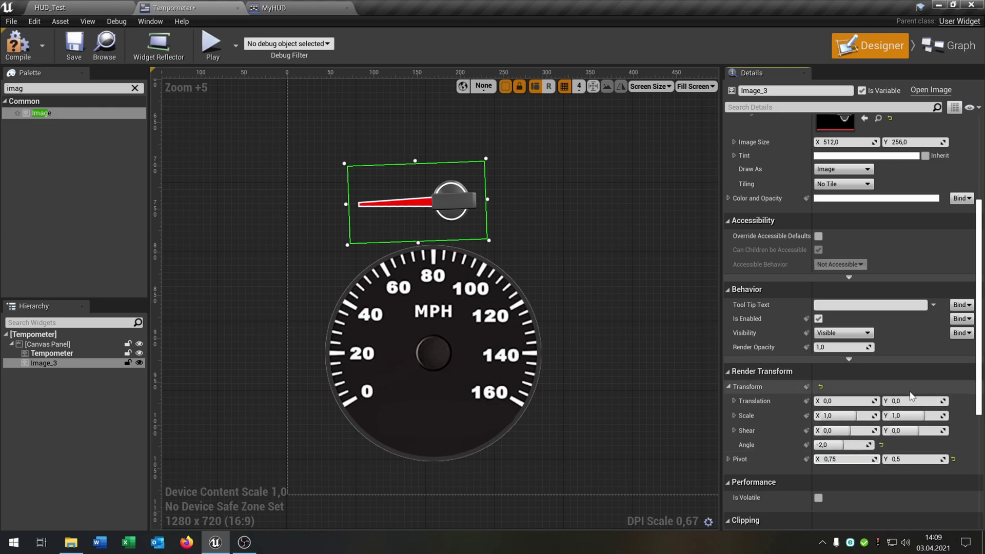
{"action": "key", "text": "Return"}
{"action": "left_click_drag", "start_coordinate": [449, 196], "coordinate": [434, 352]}
- Set the needle angle to -31 and nudge it to line up with the hub
{"action": "left_click_drag", "start_coordinate": [843, 445], "coordinate": [867, 427]}
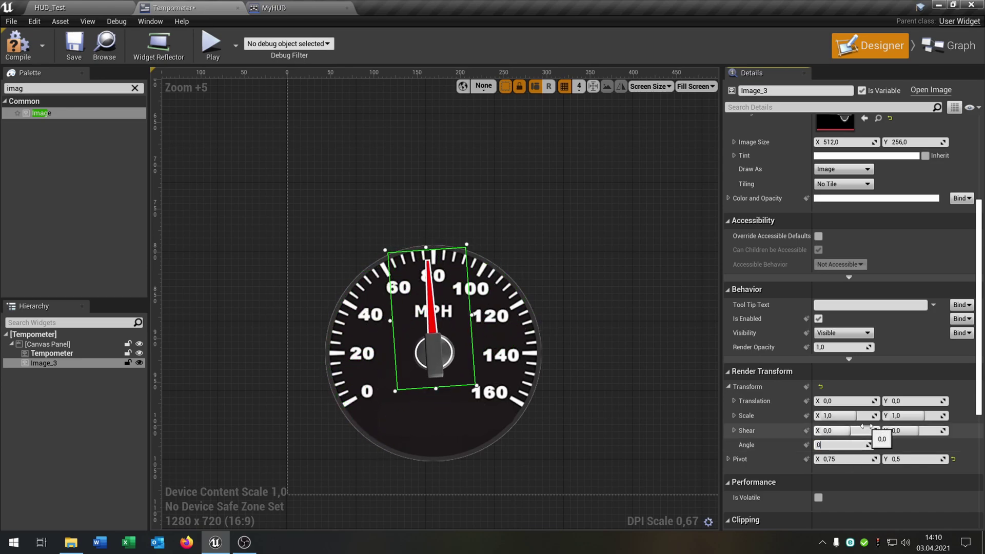
{"action": "type", "text": "0"}
{"action": "key", "text": "Return"}
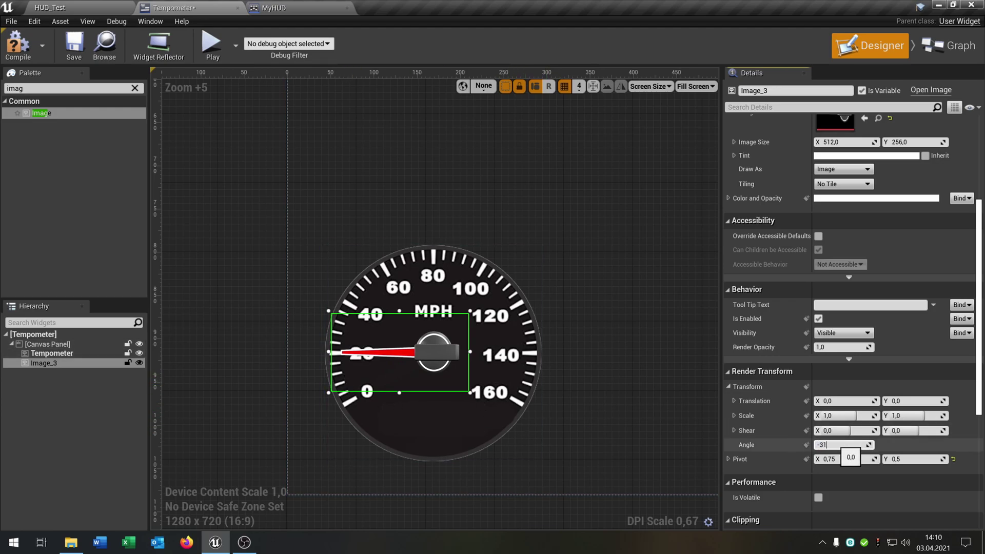
{"action": "type", "text": "-31"}
{"action": "key", "text": "Return"}
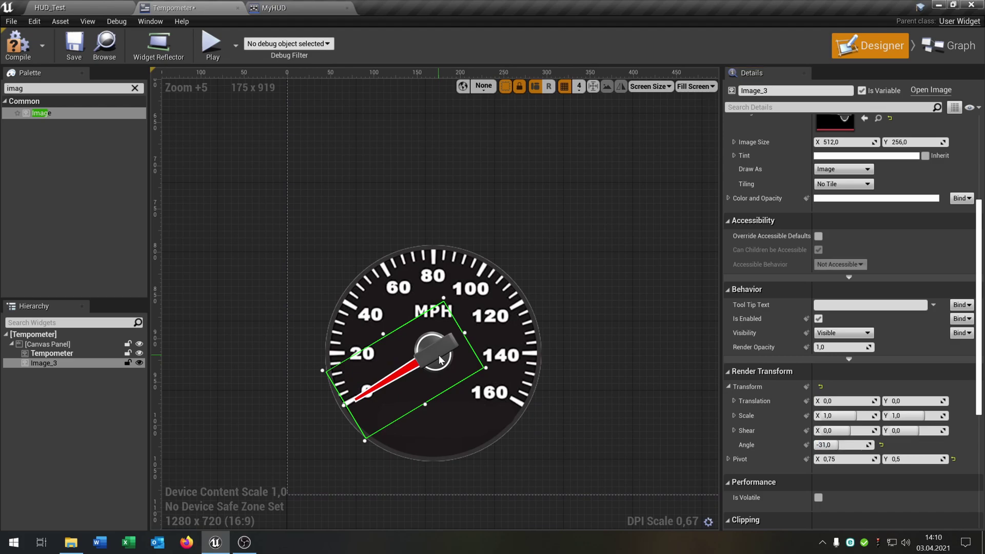
{"action": "key", "text": "Up"}
{"action": "key", "text": "Down"}
{"action": "key", "text": "Left"}
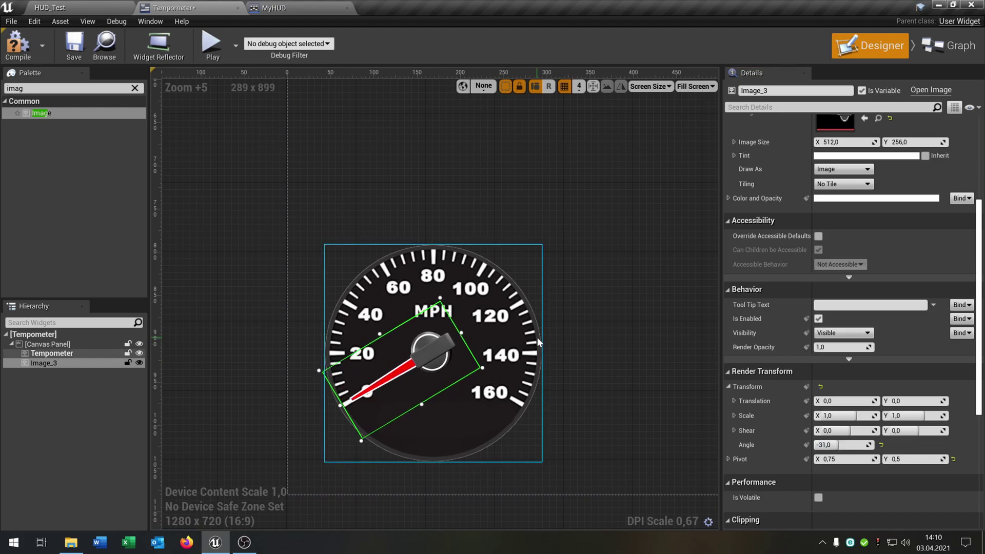
- Compile and save the Tempometer widget
{"action": "left_click", "coordinate": [565, 300]}
{"action": "scroll", "coordinate": [597, 301], "scroll_direction": "down", "scroll_amount": 2}
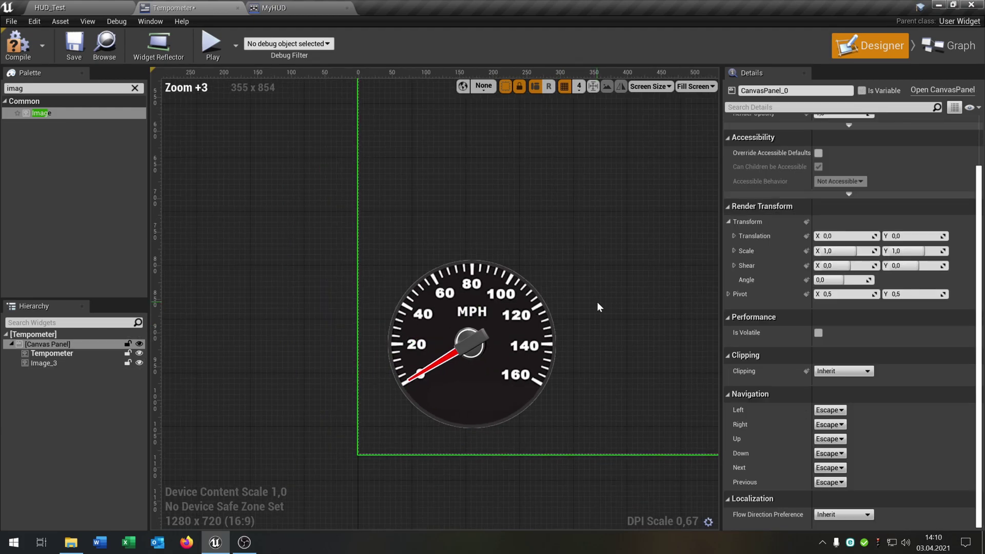
{"action": "scroll", "coordinate": [597, 302], "scroll_direction": "down", "scroll_amount": 5}
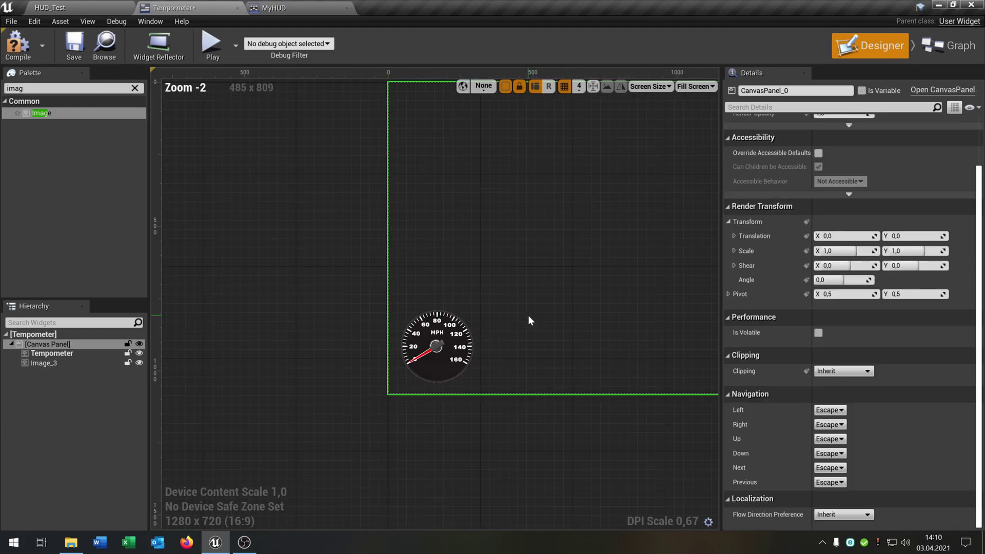
{"action": "right_click_drag", "start_coordinate": [530, 321], "coordinate": [370, 279]}
{"action": "left_click", "coordinate": [18, 51]}
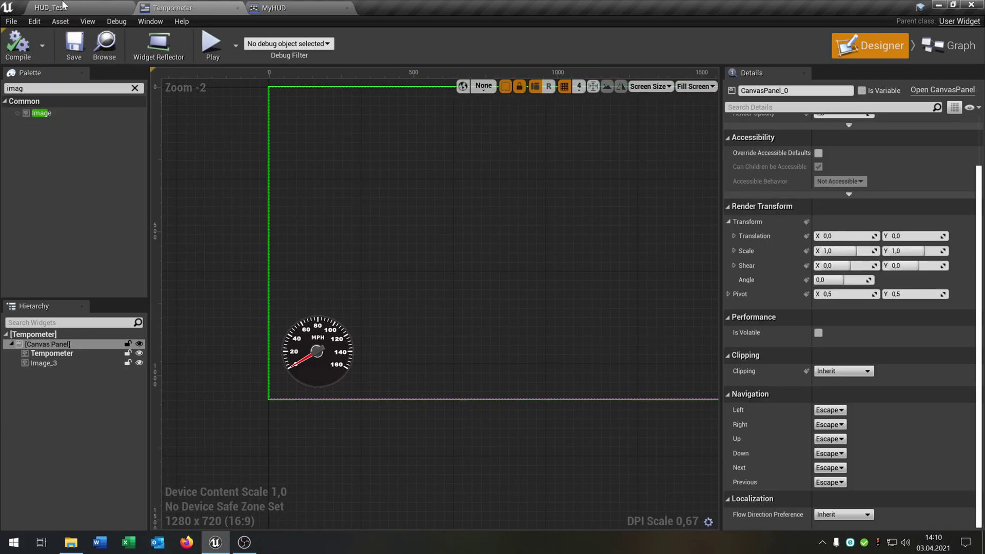
{"action": "left_click", "coordinate": [75, 47]}
- Play-test the HUD_Test level to see the dial, then return to the Tempometer designer
{"action": "left_click", "coordinate": [56, 7]}
{"action": "left_click", "coordinate": [706, 43]}
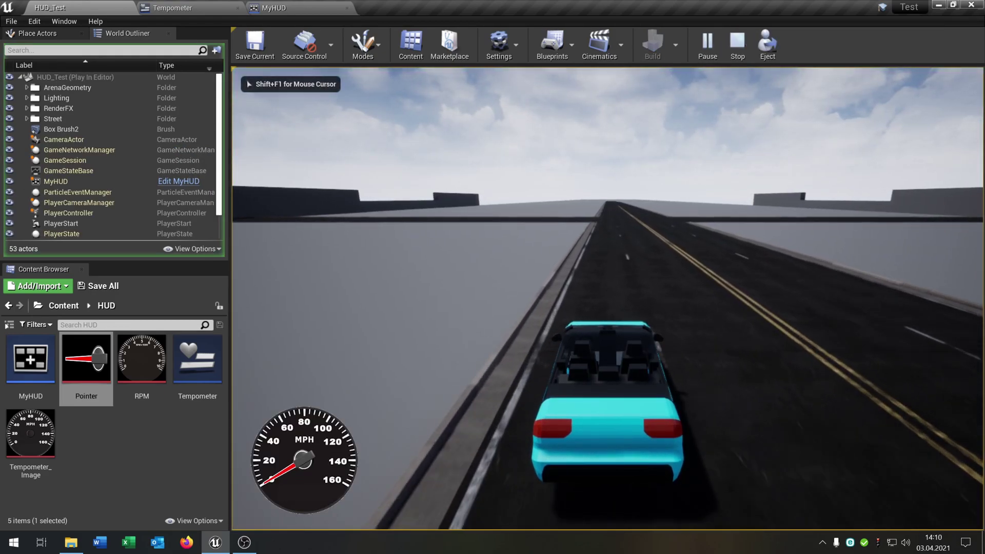
{"action": "key", "text": "Escape"}
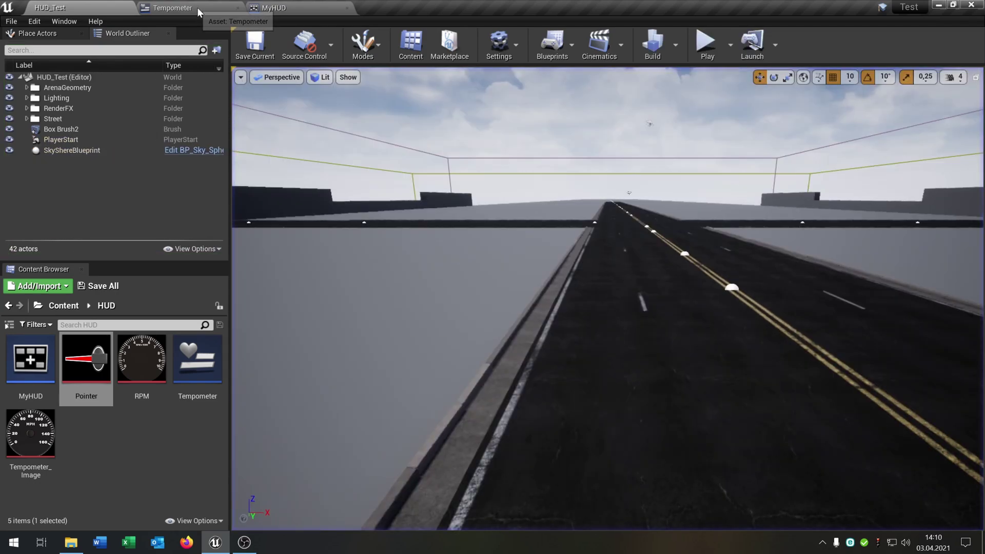
{"action": "left_click", "coordinate": [195, 7]}
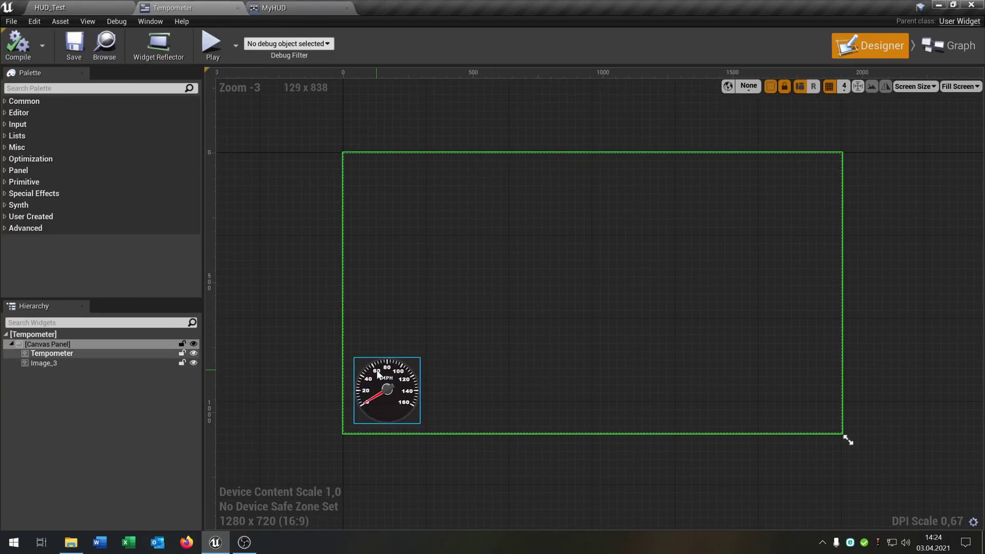
- Open the Sedan blueprint from Content > VehicleBP > Sedan
{"action": "left_click", "coordinate": [293, 6]}
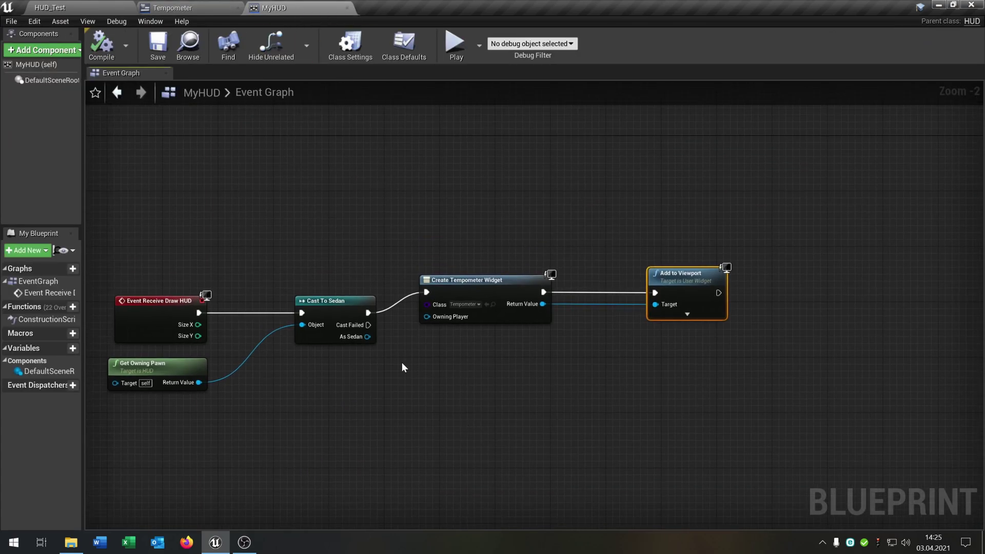
{"action": "right_click_drag", "start_coordinate": [519, 381], "coordinate": [482, 384]}
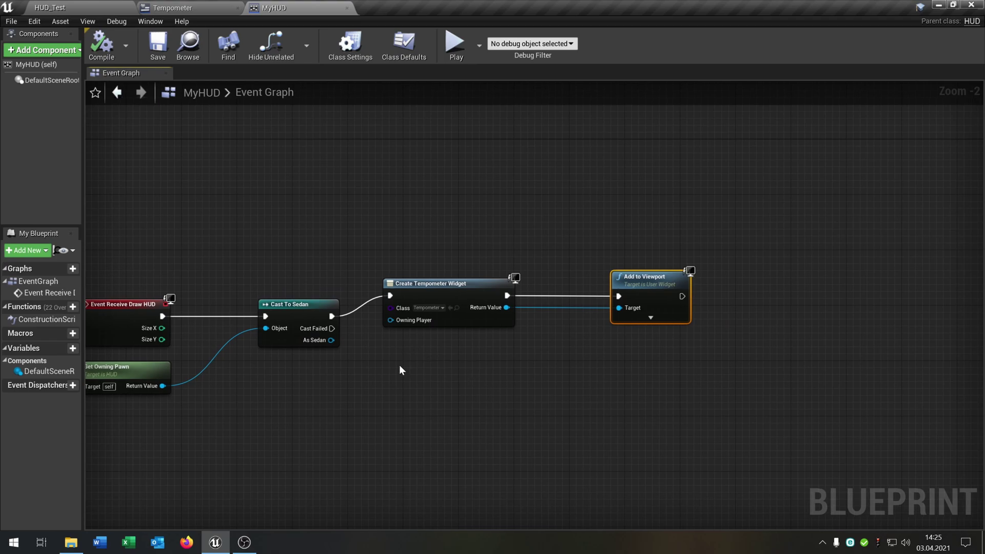
{"action": "left_click", "coordinate": [104, 6]}
{"action": "left_click", "coordinate": [63, 305]}
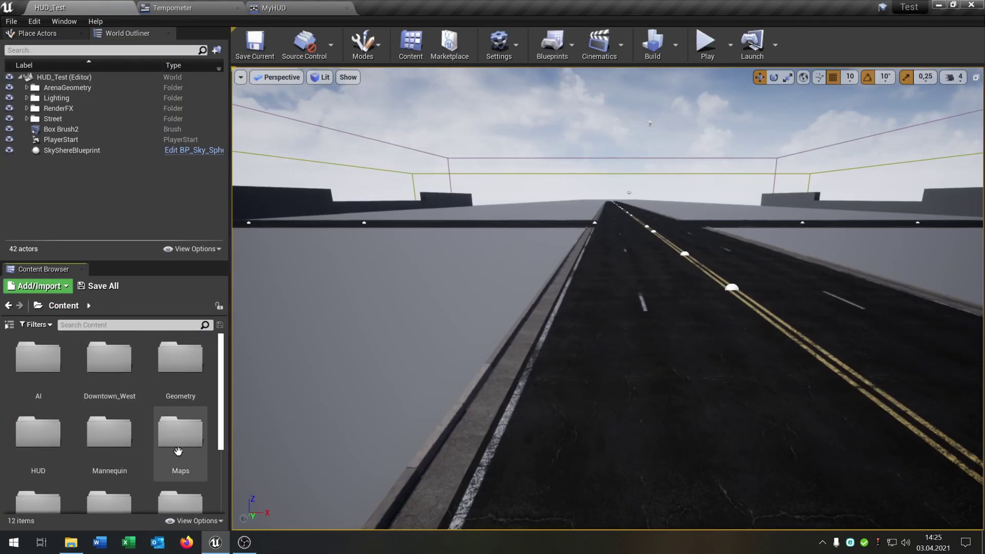
{"action": "double_click", "coordinate": [178, 450]}
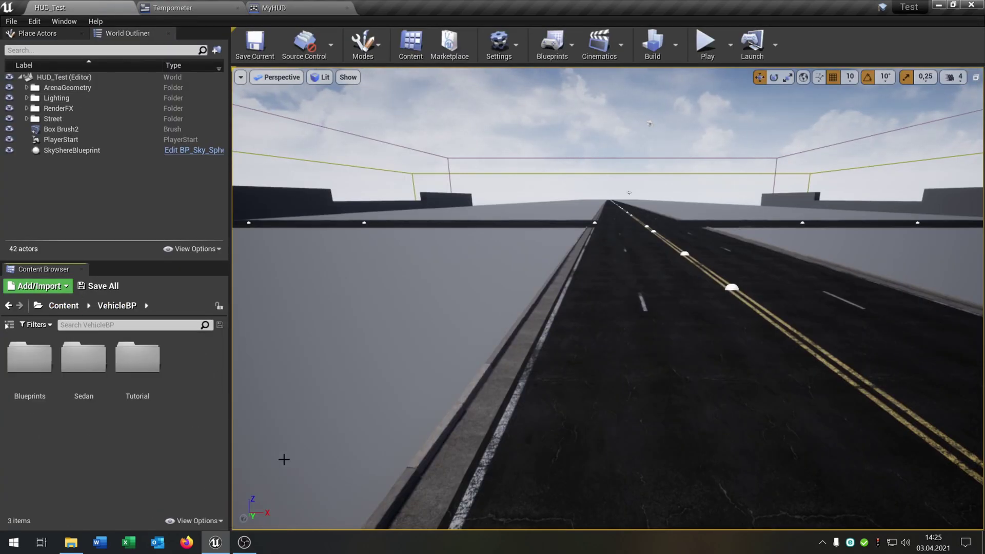
{"action": "double_click", "coordinate": [84, 356]}
{"action": "double_click", "coordinate": [30, 359]}
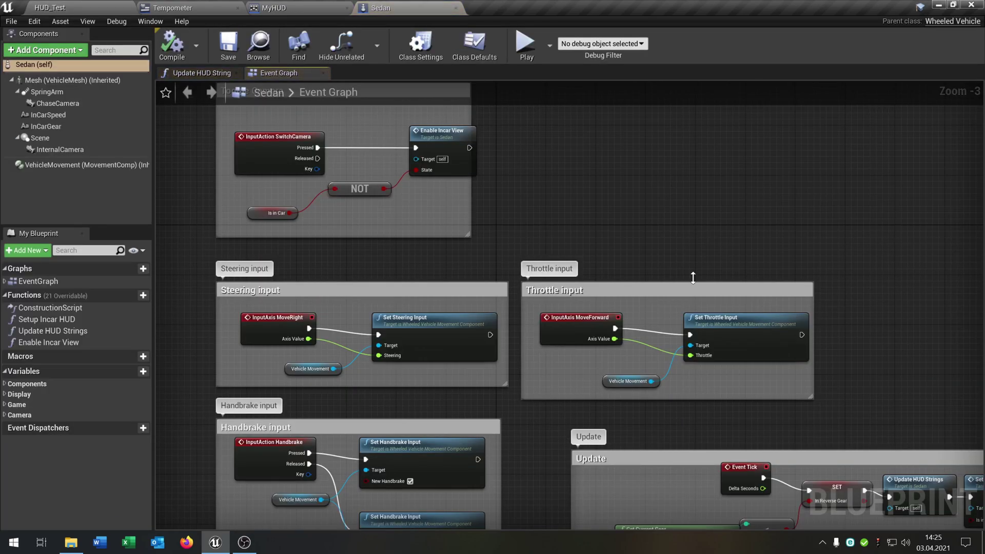
- Delete the Handle Mouse comment section from Sedan's event graph
{"action": "scroll", "coordinate": [702, 267], "scroll_direction": "up", "scroll_amount": 3}
{"action": "right_click_drag", "start_coordinate": [586, 132], "coordinate": [576, 128]}
{"action": "right_click_drag", "start_coordinate": [834, 336], "coordinate": [673, 251]}
{"action": "right_click_drag", "start_coordinate": [663, 429], "coordinate": [557, 428]}
{"action": "scroll", "coordinate": [608, 439], "scroll_direction": "up", "scroll_amount": 2}
{"action": "scroll", "coordinate": [564, 424], "scroll_direction": "down", "scroll_amount": 5}
{"action": "left_click_drag", "start_coordinate": [678, 313], "coordinate": [873, 429]}
{"action": "left_click_drag", "start_coordinate": [965, 464], "coordinate": [959, 460]}
{"action": "key", "text": "Delete"}
- Delete the Setup Incar HUD node and the branch nodes after it
{"action": "scroll", "coordinate": [602, 425], "scroll_direction": "up", "scroll_amount": 3}
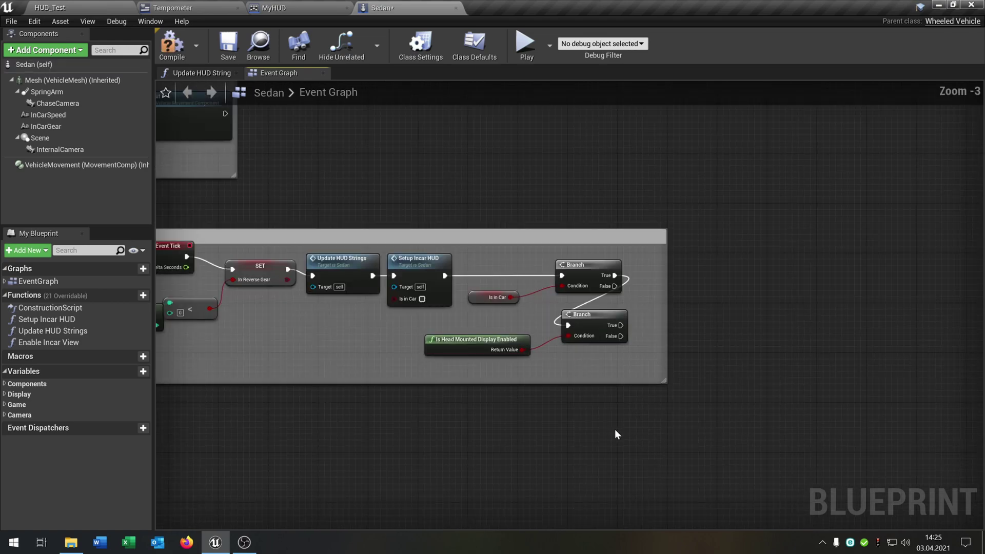
{"action": "scroll", "coordinate": [509, 414], "scroll_direction": "up", "scroll_amount": 2}
{"action": "left_click_drag", "start_coordinate": [488, 254], "coordinate": [720, 386]}
{"action": "key", "text": "Delete"}
- Rearrange the Update section: Update HUD Strings right, Event Tick left, comparison slightly right
{"action": "right_click_drag", "start_coordinate": [431, 319], "coordinate": [591, 338]}
{"action": "left_click_drag", "start_coordinate": [548, 295], "coordinate": [621, 295]}
{"action": "right_click_drag", "start_coordinate": [477, 365], "coordinate": [582, 346]}
{"action": "left_click_drag", "start_coordinate": [415, 253], "coordinate": [293, 270]}
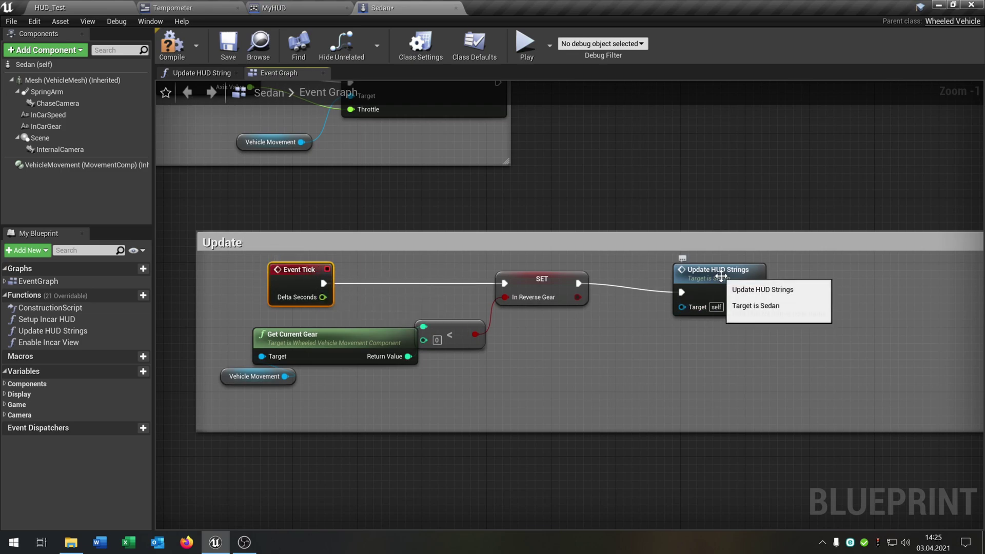
{"action": "left_click_drag", "start_coordinate": [458, 336], "coordinate": [482, 337]}
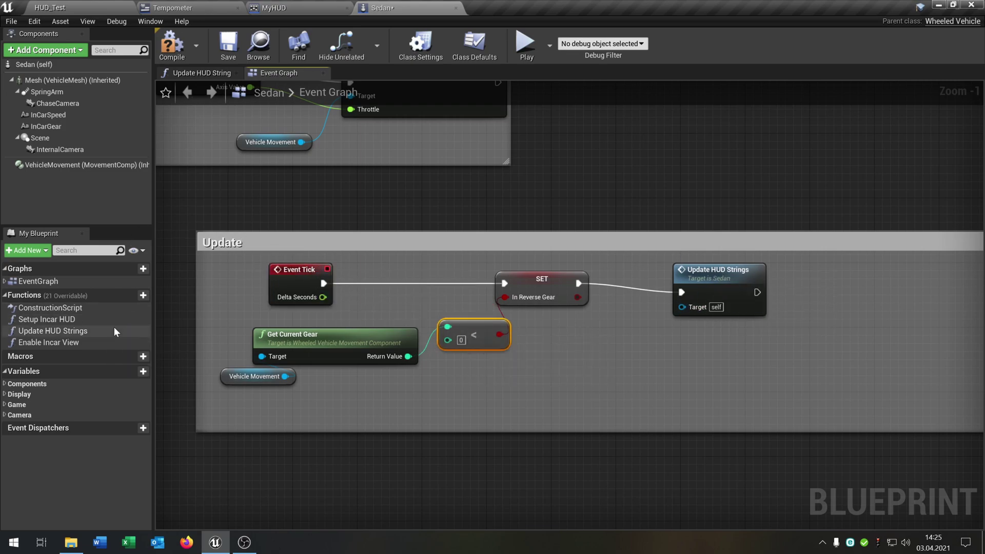
- Open the Update HUD Strings function and delete the Append node that adds km/h
{"action": "left_click", "coordinate": [80, 331]}
{"action": "double_click", "coordinate": [79, 331]}
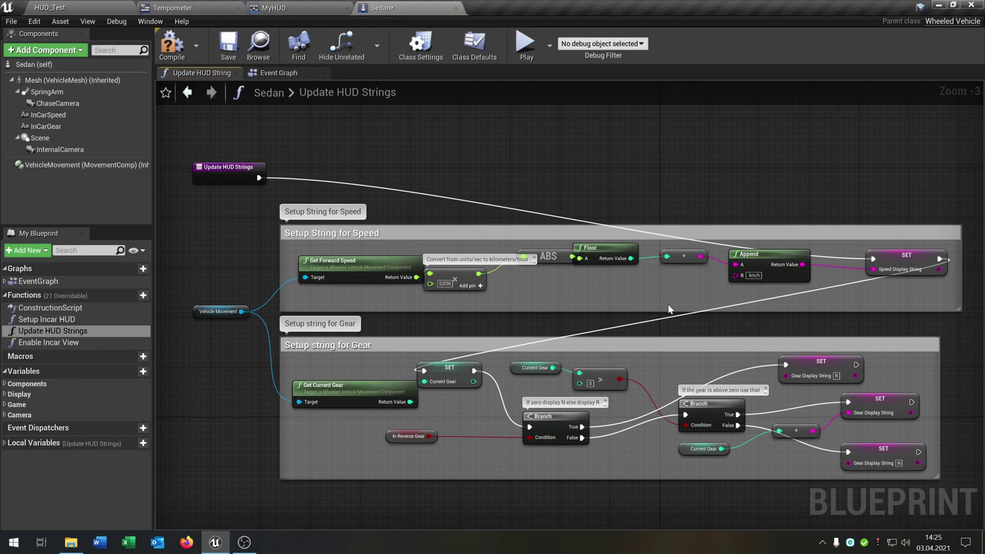
{"action": "right_click_drag", "start_coordinate": [668, 310], "coordinate": [543, 317]}
{"action": "scroll", "coordinate": [663, 318], "scroll_direction": "down", "scroll_amount": 1}
{"action": "right_click_drag", "start_coordinate": [687, 320], "coordinate": [598, 337]}
{"action": "scroll", "coordinate": [591, 331], "scroll_direction": "up", "scroll_amount": 2}
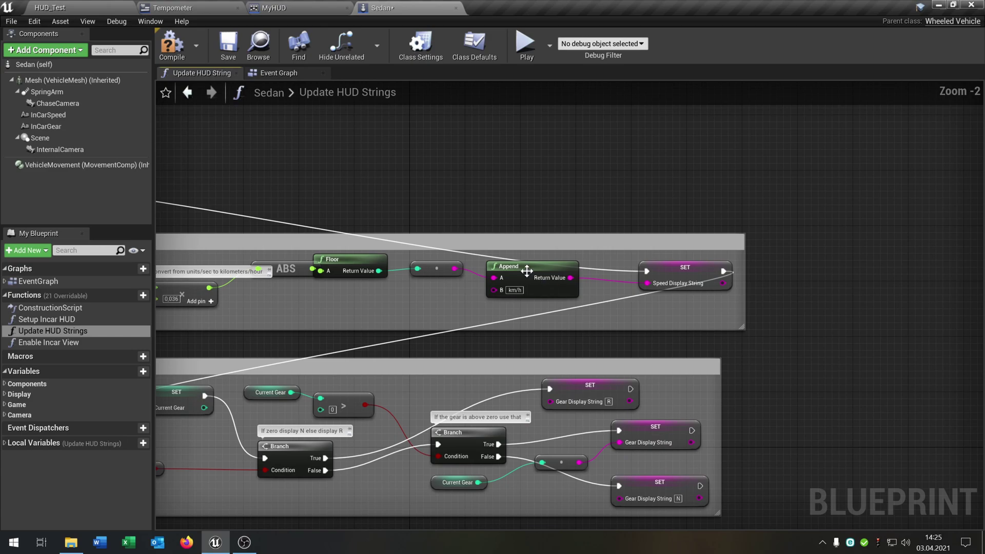
{"action": "left_click", "coordinate": [527, 269]}
{"action": "key", "text": "Delete"}
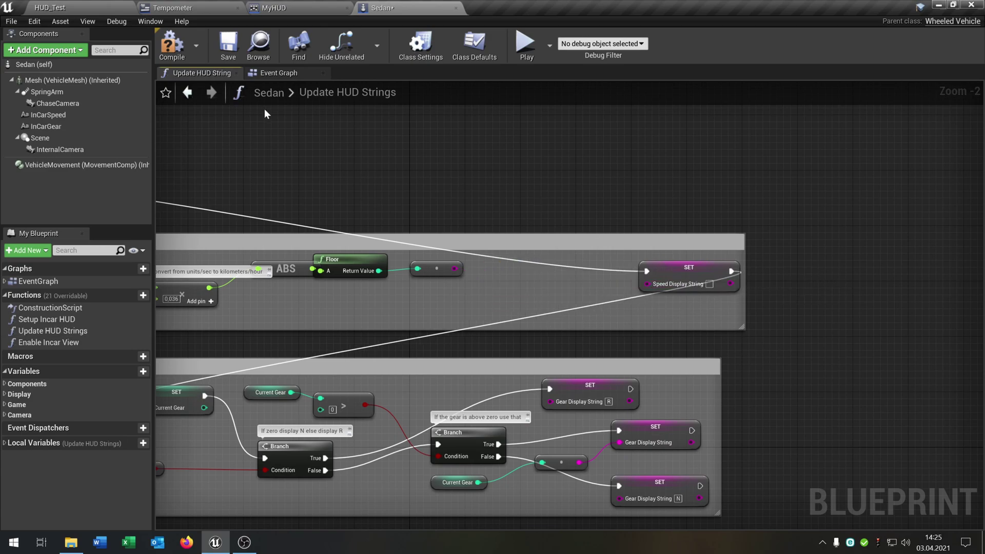
- Change the Speed Display String variable type to Float in the Details panel
{"action": "left_click", "coordinate": [150, 22]}
{"action": "left_click", "coordinate": [173, 46]}
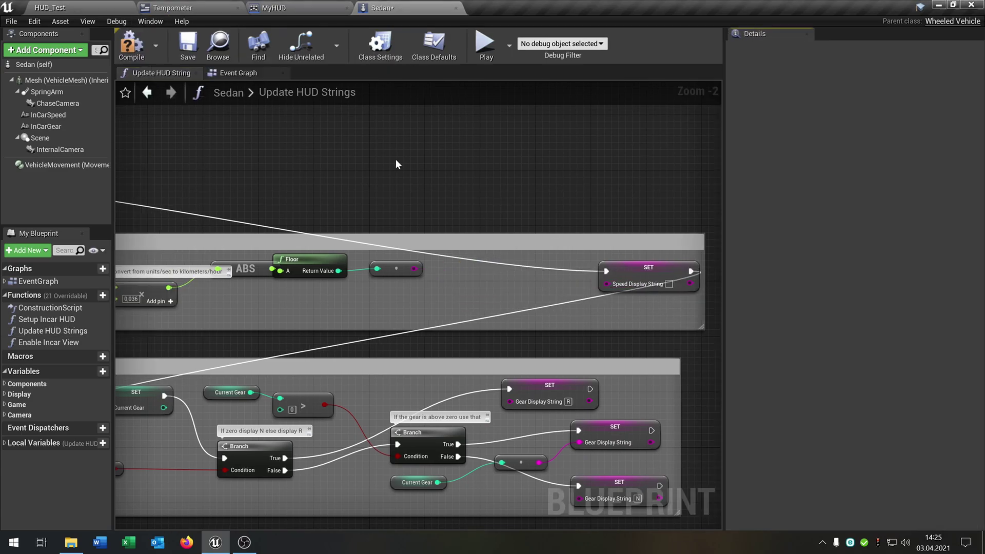
{"action": "left_click", "coordinate": [631, 287]}
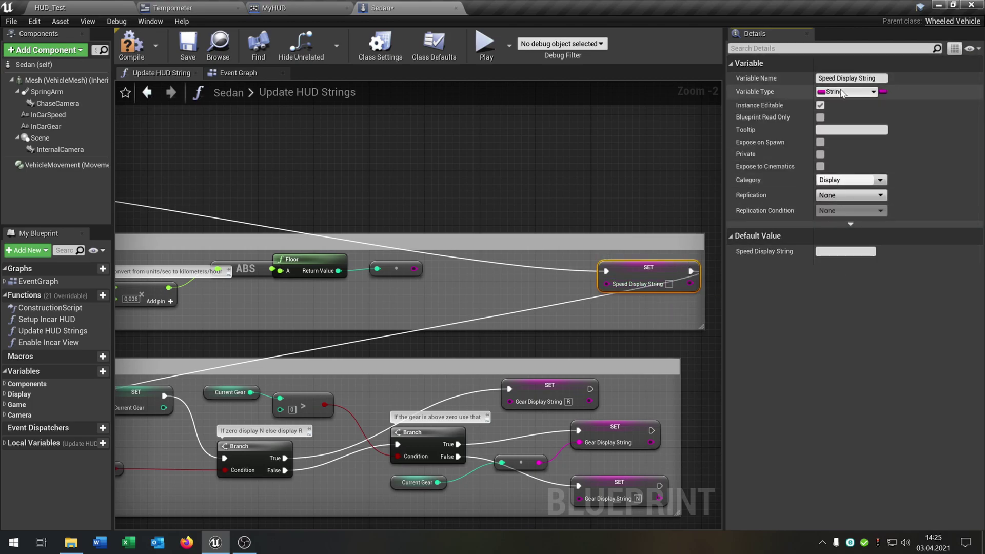
{"action": "left_click", "coordinate": [849, 93]}
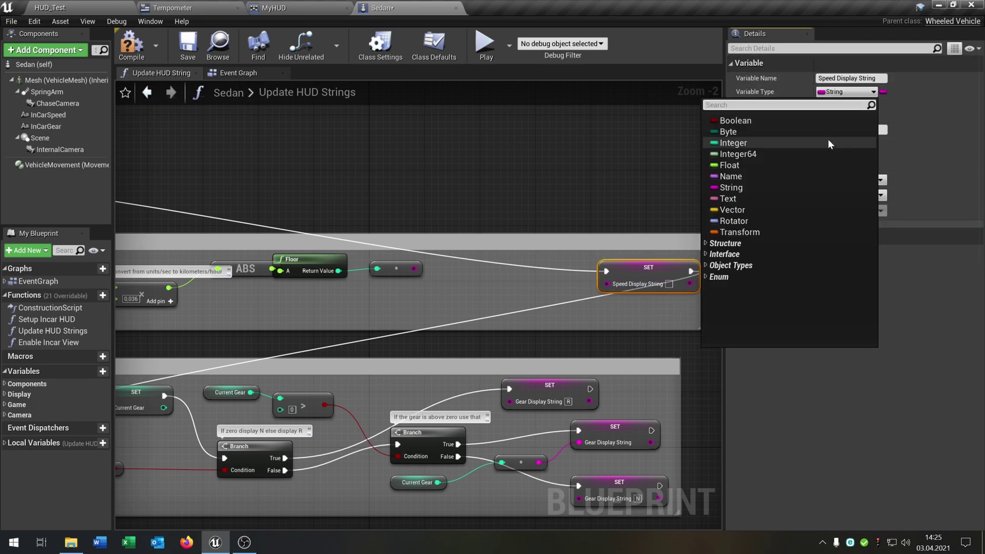
{"action": "left_click", "coordinate": [751, 172]}
{"action": "left_click", "coordinate": [551, 301]}
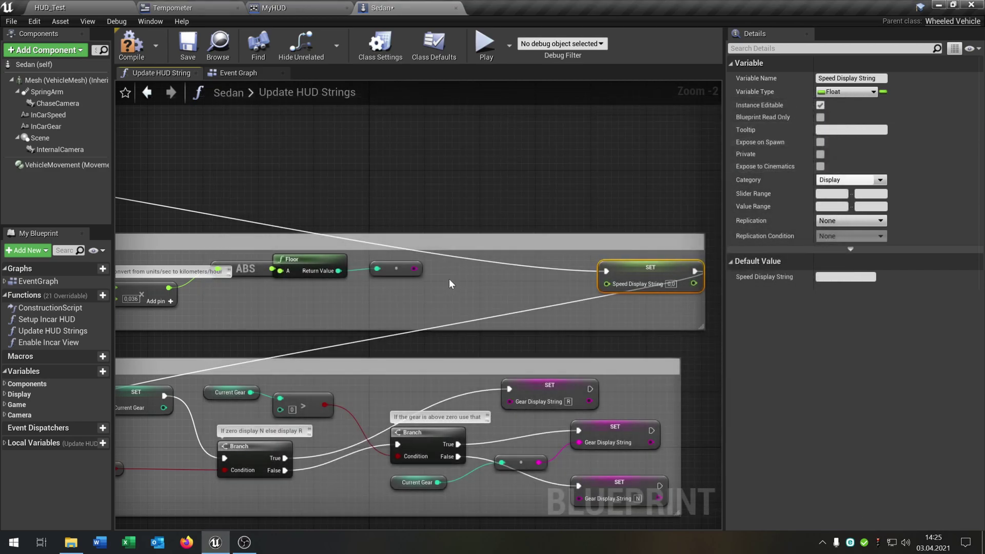
- Wire the Floor result directly into the Speed Display String SET node
{"action": "left_click", "coordinate": [400, 267]}
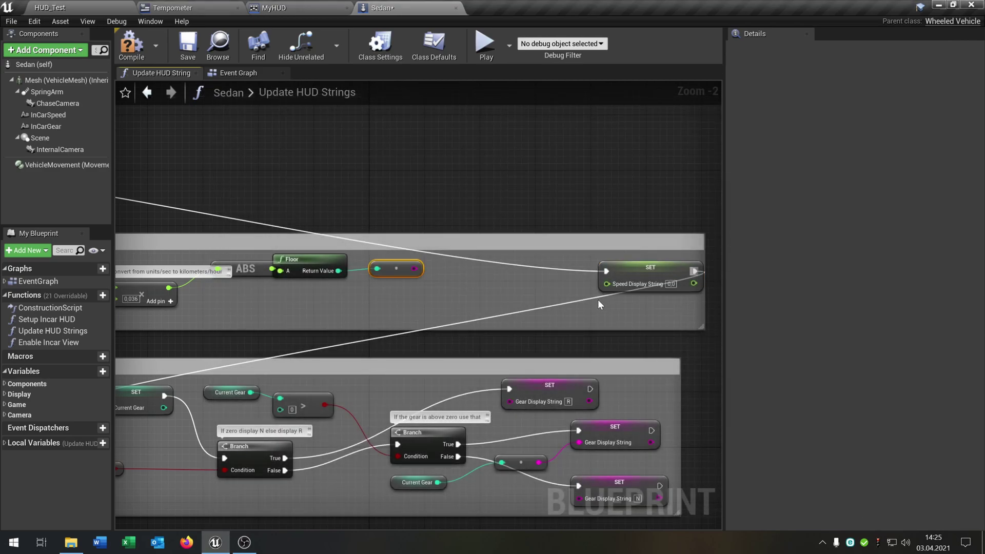
{"action": "left_click_drag", "start_coordinate": [338, 271], "coordinate": [643, 284]}
{"action": "right_click_drag", "start_coordinate": [449, 303], "coordinate": [534, 268]}
{"action": "scroll", "coordinate": [534, 268], "scroll_direction": "down", "scroll_amount": 3}
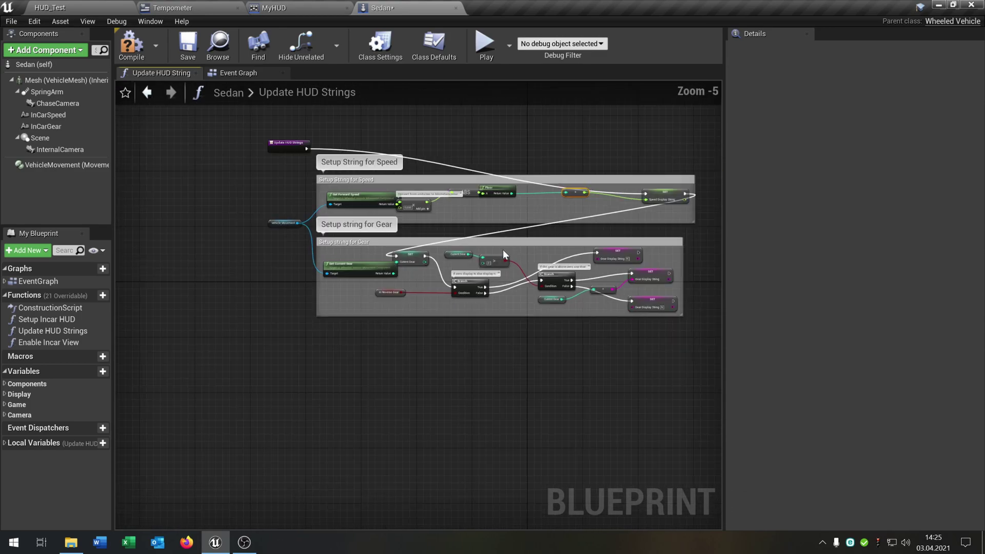
- Move the gear comment box lower and disconnect the speed SET's execution wire
{"action": "left_click_drag", "start_coordinate": [471, 262], "coordinate": [471, 339]}
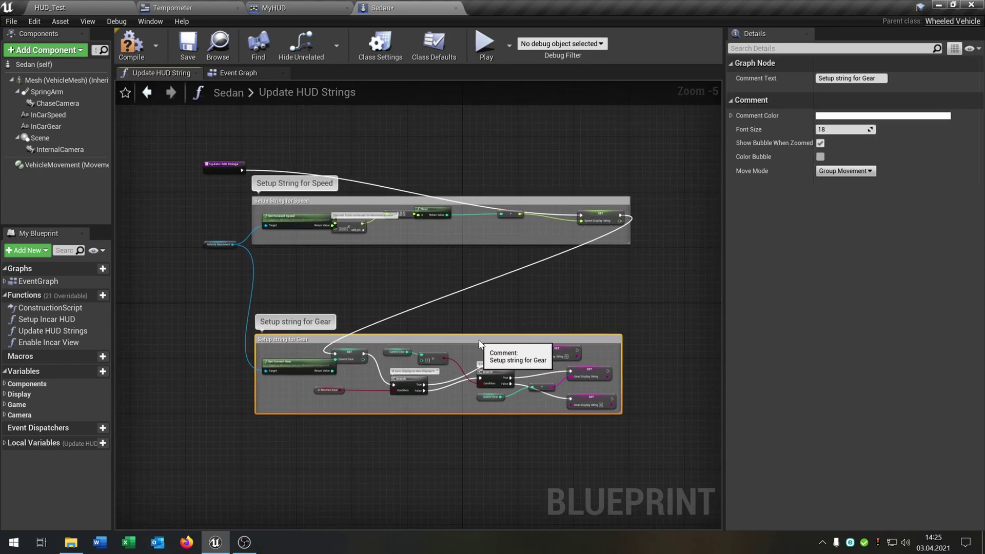
{"action": "right_click_drag", "start_coordinate": [523, 286], "coordinate": [519, 299]}
{"action": "scroll", "coordinate": [520, 299], "scroll_direction": "up", "scroll_amount": 2}
{"action": "right_click_drag", "start_coordinate": [644, 296], "coordinate": [594, 339]}
{"action": "left_click", "coordinate": [643, 212], "text": "alt"}
{"action": "right_click_drag", "start_coordinate": [280, 358], "coordinate": [413, 319]}
{"action": "scroll", "coordinate": [406, 323], "scroll_direction": "down", "scroll_amount": 1}
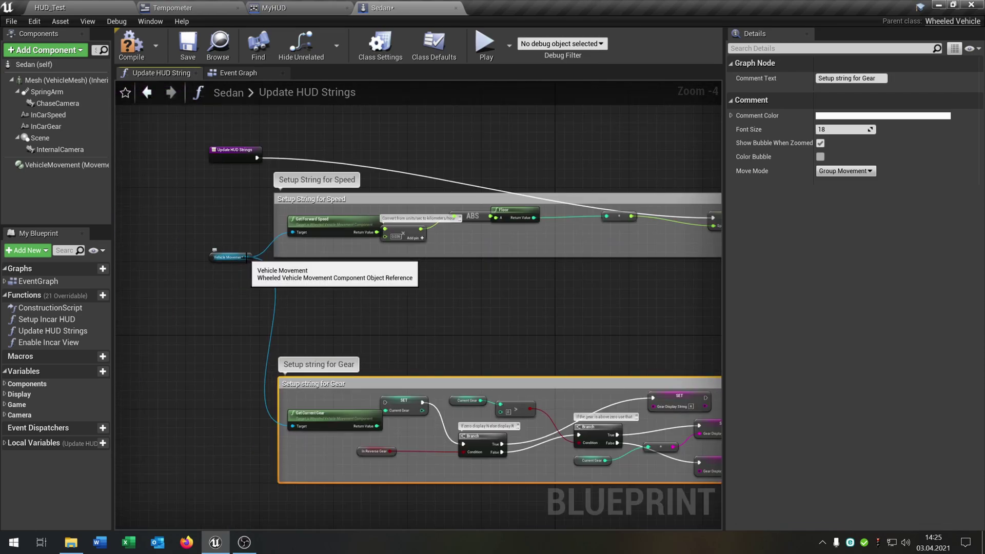
- Add a Get Engine Rotation Speed node pulled from Vehicle Movement
{"action": "left_click_drag", "start_coordinate": [246, 257], "coordinate": [335, 313]}
{"action": "type", "text": "get"}
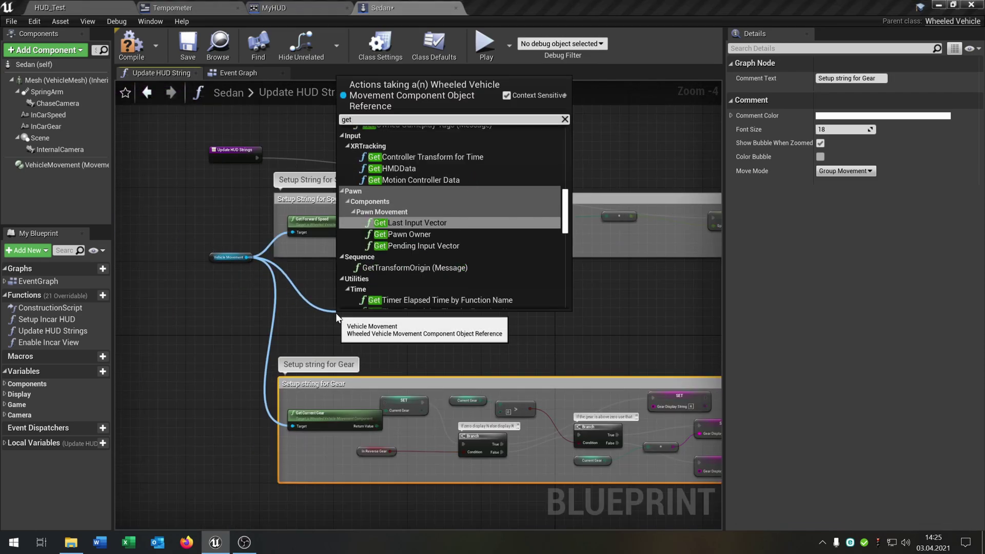
{"action": "type", "text": " eng"}
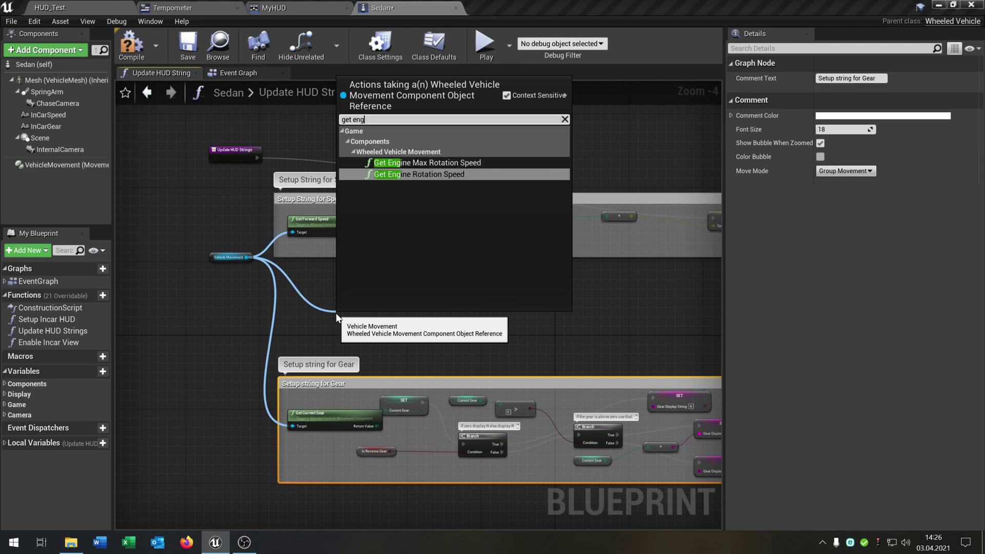
{"action": "left_click", "coordinate": [436, 178]}
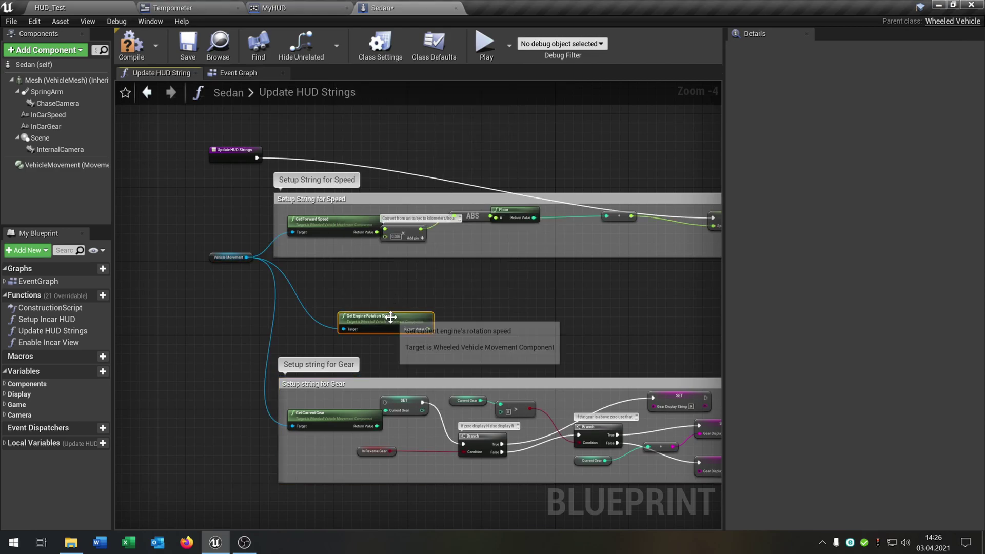
{"action": "left_click_drag", "start_coordinate": [390, 316], "coordinate": [497, 264]}
{"action": "scroll", "coordinate": [389, 319], "scroll_direction": "up", "scroll_amount": 2}
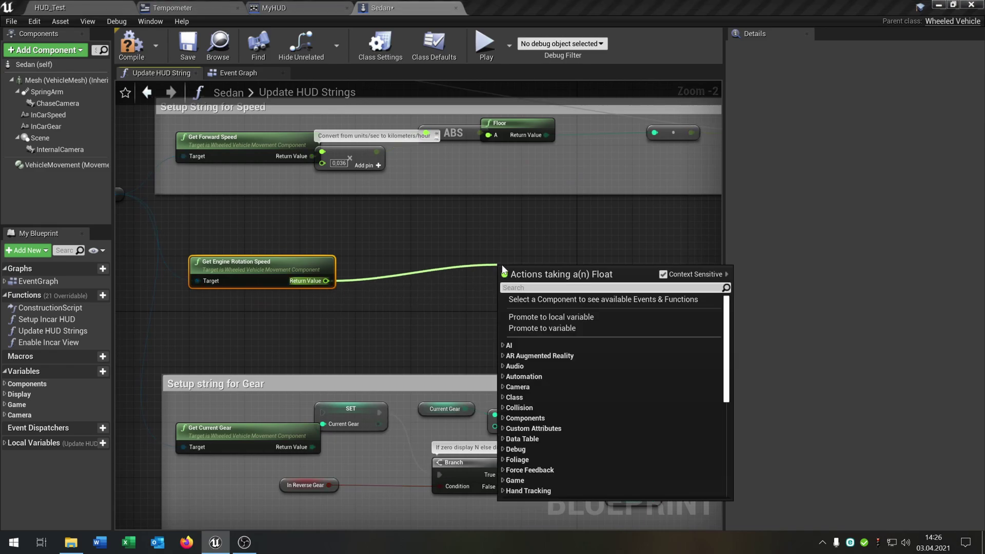
- Promote engine rotation speed to a new variable named RPM Display String
{"action": "left_click", "coordinate": [580, 328]}
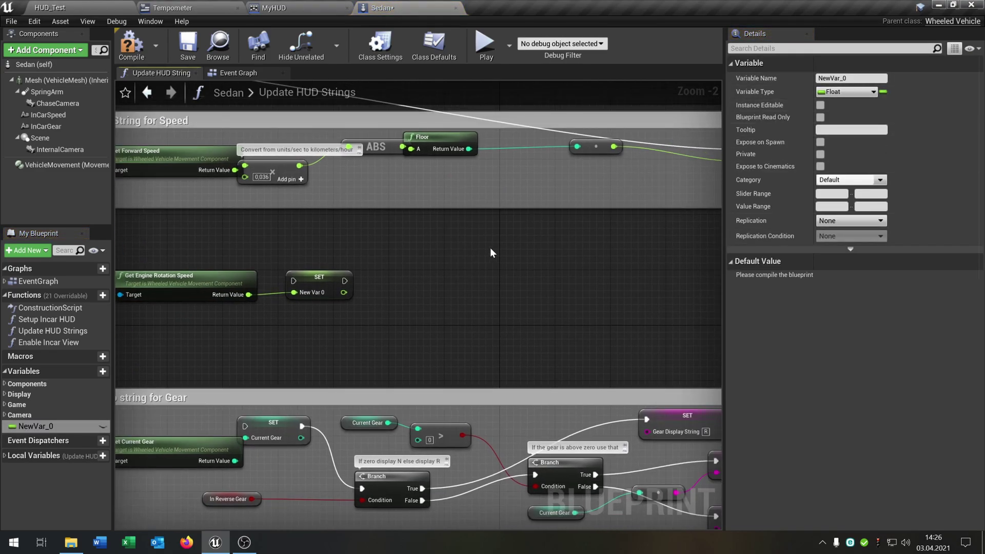
{"action": "right_click_drag", "start_coordinate": [712, 165], "coordinate": [557, 191]}
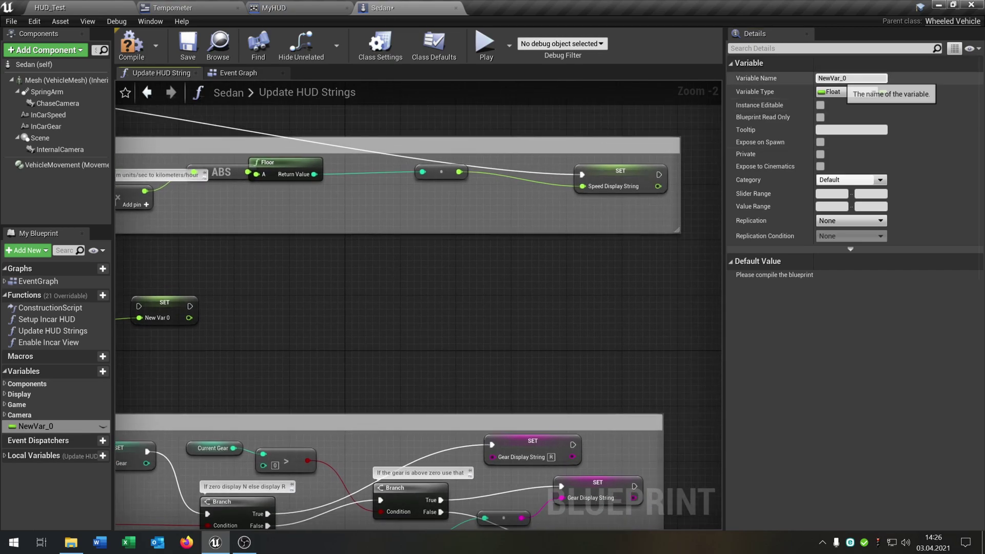
{"action": "left_click", "coordinate": [842, 78]}
{"action": "type", "text": "RPM"}
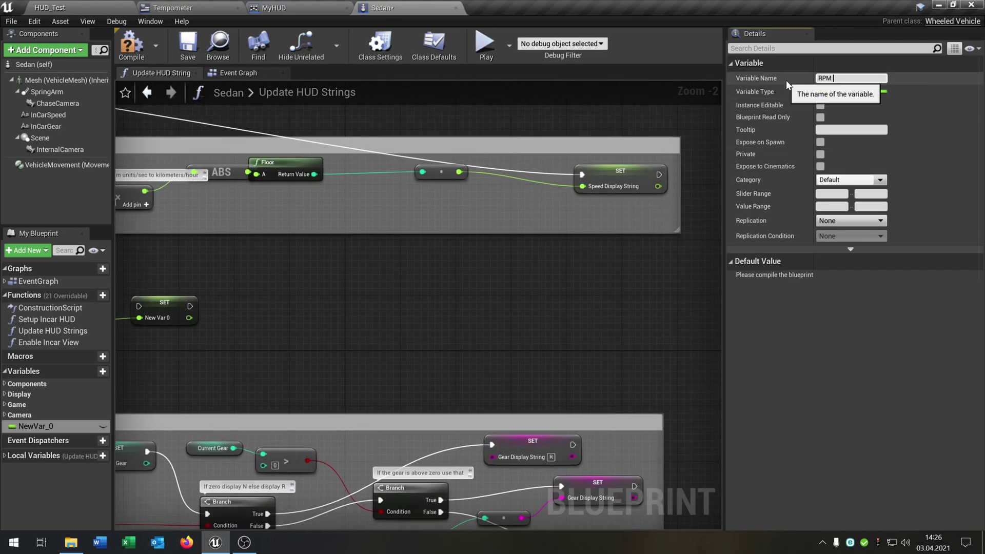
{"action": "type", "text": " Display String"}
{"action": "key", "text": "Return"}
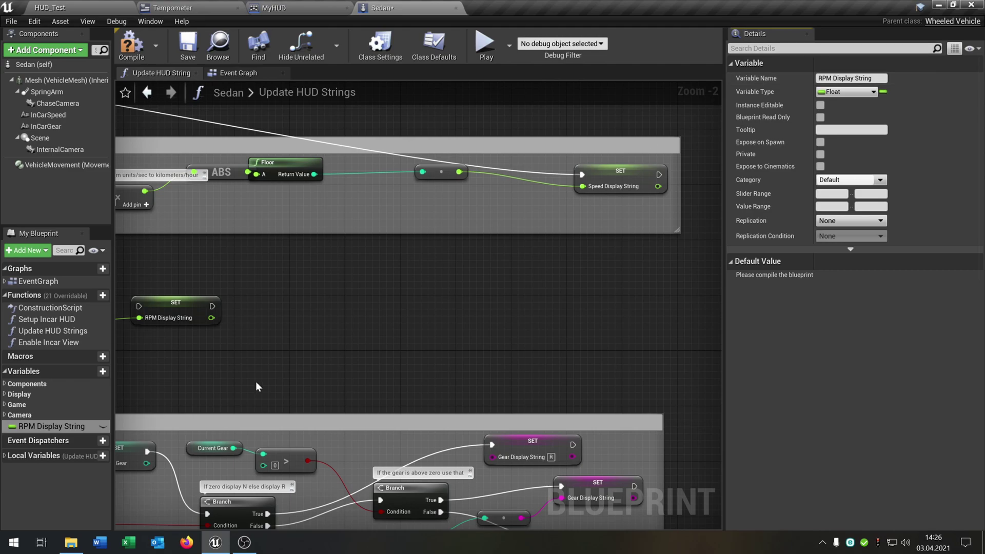
- Wire the RPM Display String setter to run after the speed setter
{"action": "scroll", "coordinate": [256, 381], "scroll_direction": "down", "scroll_amount": 2}
{"action": "right_click_drag", "start_coordinate": [391, 326], "coordinate": [306, 309]}
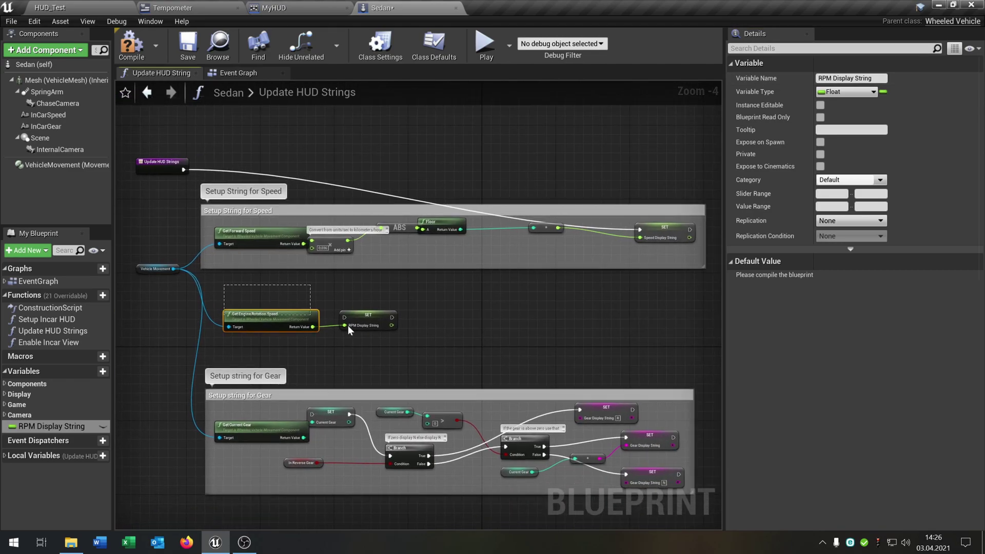
{"action": "left_click_drag", "start_coordinate": [380, 334], "coordinate": [407, 339]}
{"action": "right_click_drag", "start_coordinate": [564, 340], "coordinate": [615, 345]}
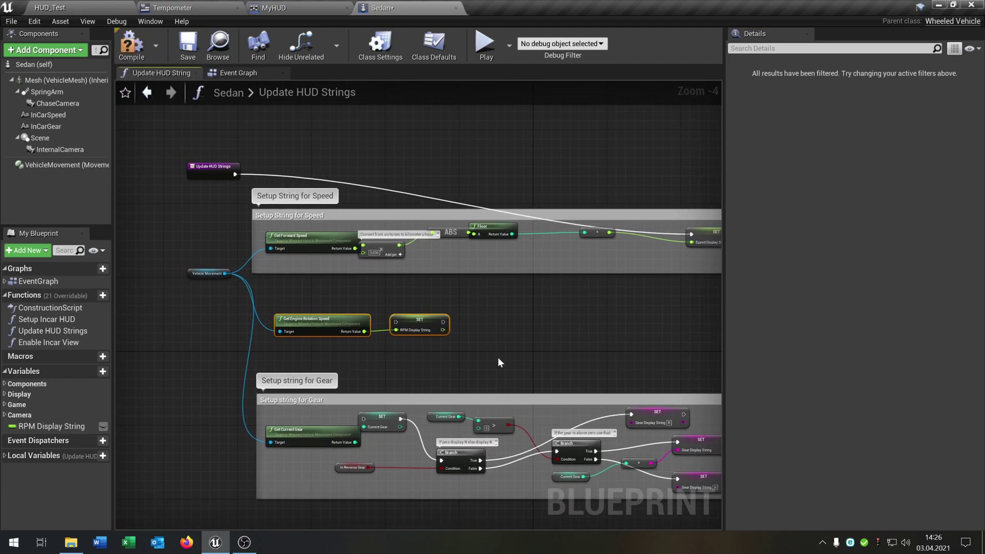
{"action": "right_click_drag", "start_coordinate": [503, 364], "coordinate": [423, 332]}
{"action": "left_click_drag", "start_coordinate": [614, 239], "coordinate": [266, 327]}
{"action": "left_click_drag", "start_coordinate": [318, 326], "coordinate": [239, 424]}
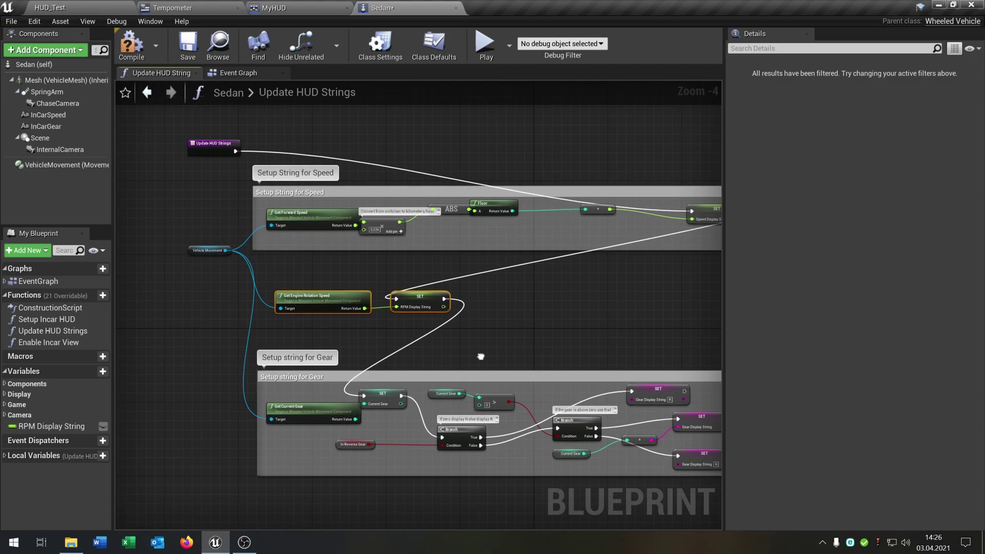
- Chain the gear setter after RPM, delete the Setup Incar HUD function, and compile and save Sedan
{"action": "left_click_drag", "start_coordinate": [112, 327], "coordinate": [147, 327]}
{"action": "left_click", "coordinate": [147, 322]}
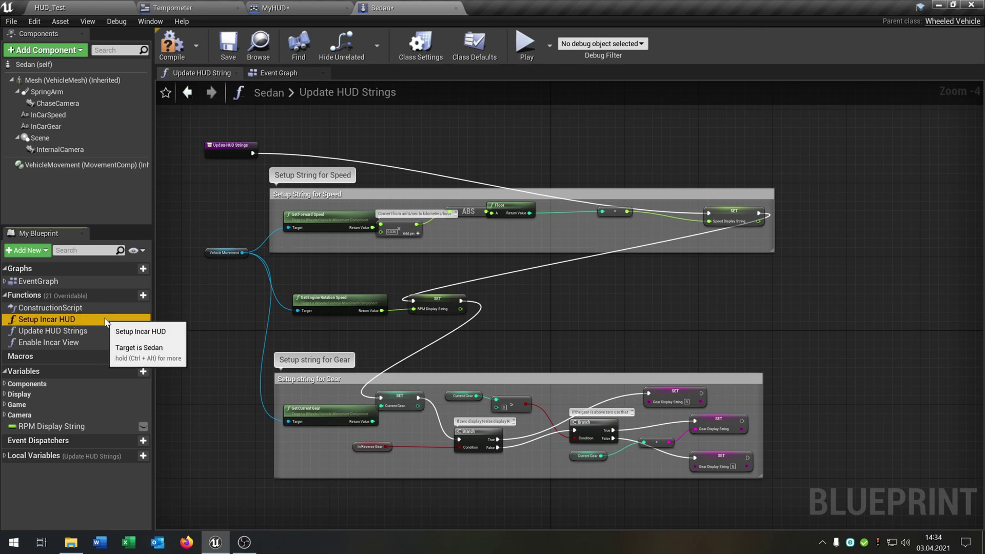
{"action": "key", "text": "Delete"}
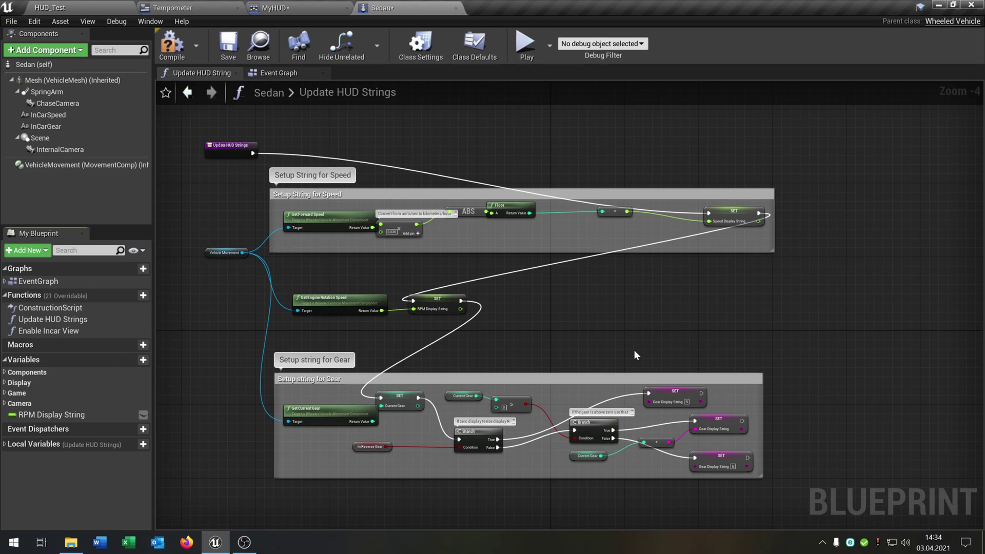
{"action": "left_click", "coordinate": [172, 51]}
{"action": "left_click", "coordinate": [228, 46]}
- In MyHUD, break Add to Viewport's exec and Target links from Create Tempometer Widget
{"action": "left_click", "coordinate": [310, 9]}
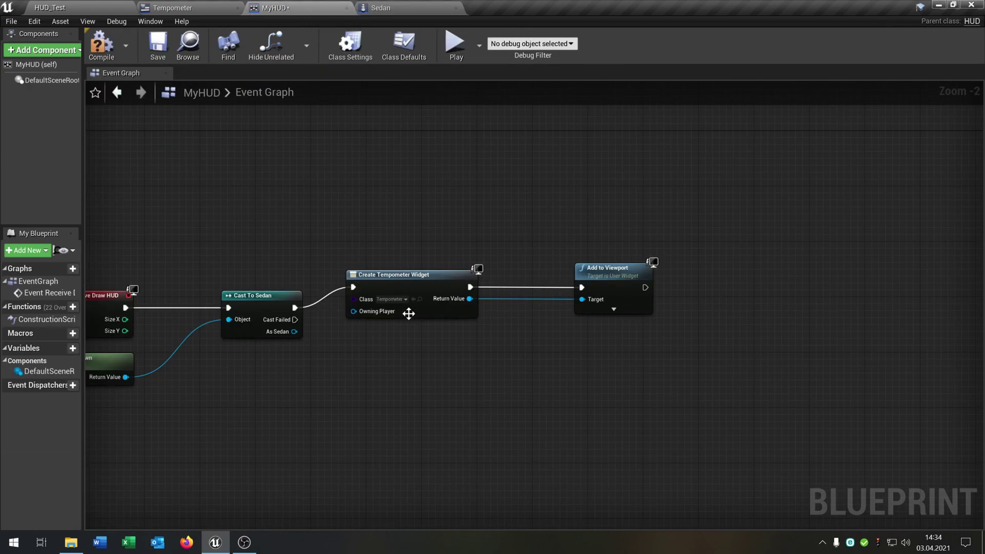
{"action": "right_click_drag", "start_coordinate": [345, 411], "coordinate": [410, 385]}
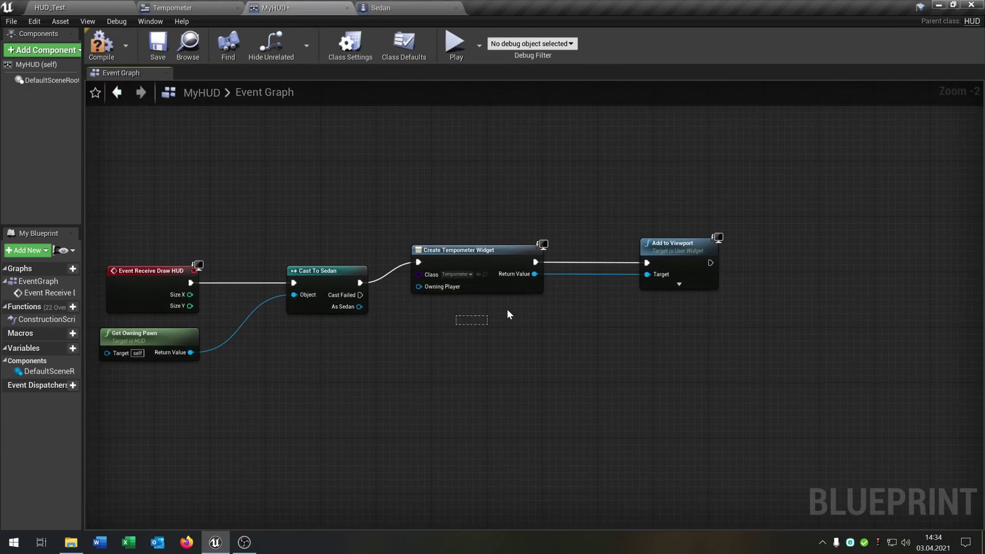
{"action": "left_click_drag", "start_coordinate": [534, 300], "coordinate": [835, 178]}
{"action": "right_click_drag", "start_coordinate": [824, 215], "coordinate": [688, 253]}
{"action": "left_click", "coordinate": [665, 238], "text": "alt"}
{"action": "left_click", "coordinate": [665, 251], "text": "alt"}
{"action": "right_click_drag", "start_coordinate": [611, 250], "coordinate": [579, 275]}
{"action": "left_click_drag", "start_coordinate": [480, 249], "coordinate": [411, 243]}
{"action": "left_click", "coordinate": [536, 322]}
{"action": "right_click_drag", "start_coordinate": [511, 379], "coordinate": [557, 404]}
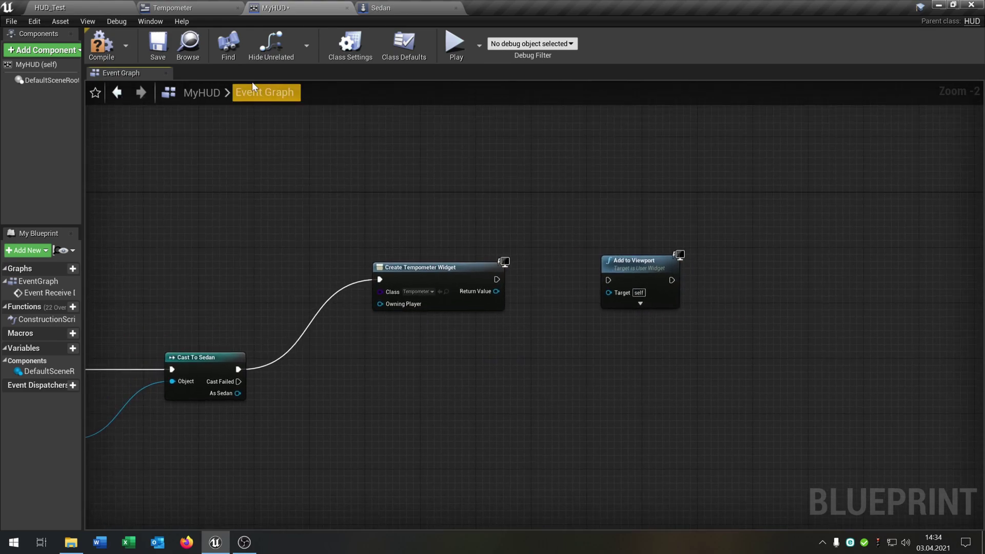
- Rename the Tempometer needle image Image_3 to Pointer, then reposition Add to Viewport in MyHUD
{"action": "left_click", "coordinate": [178, 9]}
{"action": "left_click", "coordinate": [68, 362]}
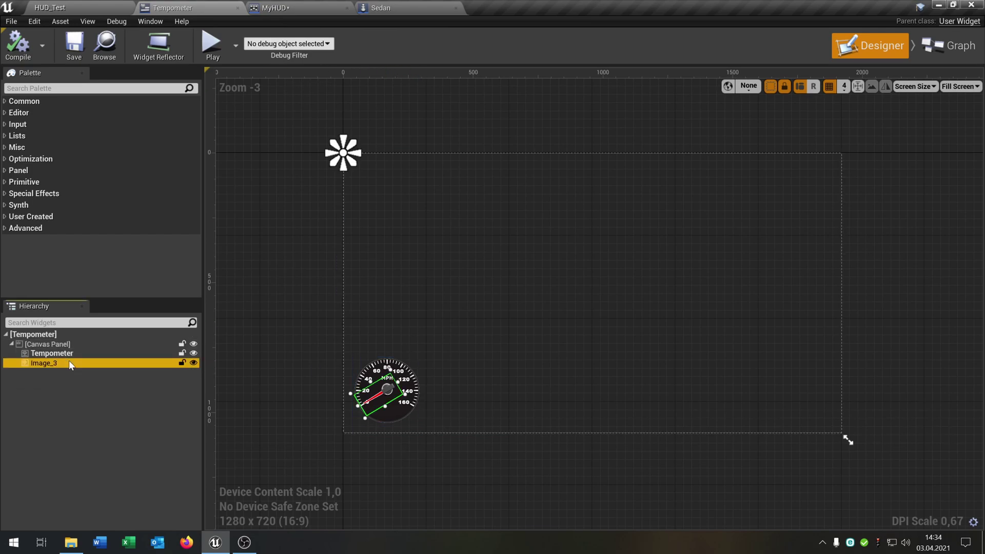
{"action": "left_click", "coordinate": [150, 21]}
{"action": "left_click", "coordinate": [167, 55]}
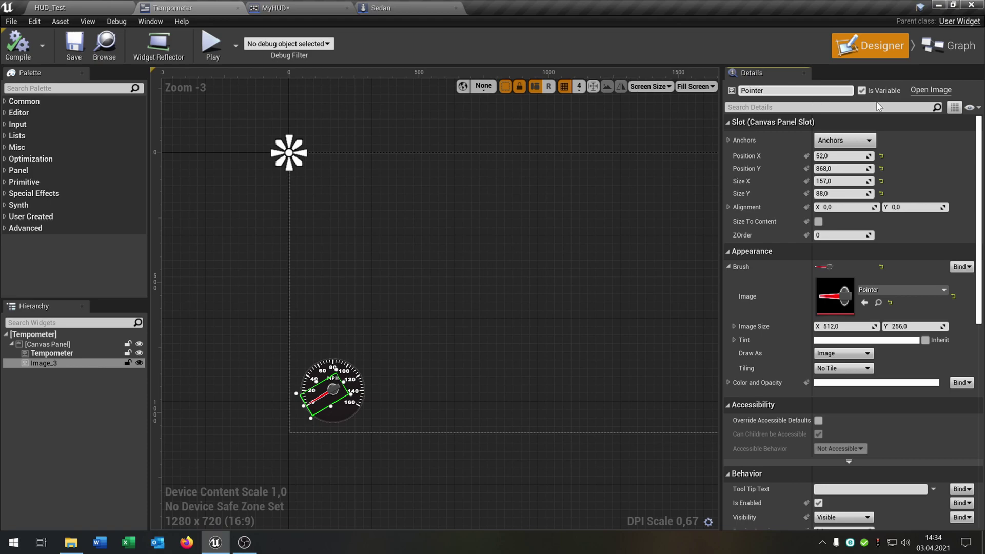
{"action": "left_click", "coordinate": [554, 359]}
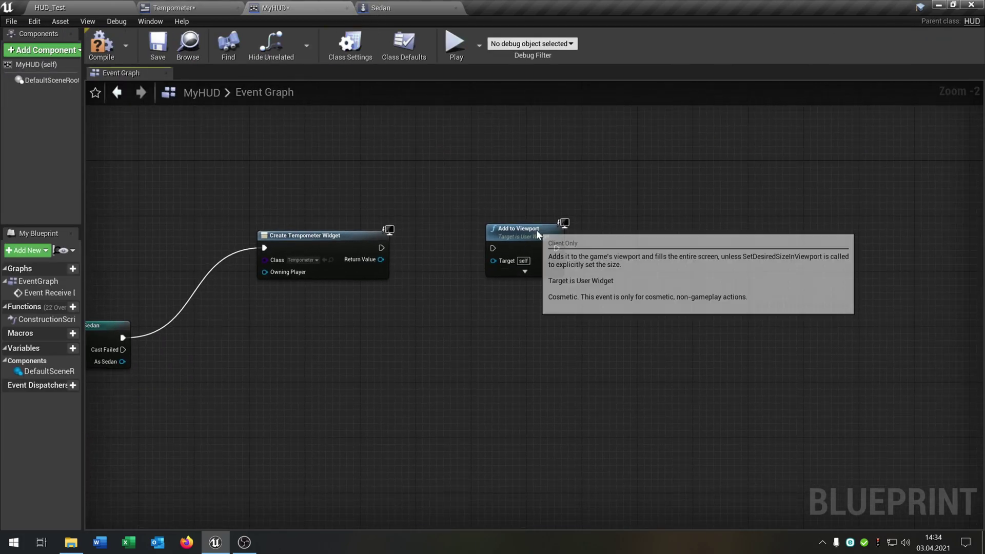
{"action": "left_click_drag", "start_coordinate": [537, 234], "coordinate": [634, 193]}
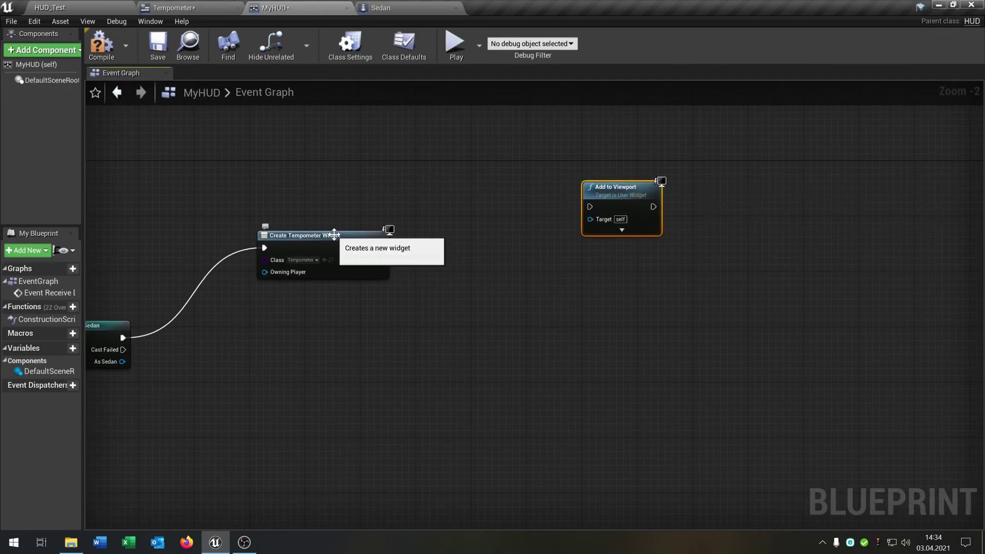
- Add a Get Pointer node from the created Tempometer widget's Return Value
{"action": "left_click_drag", "start_coordinate": [381, 259], "coordinate": [457, 316]}
{"action": "type", "text": "get"}
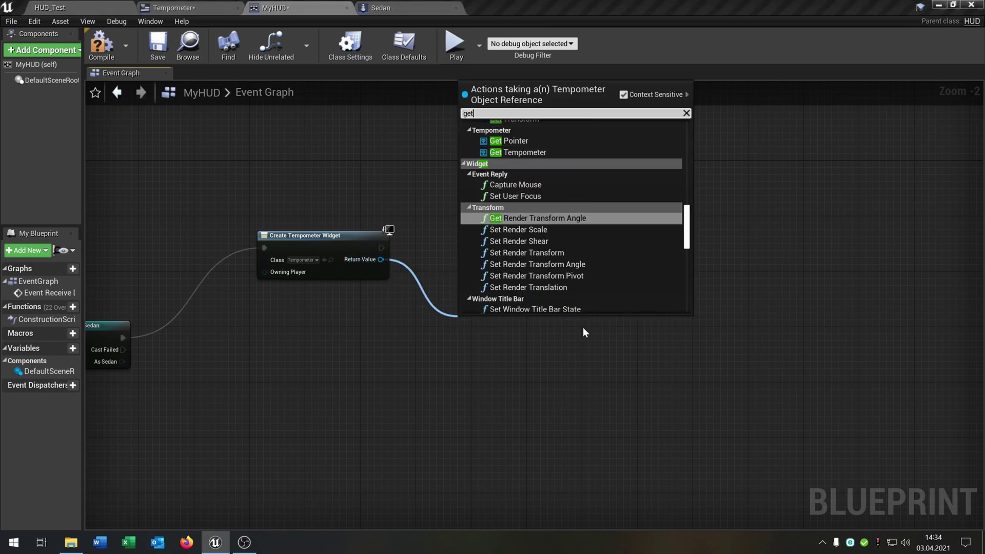
{"action": "left_click", "coordinate": [549, 141]}
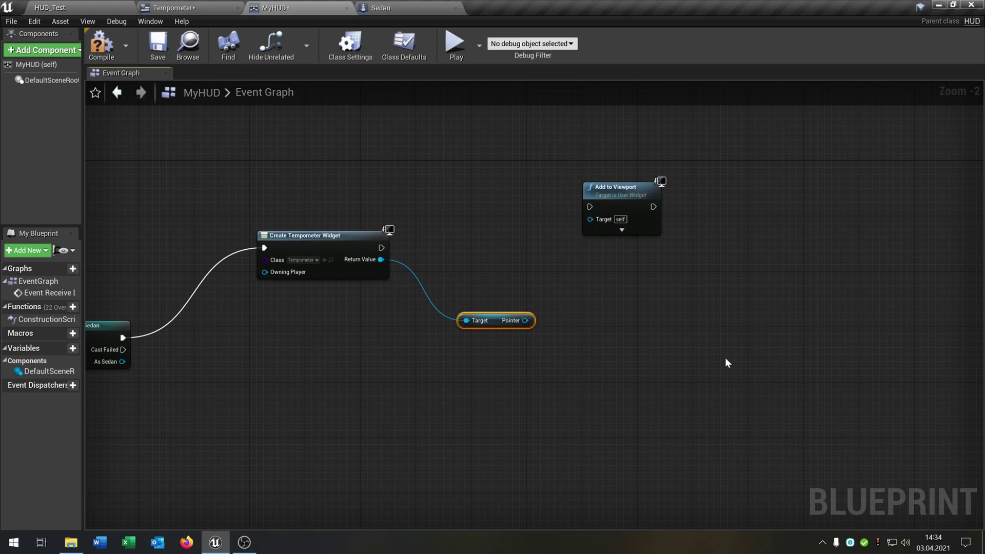
{"action": "right_click_drag", "start_coordinate": [480, 325], "coordinate": [437, 340]}
{"action": "left_click_drag", "start_coordinate": [450, 339], "coordinate": [456, 304]}
{"action": "right_click_drag", "start_coordinate": [635, 355], "coordinate": [518, 351]}
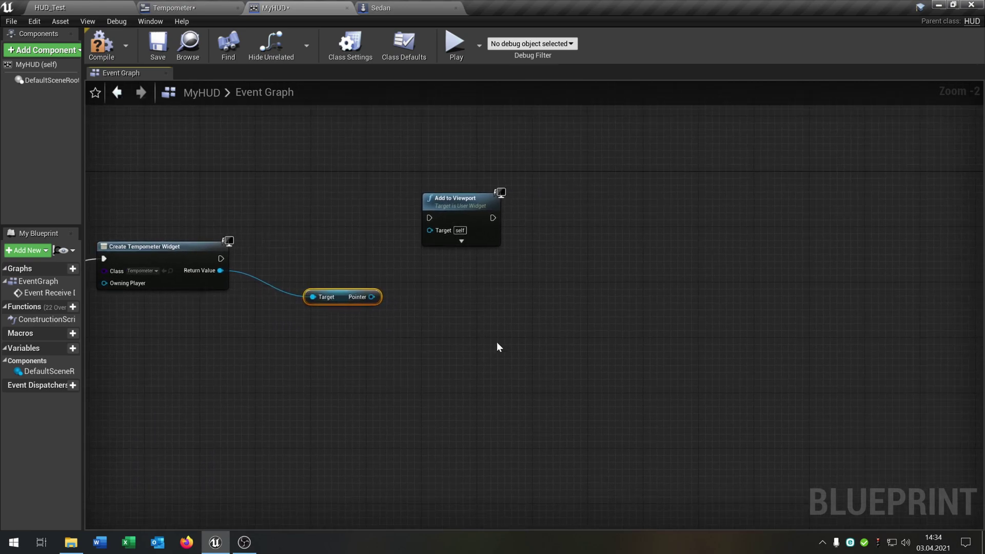
- Add a Set Render Transform Angle node targeting Pointer
{"action": "left_click_drag", "start_coordinate": [372, 297], "coordinate": [555, 321]}
{"action": "type", "text": "set rende"}
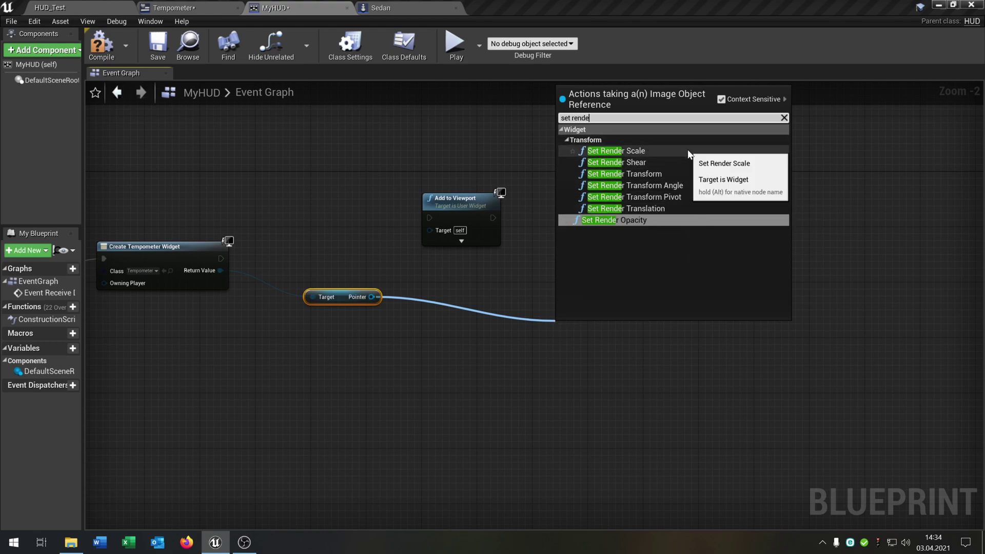
{"action": "left_click", "coordinate": [693, 185]}
{"action": "left_click_drag", "start_coordinate": [598, 330], "coordinate": [612, 249]}
{"action": "right_click_drag", "start_coordinate": [513, 395], "coordinate": [532, 423]}
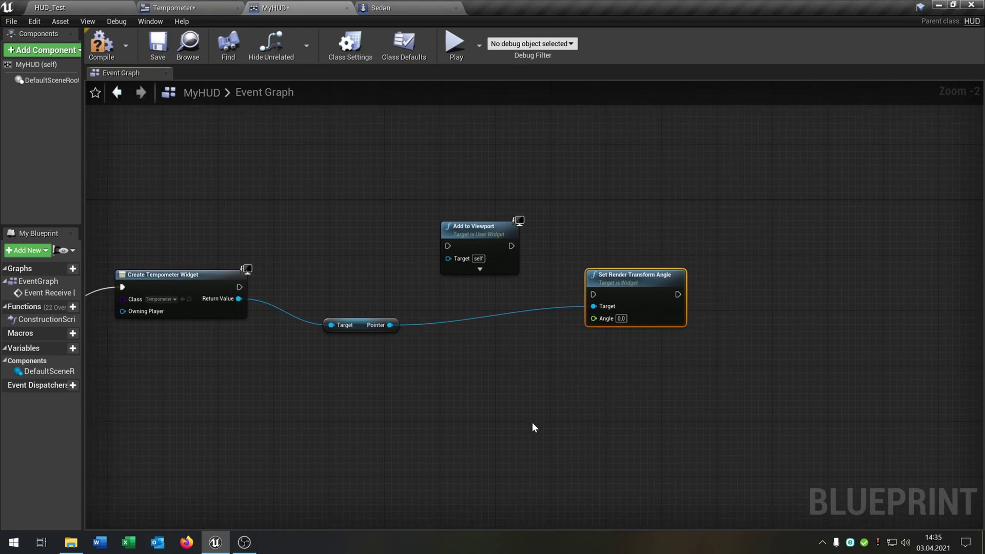
{"action": "right_click_drag", "start_coordinate": [469, 315], "coordinate": [545, 352]}
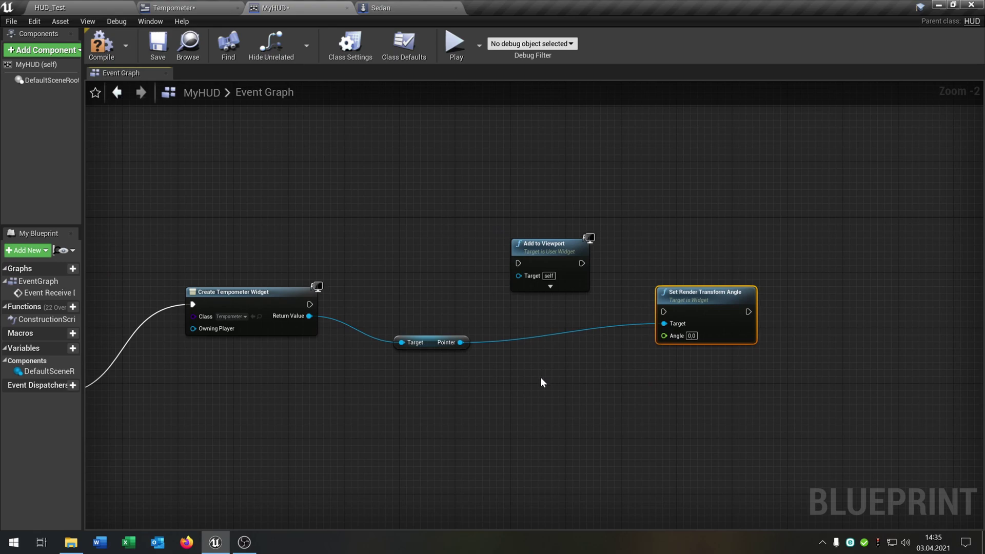
- Move Add to Viewport aside and run the angle setter after Create Tempometer Widget
{"action": "left_click_drag", "start_coordinate": [567, 250], "coordinate": [920, 305]}
{"action": "right_click_drag", "start_coordinate": [576, 452], "coordinate": [553, 413]}
{"action": "left_click_drag", "start_coordinate": [284, 265], "coordinate": [641, 275]}
{"action": "right_click_drag", "start_coordinate": [451, 378], "coordinate": [565, 324]}
{"action": "right_click_drag", "start_coordinate": [179, 346], "coordinate": [274, 332]}
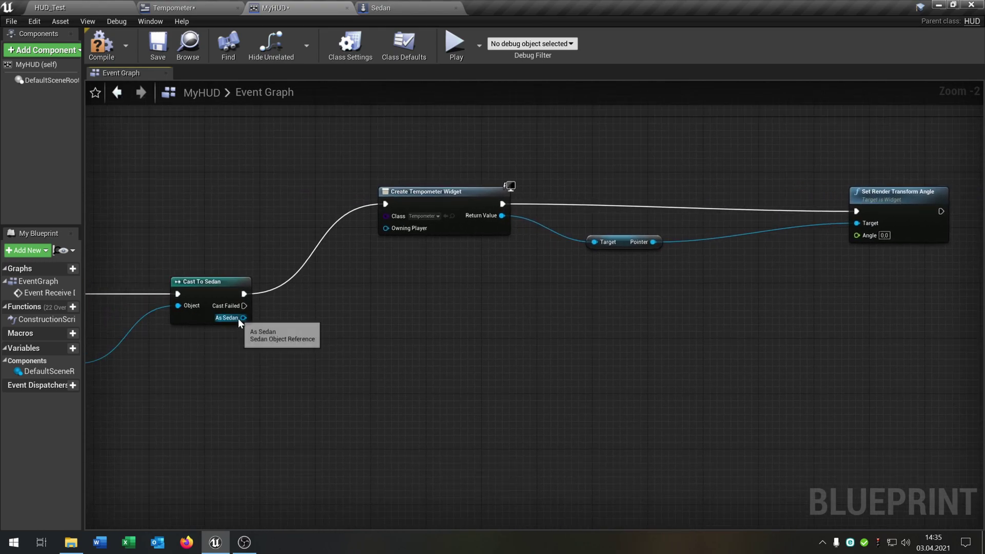
- Get Speed Display String from the As Sedan reference
{"action": "left_click_drag", "start_coordinate": [243, 317], "coordinate": [436, 352]}
{"action": "type", "text": "get spee"}
{"action": "type", "text": "d string"}
{"action": "key", "text": "Return"}
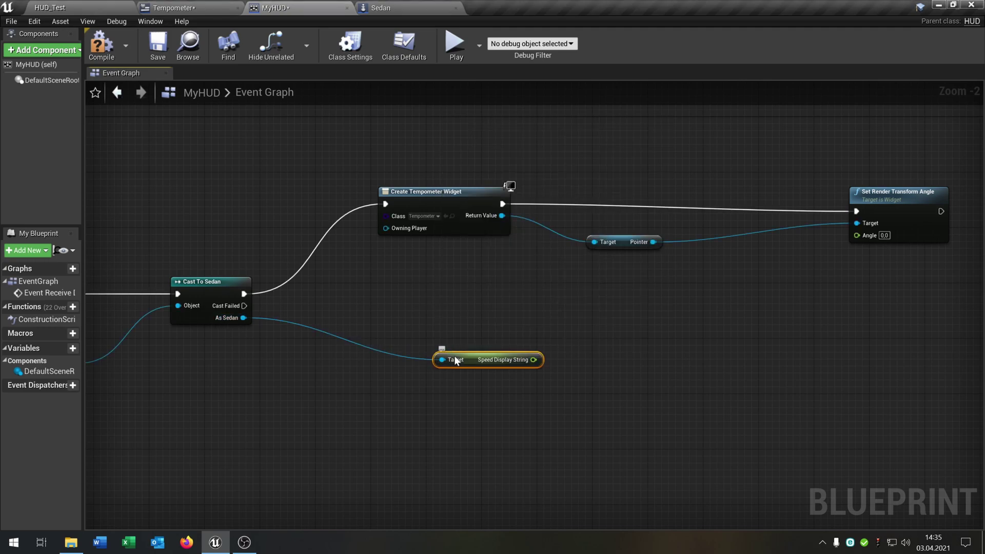
{"action": "left_click_drag", "start_coordinate": [468, 360], "coordinate": [426, 318]}
{"action": "right_click_drag", "start_coordinate": [600, 347], "coordinate": [387, 378]}
- Multiply Speed Display String by 1.5 with a float*float node
{"action": "left_click_drag", "start_coordinate": [287, 347], "coordinate": [405, 356]}
{"action": "type", "text": "floa"}
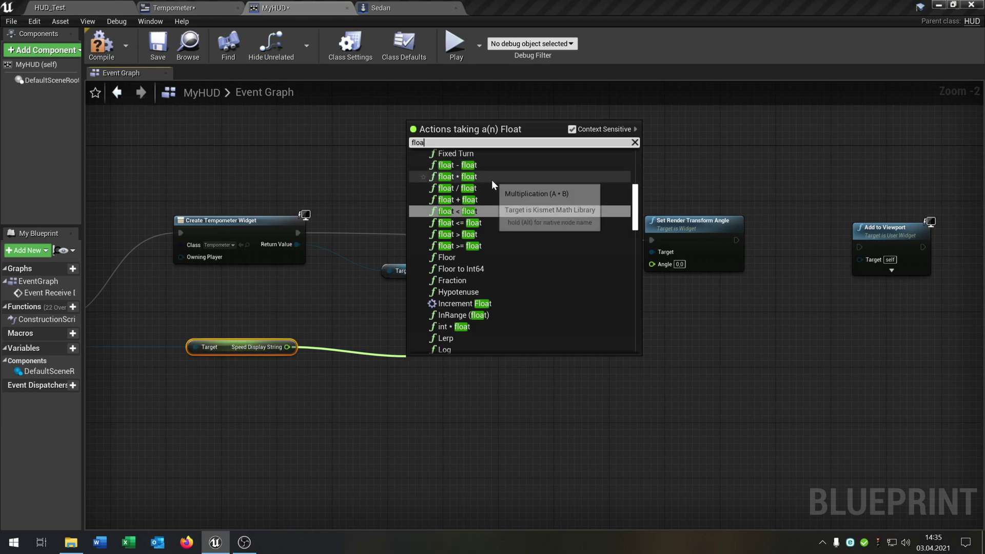
{"action": "left_click", "coordinate": [492, 177]}
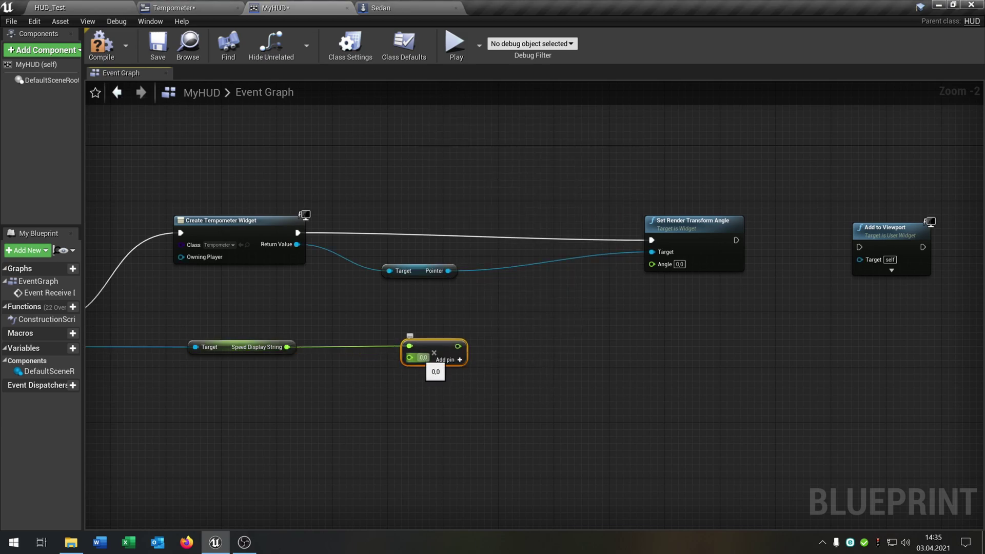
{"action": "type", "text": "1,5"}
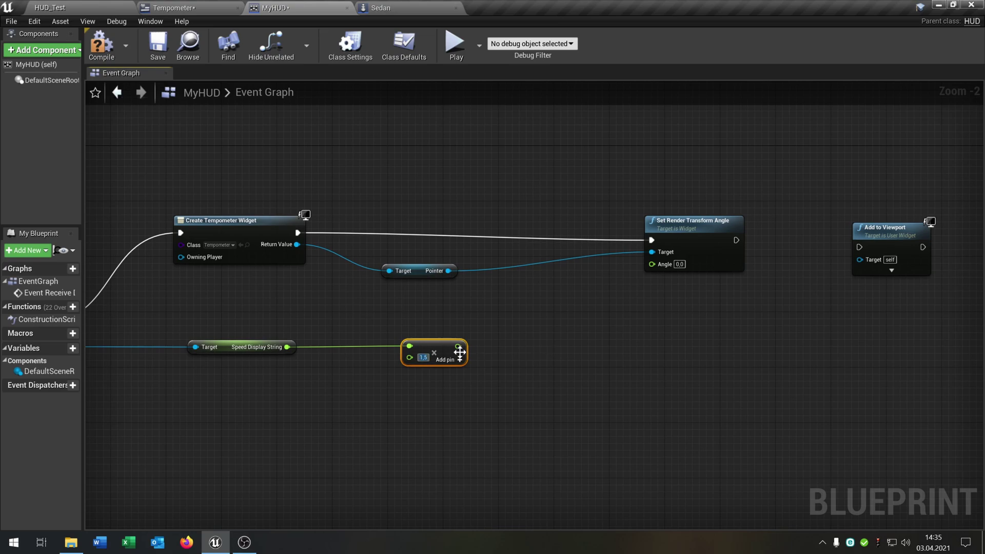
- Subtract 31 from the multiplied speed and feed the result into Pointer's Angle
{"action": "left_click_drag", "start_coordinate": [458, 346], "coordinate": [526, 332]}
{"action": "type", "text": "angle"}
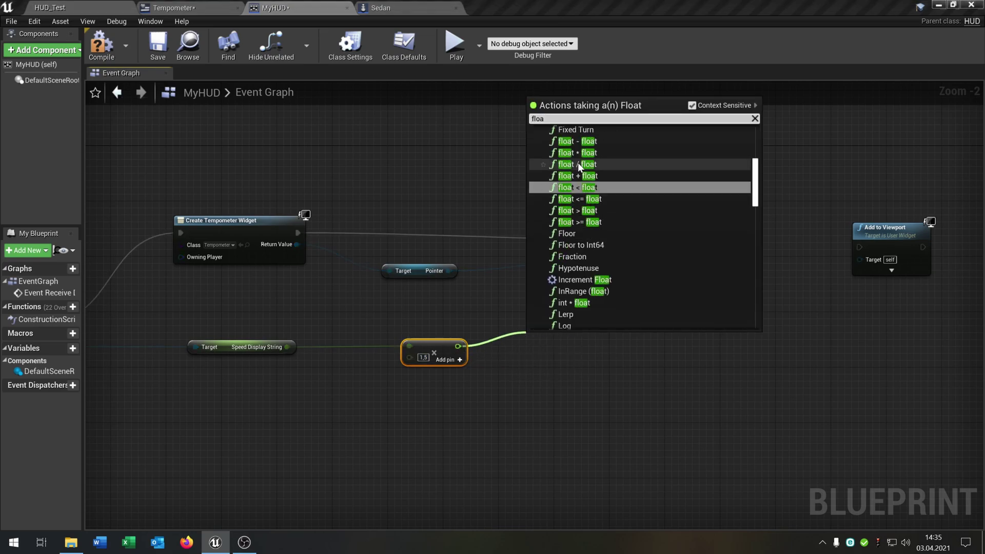
{"action": "left_click", "coordinate": [596, 143]}
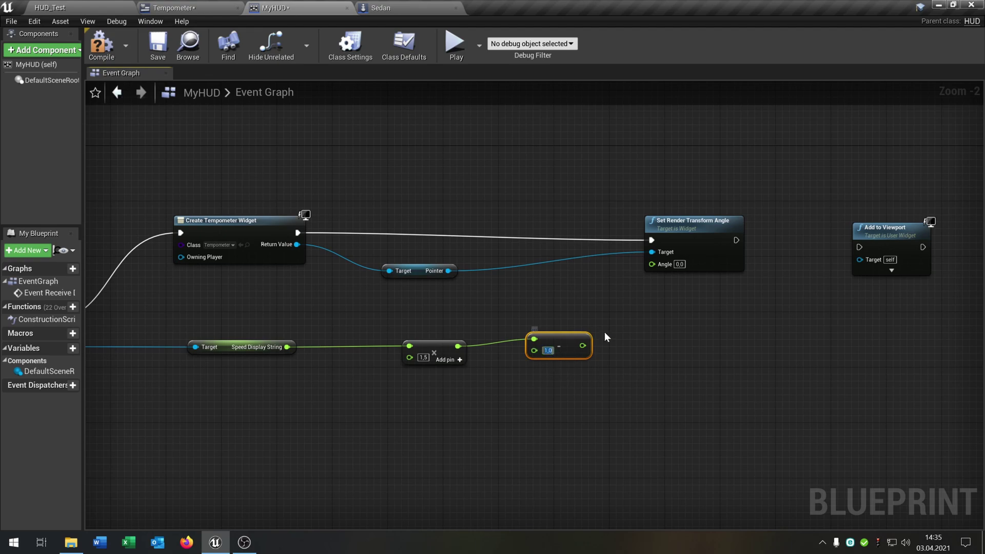
{"action": "key", "text": "BackSpace"}
{"action": "type", "text": "31"}
{"action": "right_click_drag", "start_coordinate": [604, 332], "coordinate": [550, 335]}
{"action": "left_click_drag", "start_coordinate": [517, 362], "coordinate": [598, 283]}
{"action": "right_click_drag", "start_coordinate": [694, 398], "coordinate": [639, 426]}
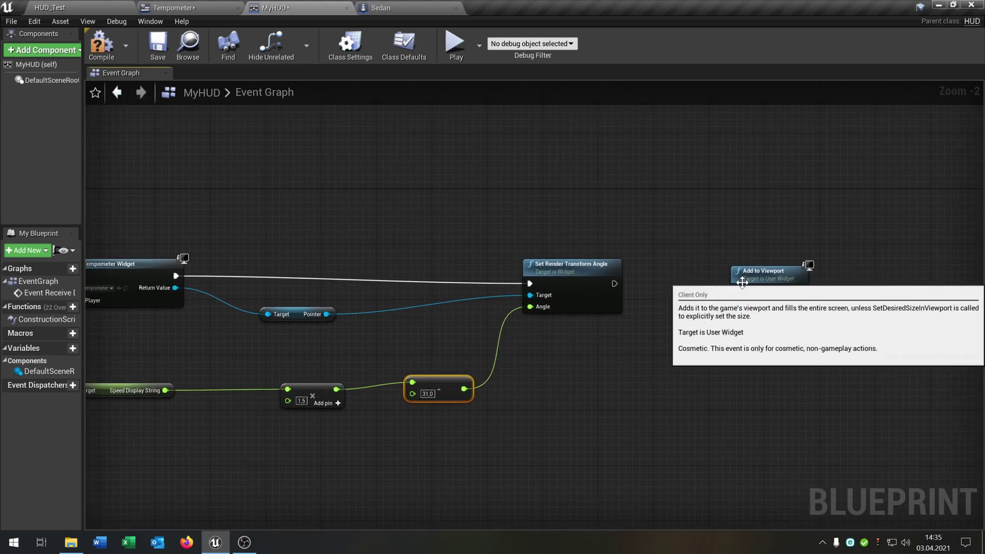
- Run Add to Viewport after the angle setter, targeting the created Tempometer widget
{"action": "left_click_drag", "start_coordinate": [613, 283], "coordinate": [753, 291]}
{"action": "right_click_drag", "start_coordinate": [559, 367], "coordinate": [660, 352]}
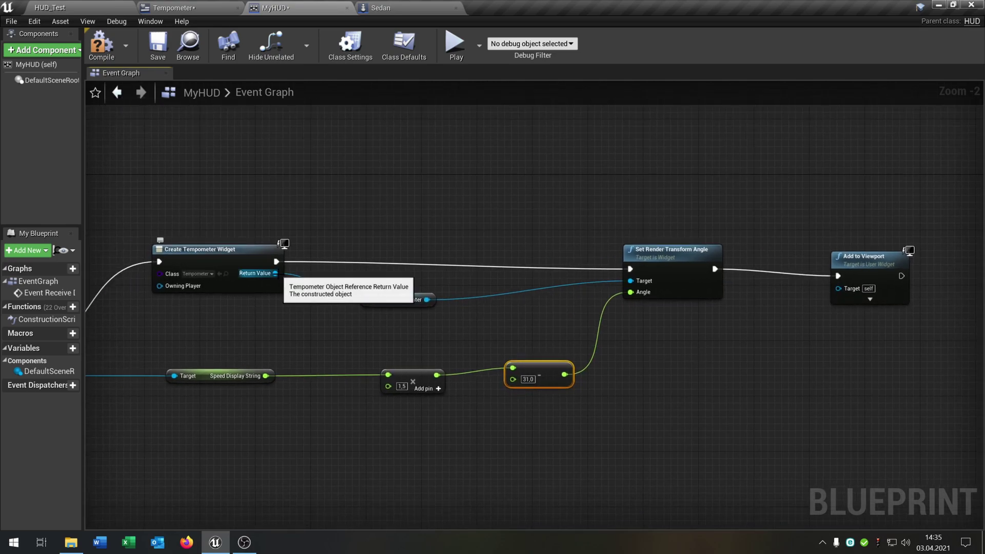
{"action": "left_click_drag", "start_coordinate": [284, 274], "coordinate": [839, 288]}
{"action": "right_click_drag", "start_coordinate": [731, 390], "coordinate": [824, 375]}
{"action": "scroll", "coordinate": [824, 375], "scroll_direction": "down", "scroll_amount": 2}
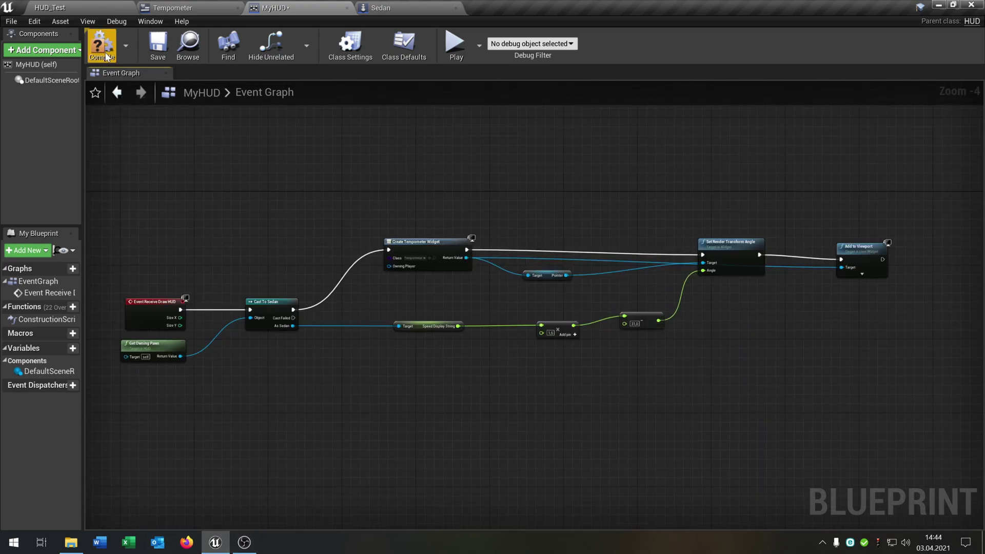
- Compile and save MyHUD, then play HUD_Test and drive forward to watch the speed needle
{"action": "left_click", "coordinate": [105, 51]}
{"action": "left_click", "coordinate": [158, 46]}
{"action": "left_click", "coordinate": [110, 7]}
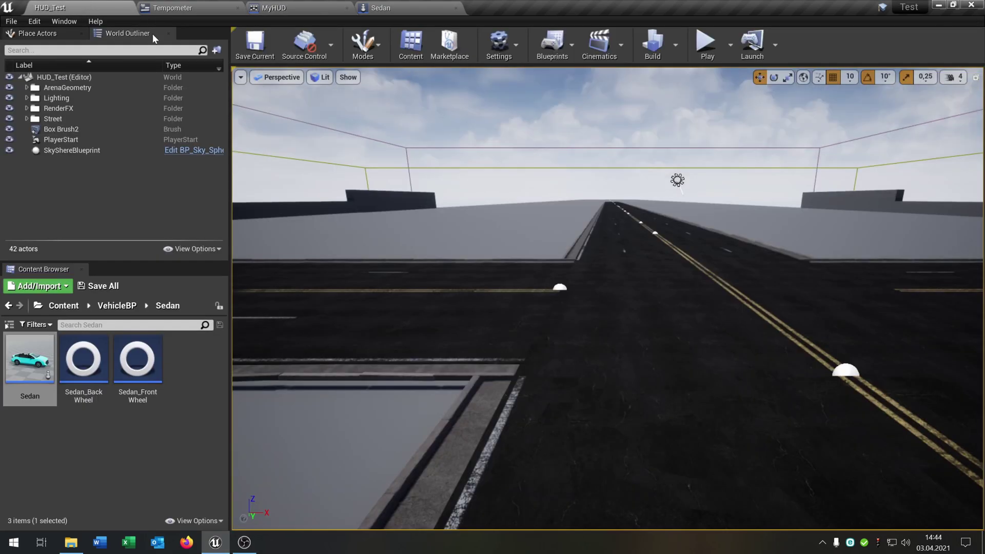
{"action": "left_click", "coordinate": [701, 52]}
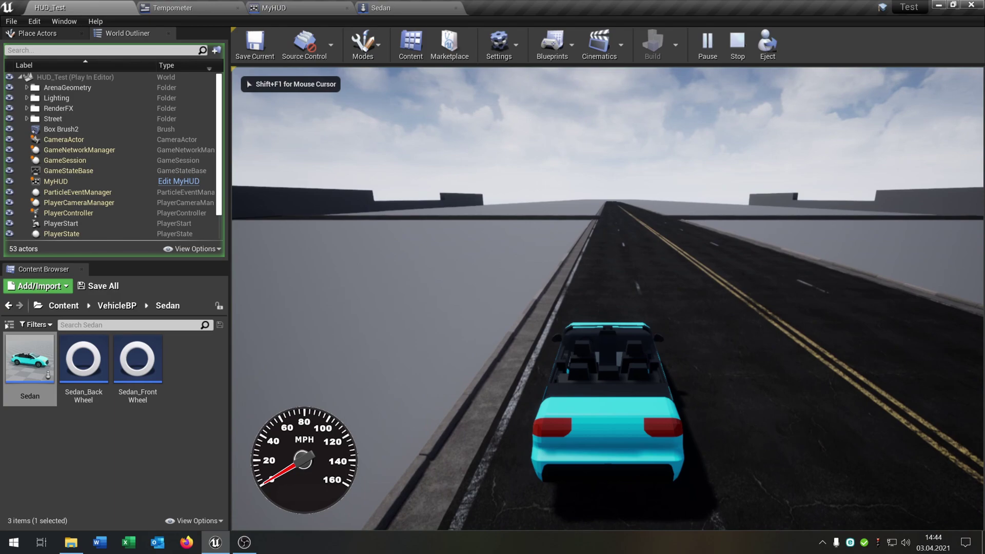
{"action": "key", "text": "w"}
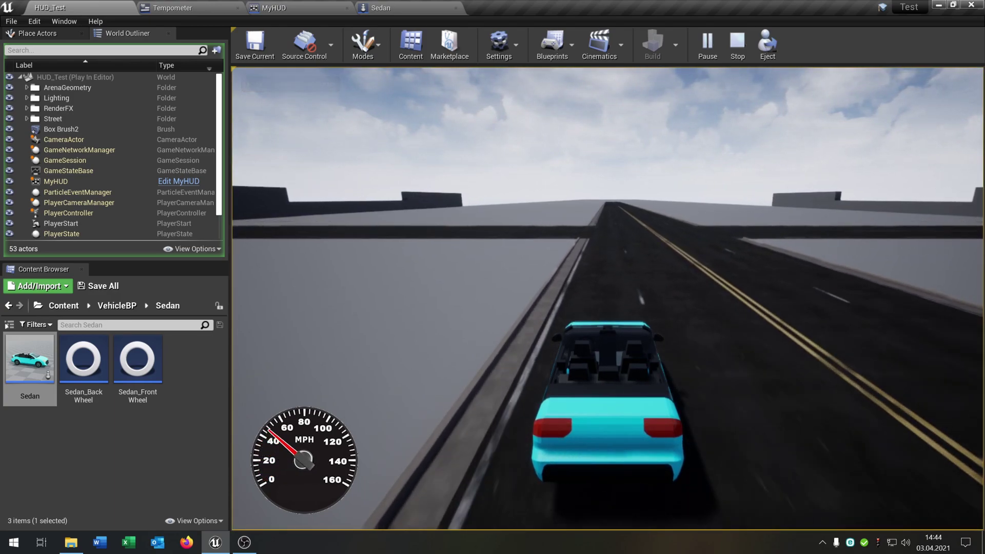
{"action": "key", "text": "Escape"}
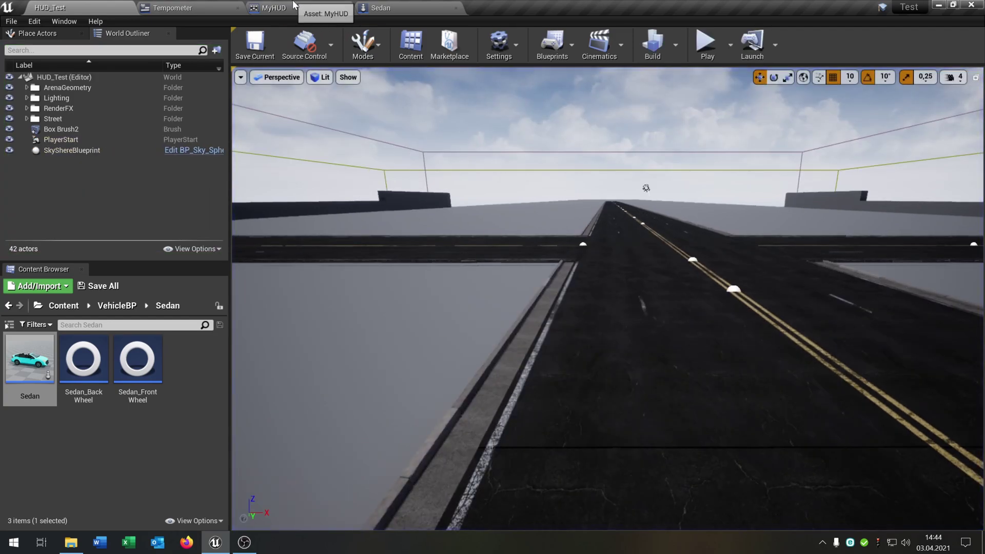
{"action": "left_click", "coordinate": [294, 6]}
{"action": "left_click", "coordinate": [202, 7]}
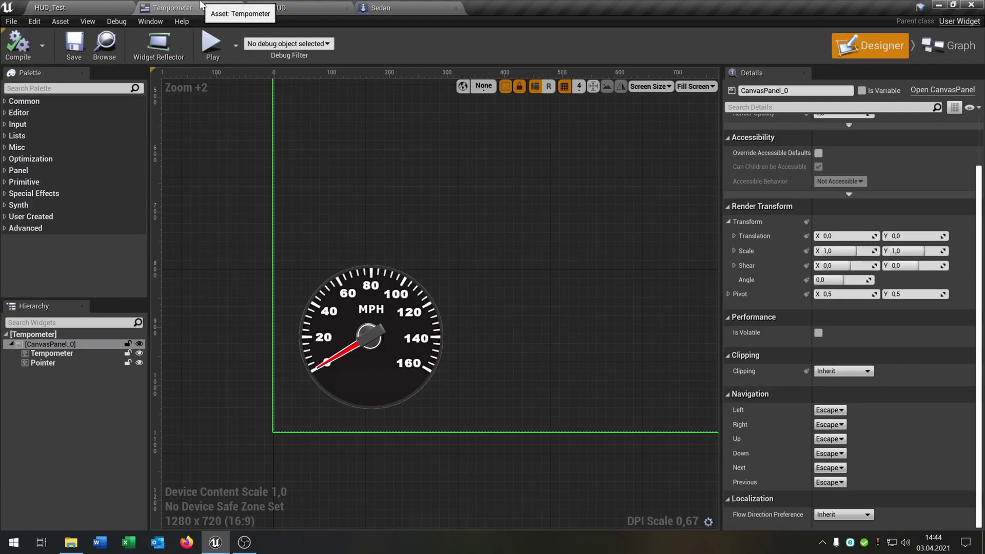
{"action": "left_click", "coordinate": [376, 340]}
{"action": "scroll", "coordinate": [953, 377], "scroll_direction": "down", "scroll_amount": 8}
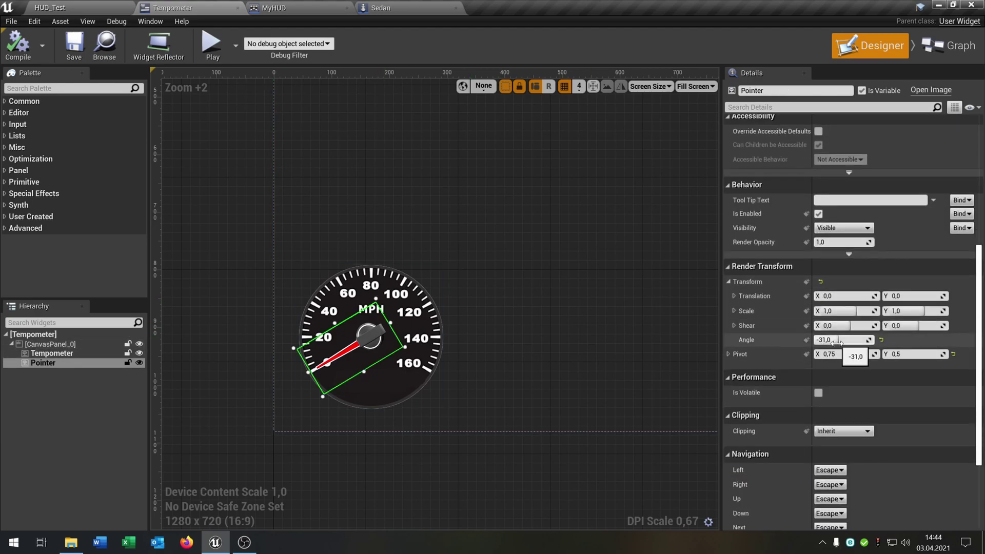
{"action": "mouse_move", "coordinate": [827, 341]}
{"action": "left_mouse_down"}
{"action": "mouse_move", "coordinate": [851, 340]}
{"action": "mouse_move", "coordinate": [835, 340]}
{"action": "left_mouse_up"}
{"action": "left_click", "coordinate": [837, 340]}
{"action": "type", "text": "209"}
{"action": "key", "text": "Return"}
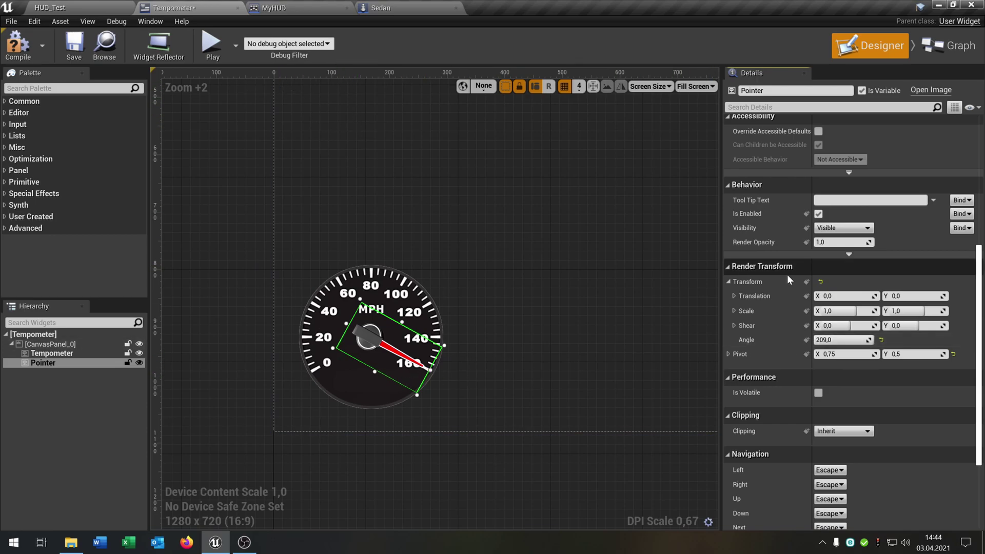
{"action": "left_click", "coordinate": [268, 4]}
{"action": "scroll", "coordinate": [567, 358], "scroll_direction": "up", "scroll_amount": 5}
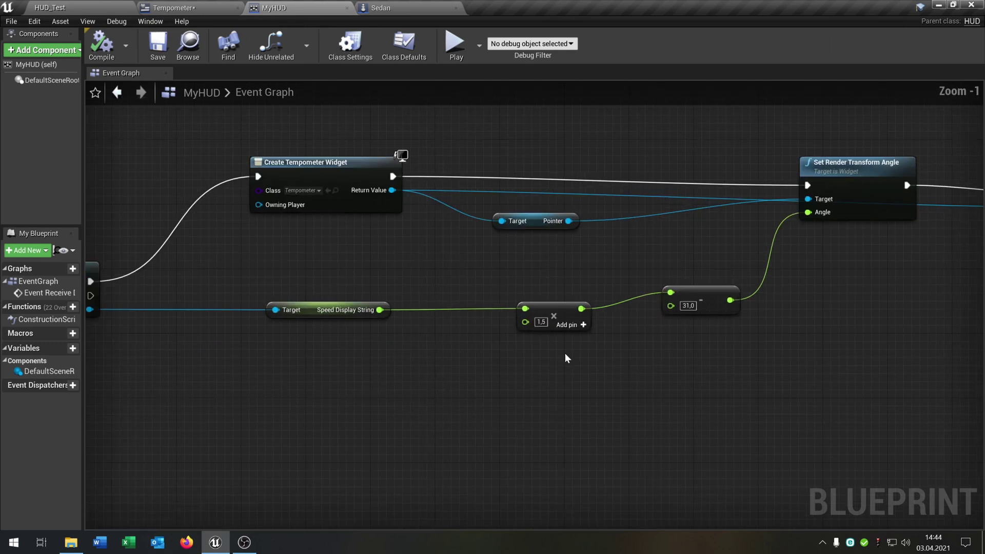
{"action": "left_click", "coordinate": [195, 8]}
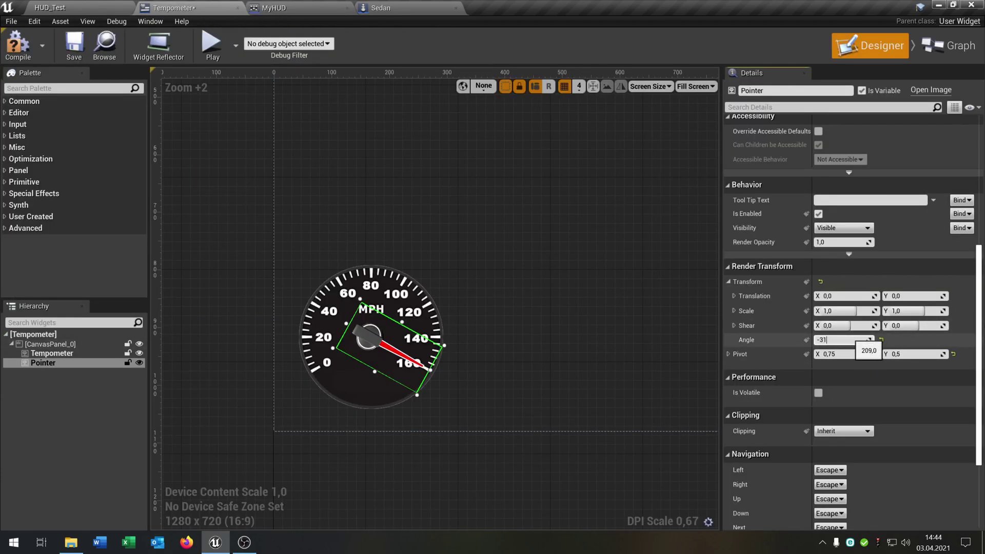
{"action": "type", "text": "-31"}
{"action": "key", "text": "Return"}
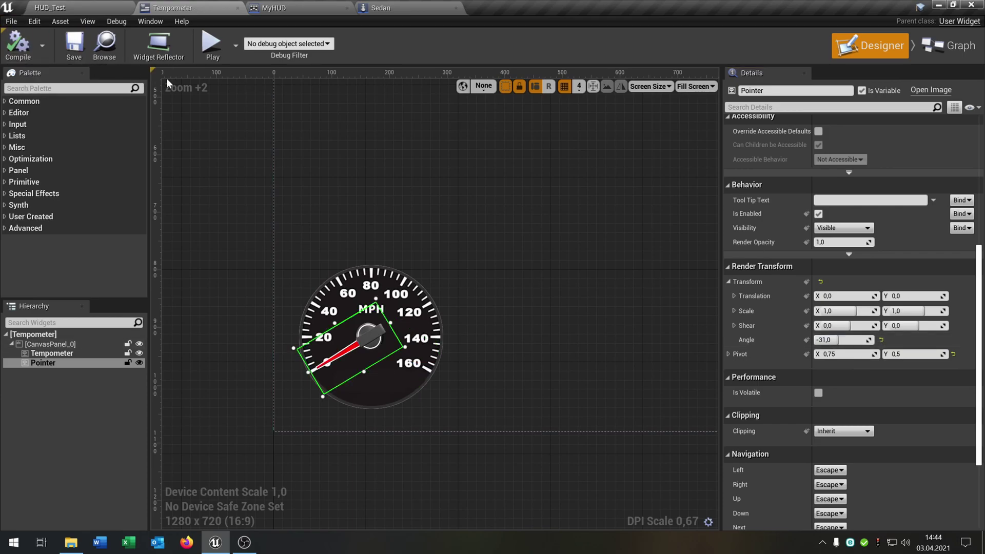
{"action": "left_click", "coordinate": [279, 9]}
{"action": "scroll", "coordinate": [427, 282], "scroll_direction": "down", "scroll_amount": 2}
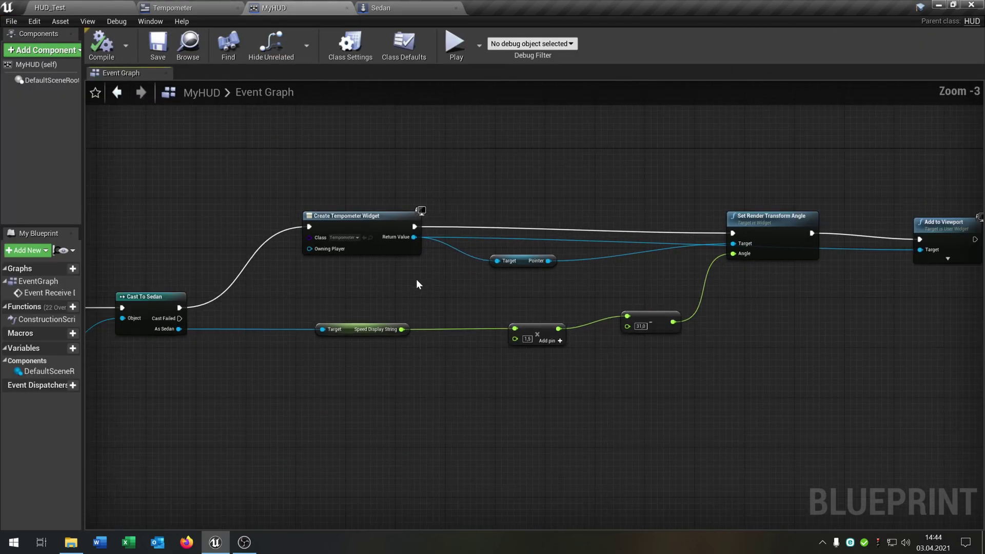
{"action": "scroll", "coordinate": [322, 156], "scroll_direction": "down", "scroll_amount": 1}
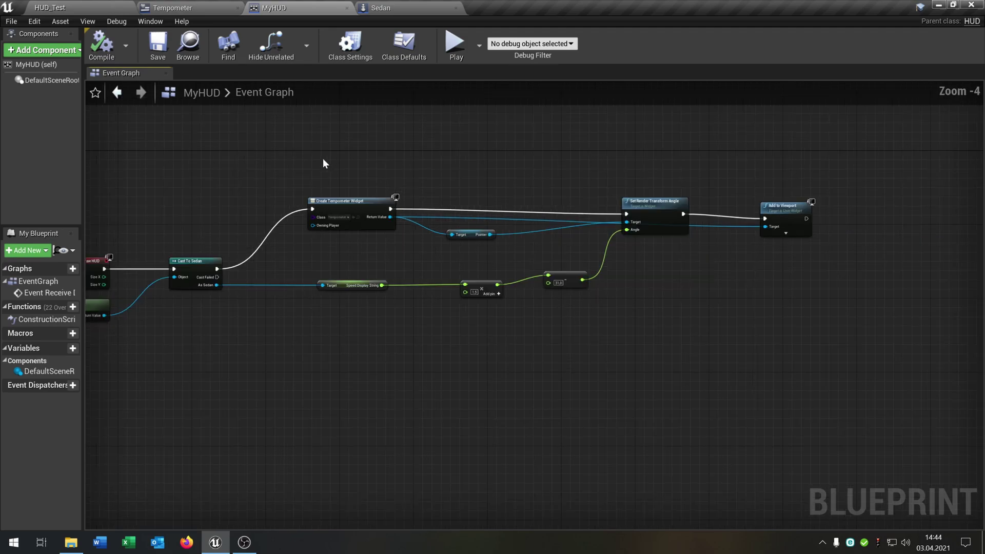
{"action": "right_click_drag", "start_coordinate": [239, 240], "coordinate": [260, 291]}
{"action": "left_click", "coordinate": [49, 7]}
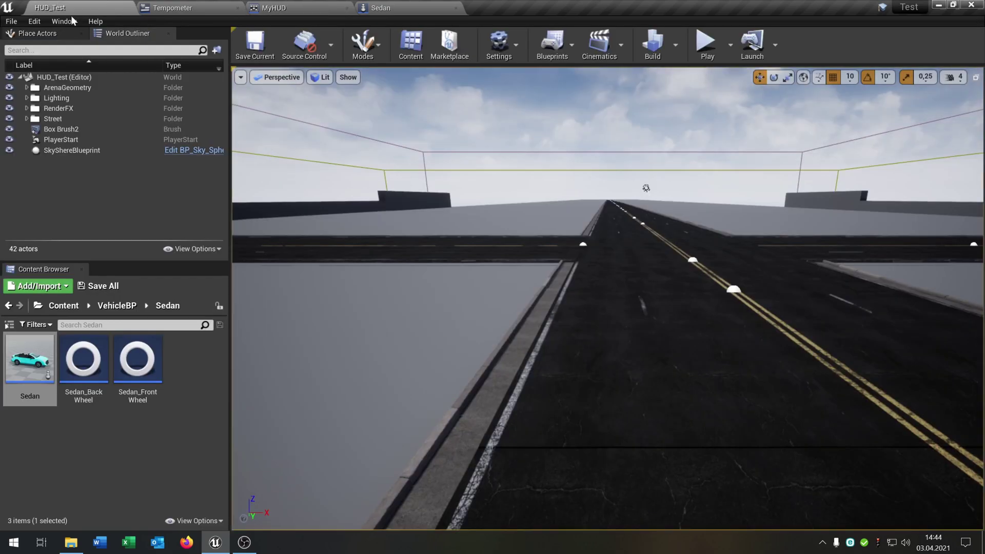
{"action": "left_click", "coordinate": [705, 46]}
{"action": "key", "text": "w"}
{"action": "key", "text": "Escape"}
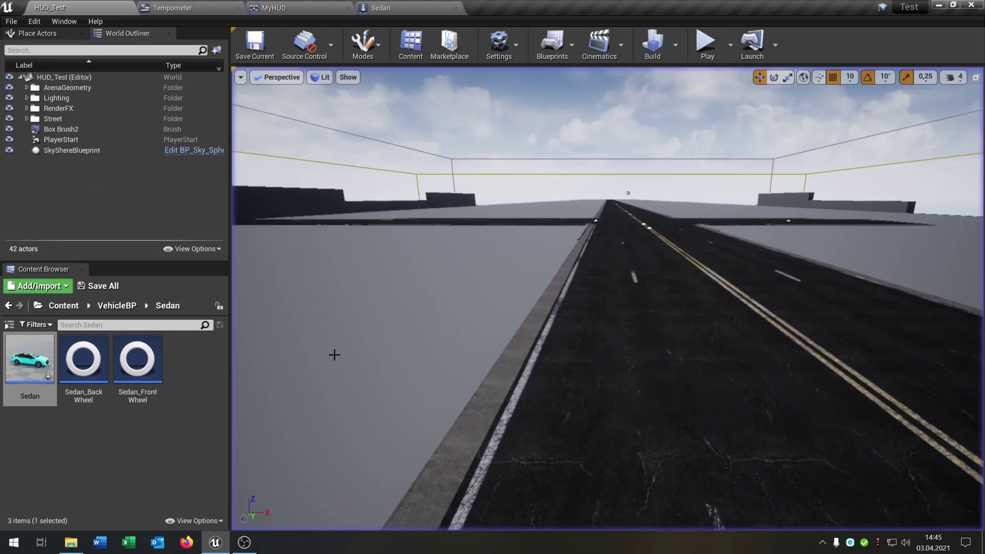
- Place a Text block from the Palette onto the Tempometer speedometer dial
{"action": "left_click", "coordinate": [190, 8]}
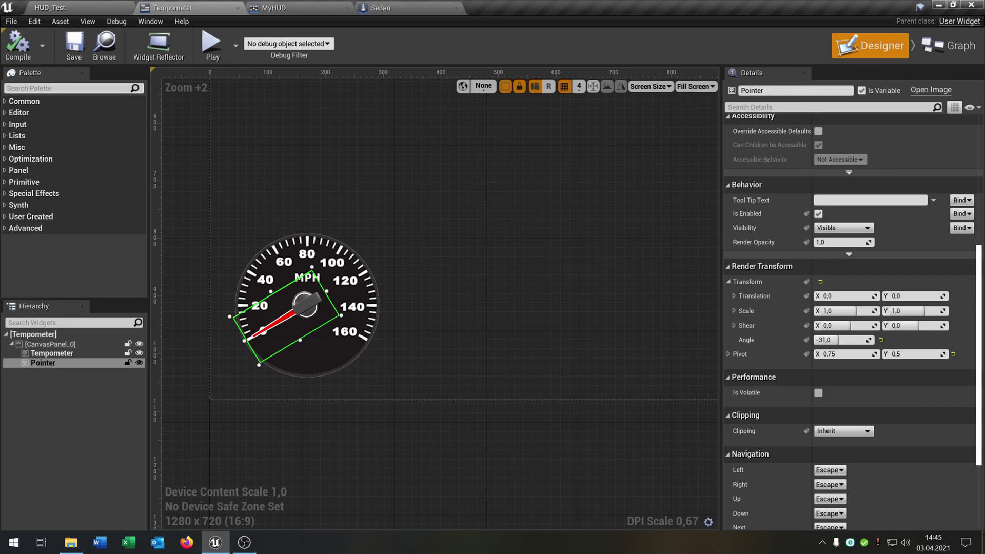
{"action": "type", "text": "text"}
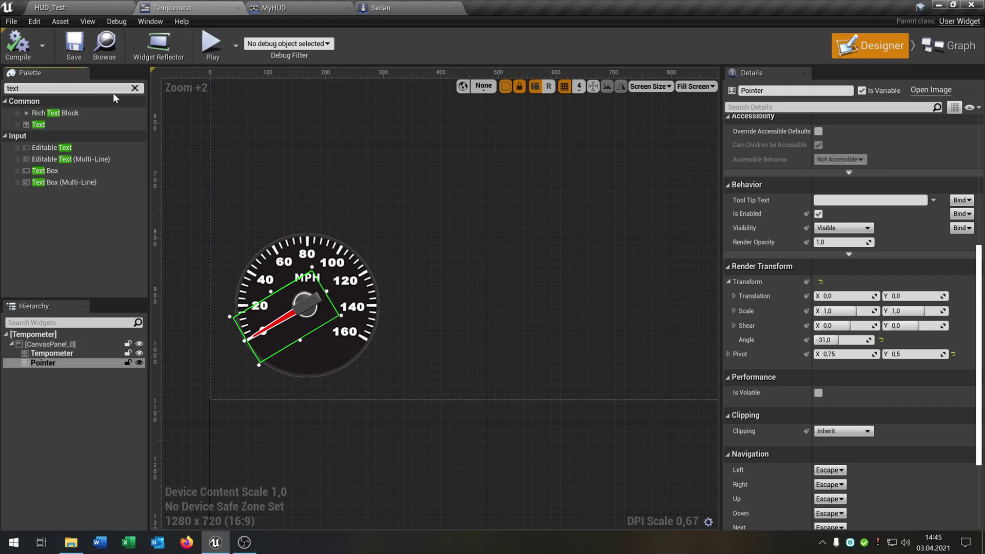
{"action": "left_click", "coordinate": [93, 125]}
{"action": "left_click_drag", "start_coordinate": [80, 122], "coordinate": [349, 359]}
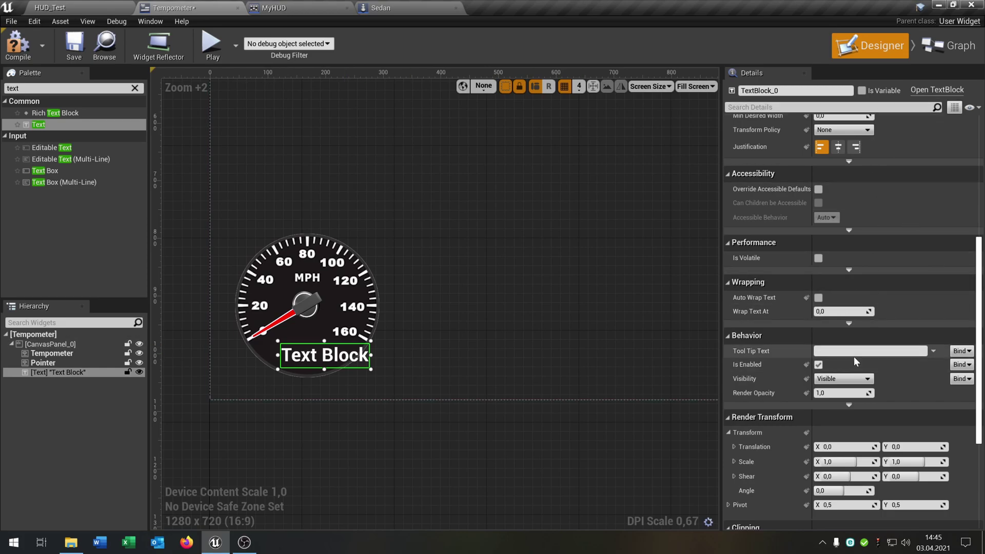
- Empty the text block's placeholder wording, narrow it, and centre-justify it
{"action": "scroll", "coordinate": [854, 356], "scroll_direction": "up", "scroll_amount": 3}
{"action": "scroll", "coordinate": [860, 338], "scroll_direction": "up", "scroll_amount": 5}
{"action": "left_click_drag", "start_coordinate": [862, 267], "coordinate": [697, 251]}
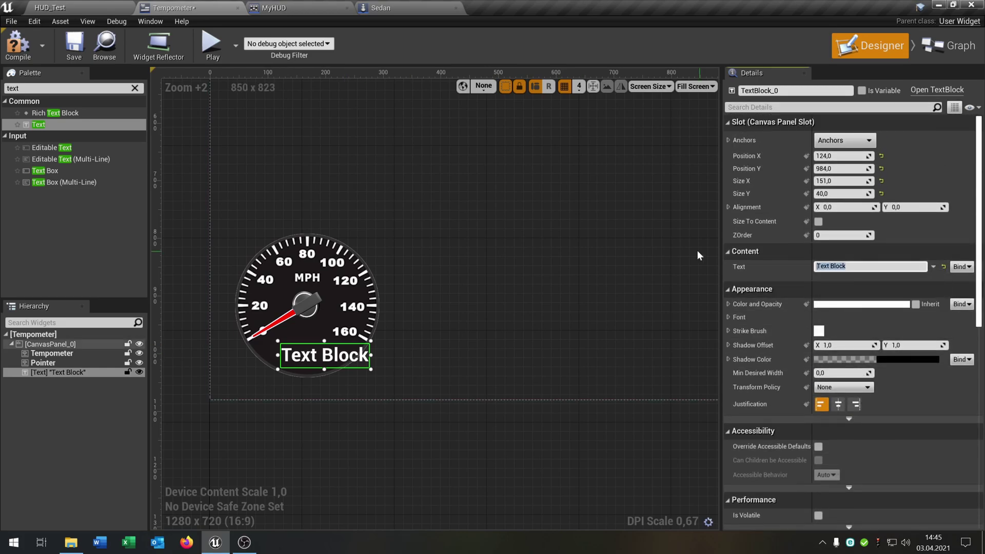
{"action": "key", "text": "BackSpace"}
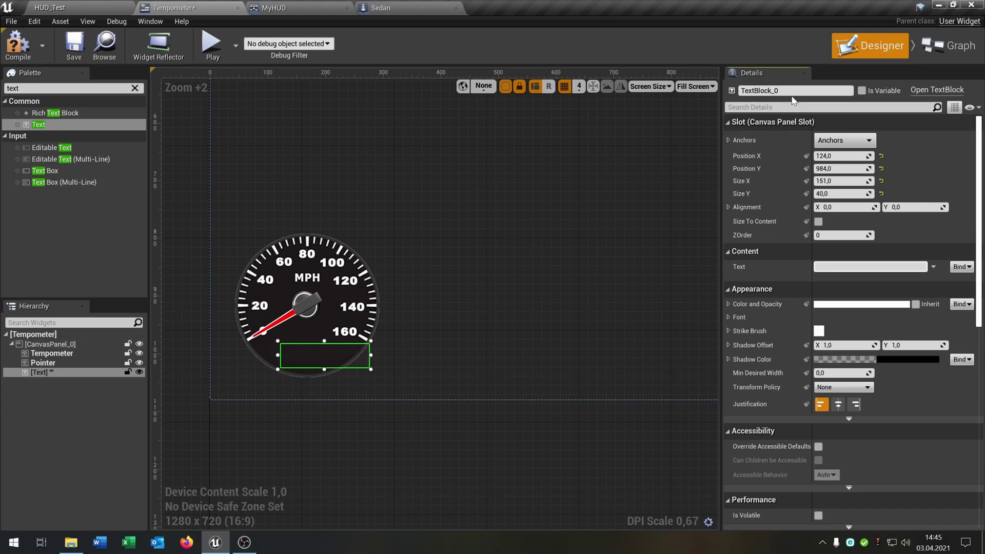
{"action": "left_click_drag", "start_coordinate": [372, 356], "coordinate": [308, 352]}
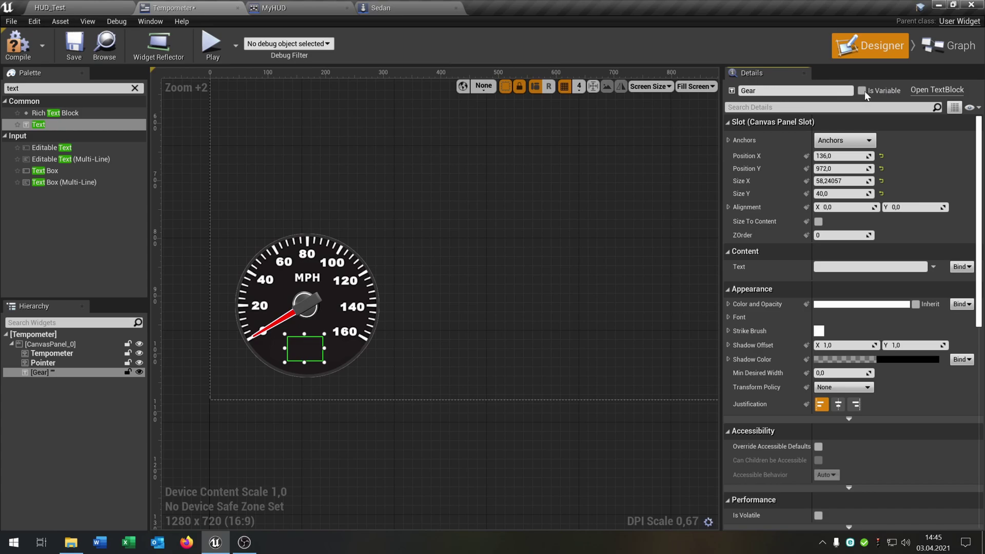
{"action": "left_click", "coordinate": [839, 405]}
{"action": "left_click", "coordinate": [134, 89]}
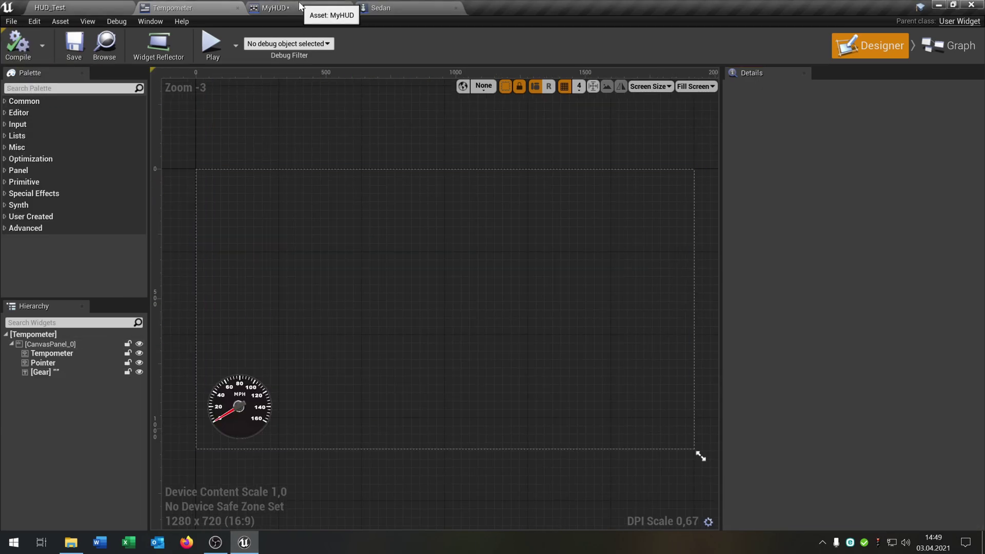
- Add a Get Gear Display String node from the Sedan cast in MyHUD
{"action": "left_click", "coordinate": [305, 6]}
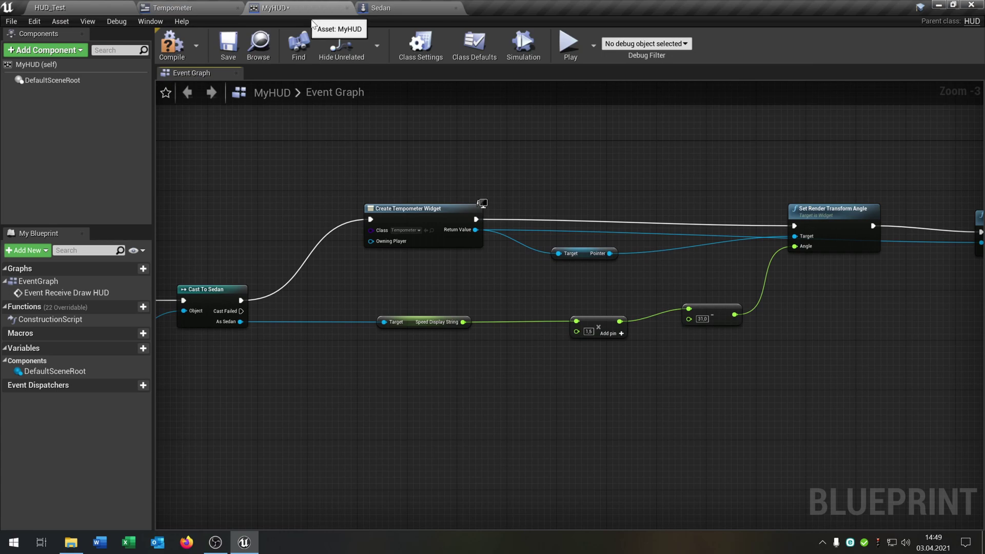
{"action": "right_click_drag", "start_coordinate": [457, 406], "coordinate": [396, 367]}
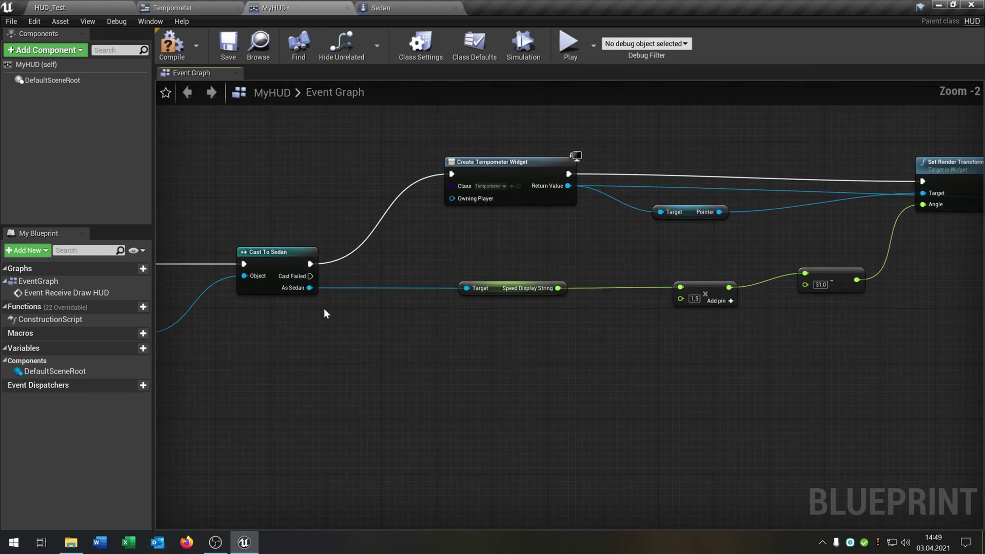
{"action": "left_click_drag", "start_coordinate": [310, 288], "coordinate": [434, 384]}
{"action": "type", "text": "get gear"}
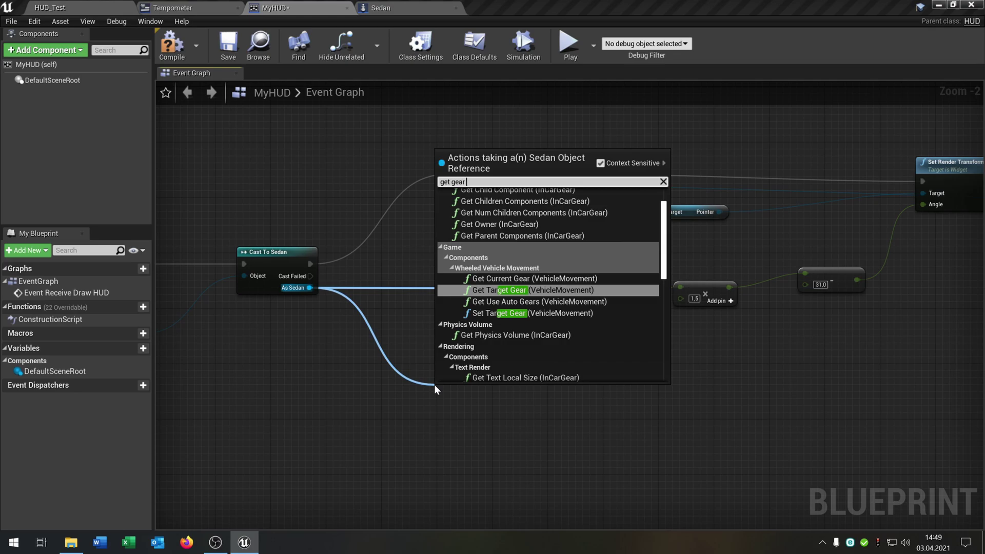
{"action": "type", "text": " str"}
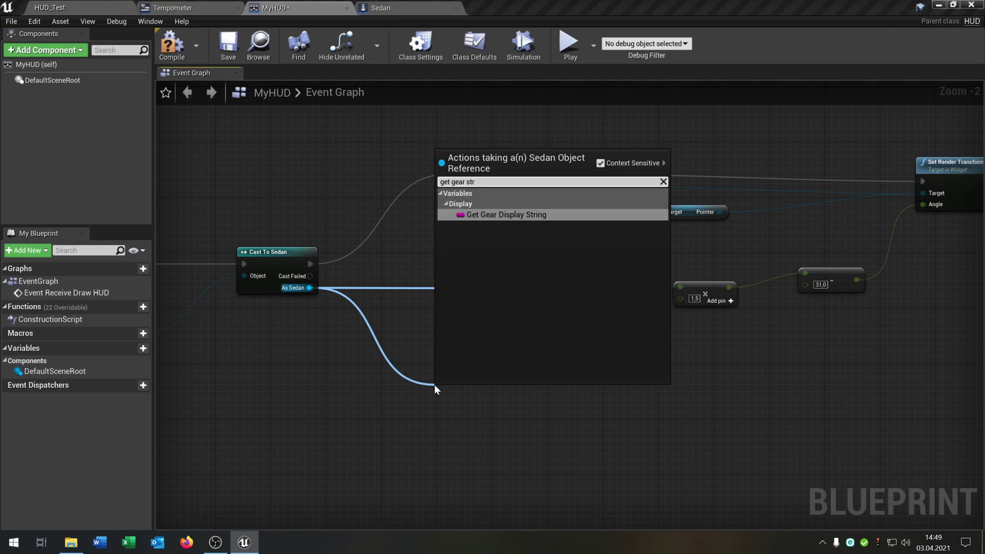
{"action": "key", "text": "Return"}
{"action": "right_click_drag", "start_coordinate": [472, 392], "coordinate": [342, 375]}
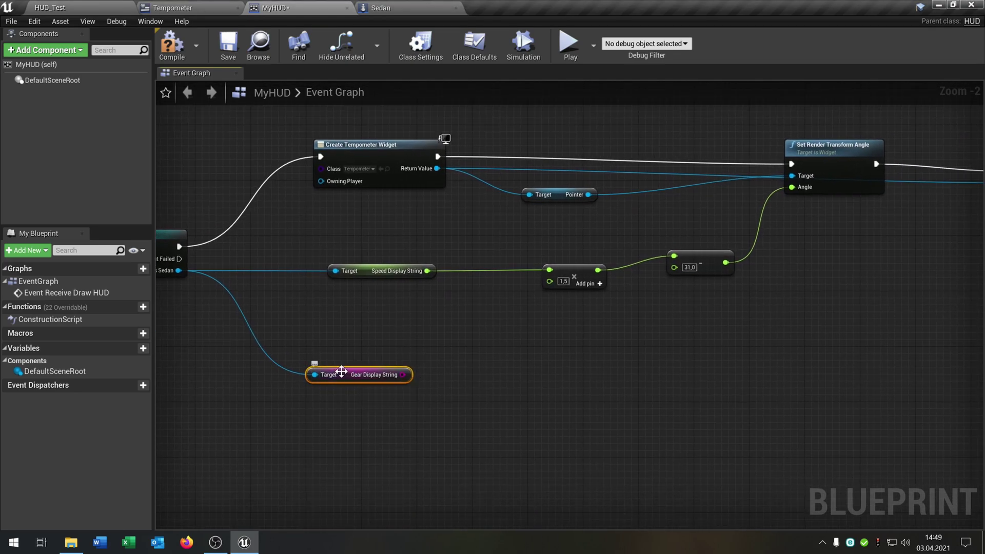
{"action": "left_click_drag", "start_coordinate": [341, 371], "coordinate": [392, 357]}
{"action": "right_click_drag", "start_coordinate": [503, 388], "coordinate": [407, 383]}
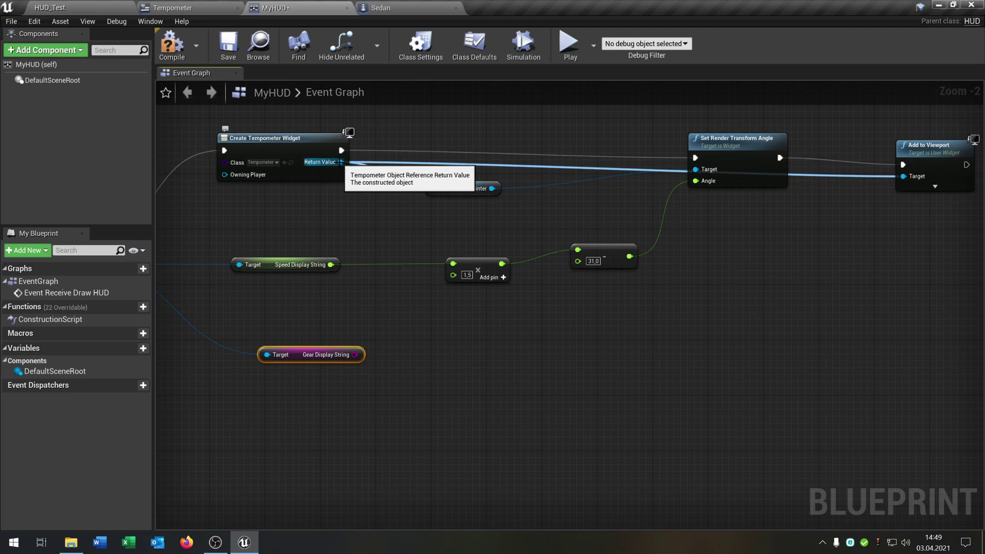
- Add a Gear getter from the created widget and a SetText node targeting it
{"action": "left_click_drag", "start_coordinate": [341, 161], "coordinate": [478, 362]}
{"action": "type", "text": "get"}
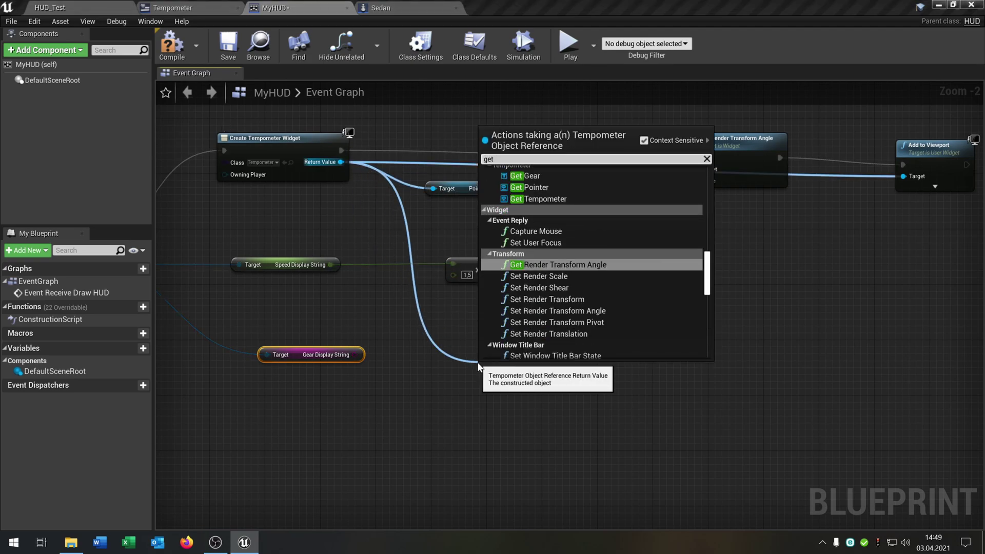
{"action": "left_click", "coordinate": [585, 176]}
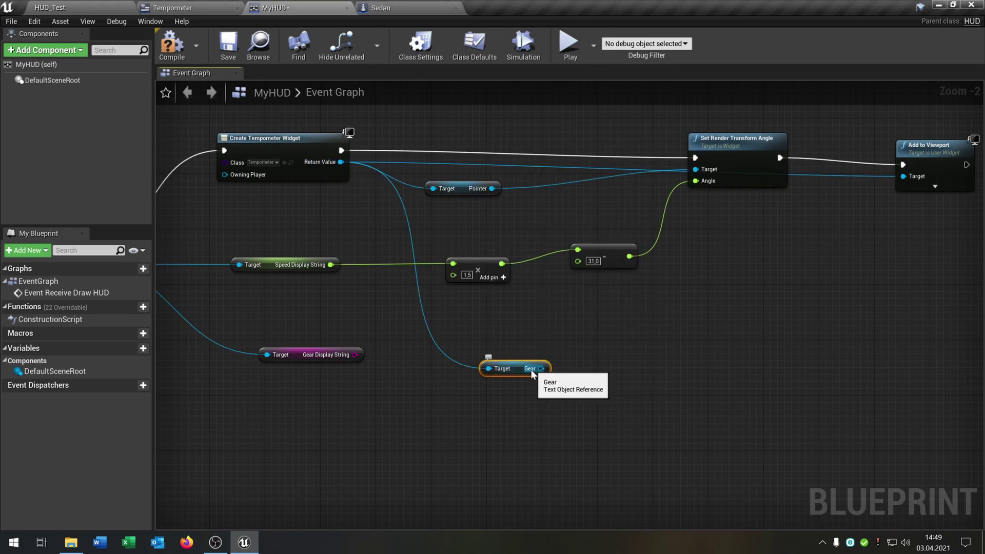
{"action": "left_click_drag", "start_coordinate": [520, 369], "coordinate": [694, 353]}
{"action": "type", "text": "set"}
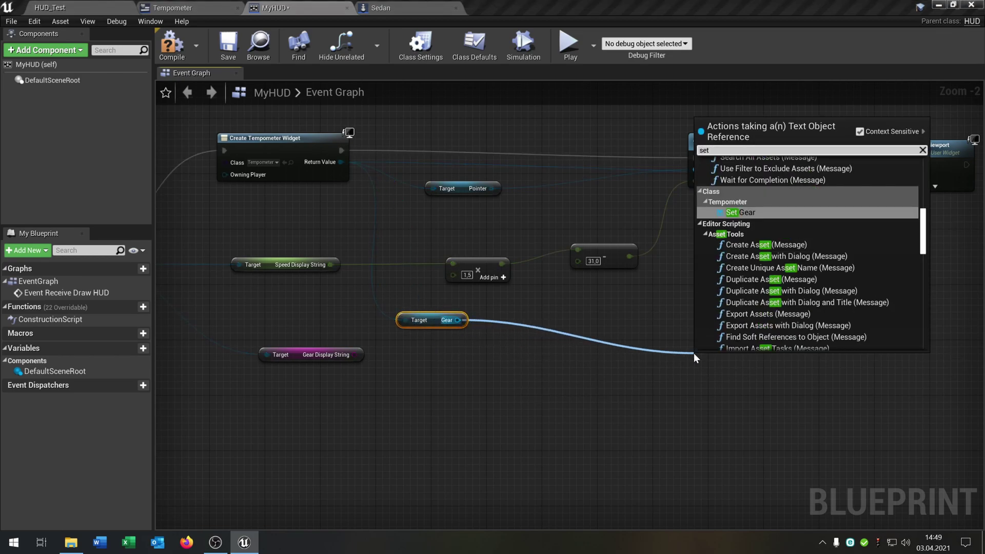
{"action": "type", "text": " text"}
{"action": "left_click", "coordinate": [776, 224]}
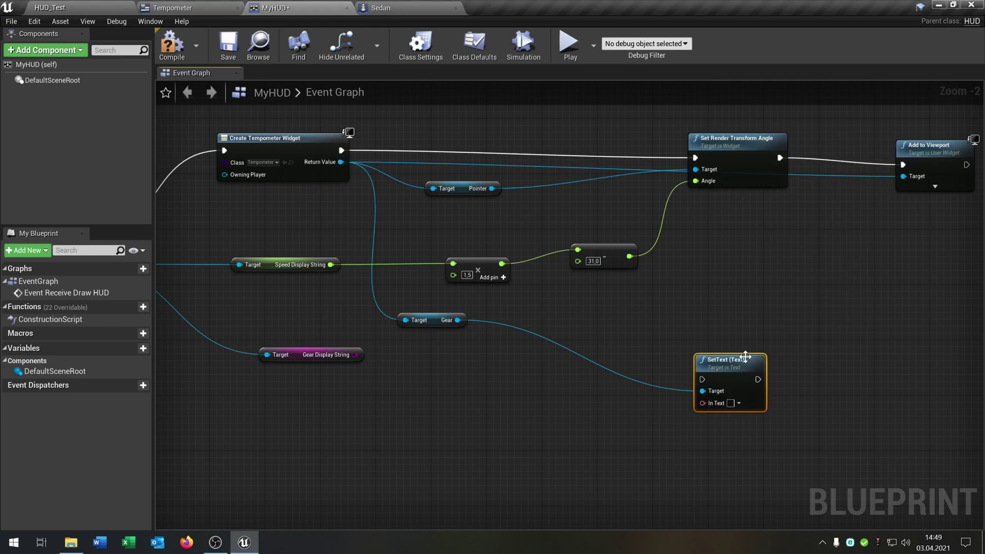
{"action": "right_click_drag", "start_coordinate": [892, 327], "coordinate": [689, 333]}
{"action": "right_click_drag", "start_coordinate": [771, 307], "coordinate": [761, 338]}
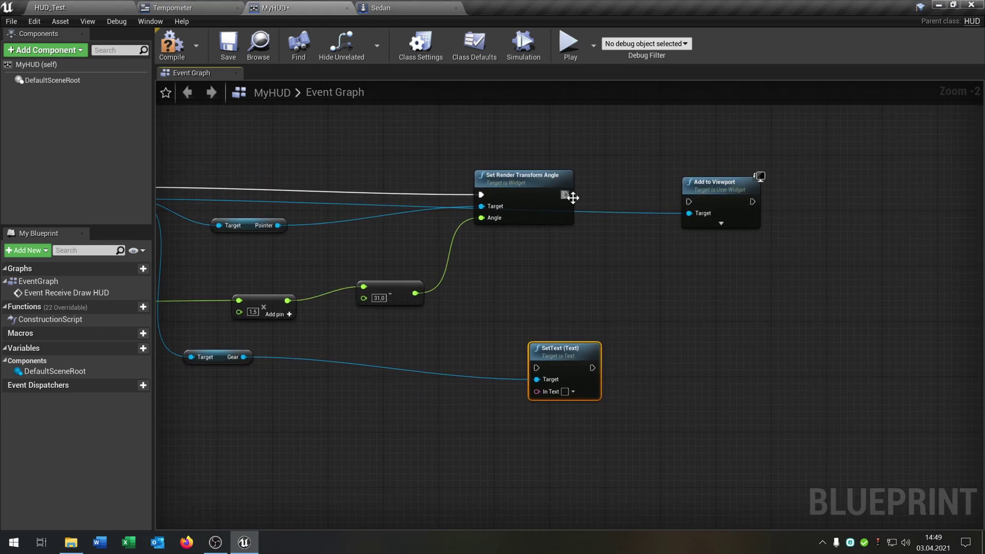
- Chain angle setter → SetText → Add to Viewport and feed Gear Display String into In Text
{"action": "left_click_drag", "start_coordinate": [566, 195], "coordinate": [689, 202]}
{"action": "right_click_drag", "start_coordinate": [527, 437], "coordinate": [686, 392]}
{"action": "left_click_drag", "start_coordinate": [300, 346], "coordinate": [707, 347]}
{"action": "left_click_drag", "start_coordinate": [504, 338], "coordinate": [503, 367]}
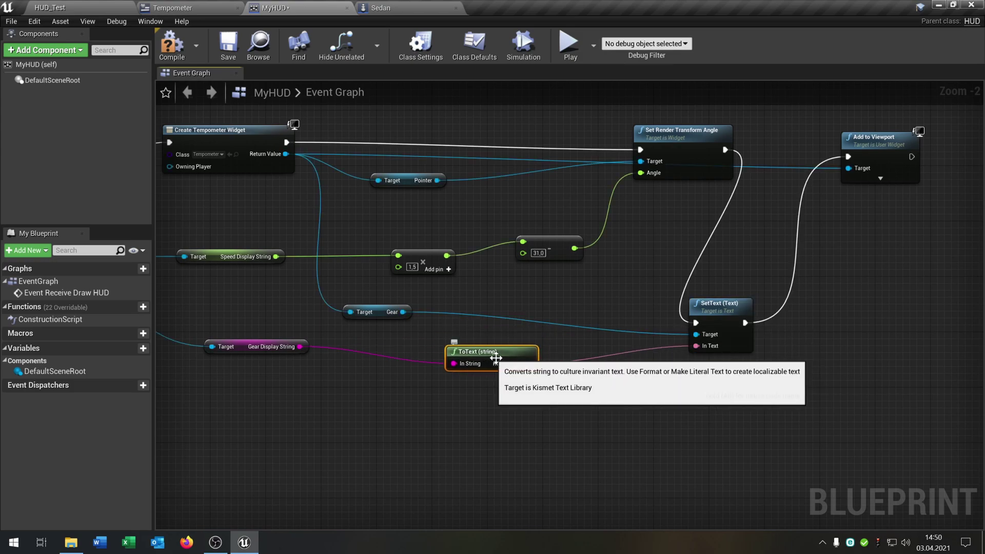
{"action": "right_click_drag", "start_coordinate": [631, 373], "coordinate": [654, 405]}
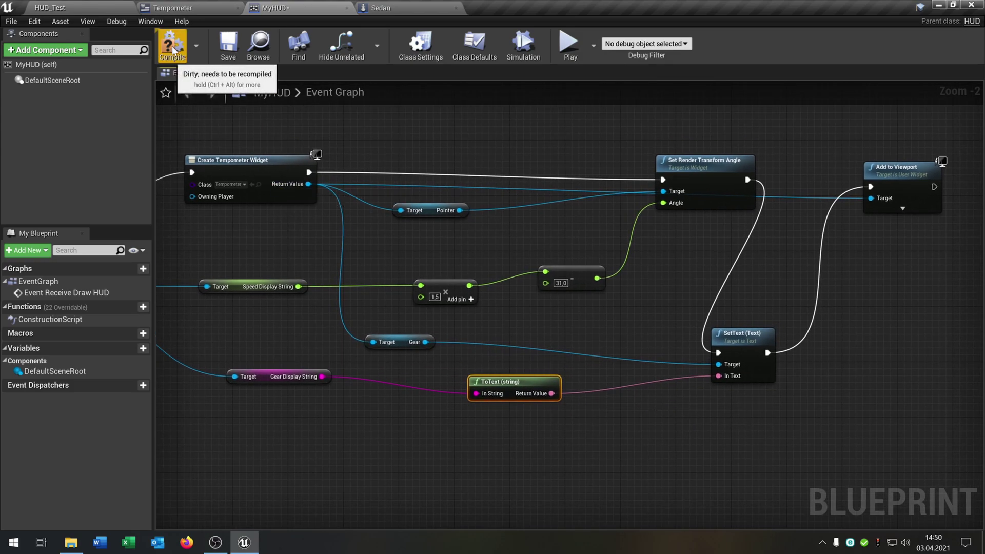
- Play HUD_Test and drive forward to check the needle and gear number, then stop
{"action": "left_click", "coordinate": [119, 9]}
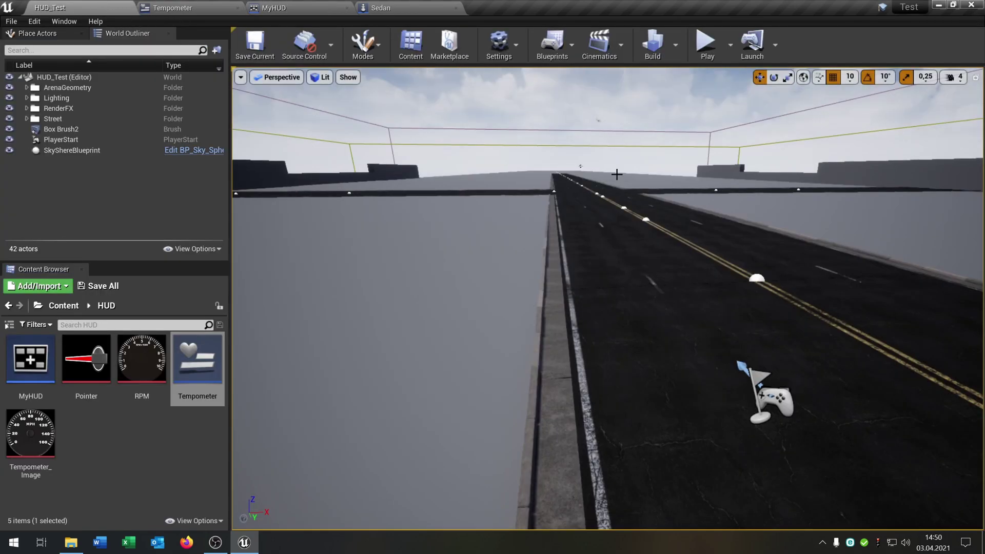
{"action": "left_click", "coordinate": [712, 56]}
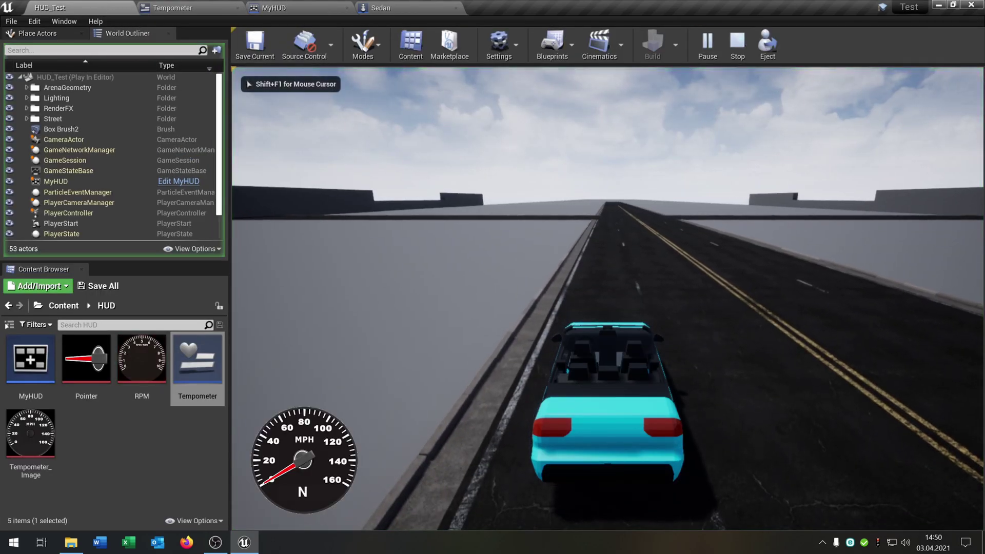
{"action": "key", "text": "w"}
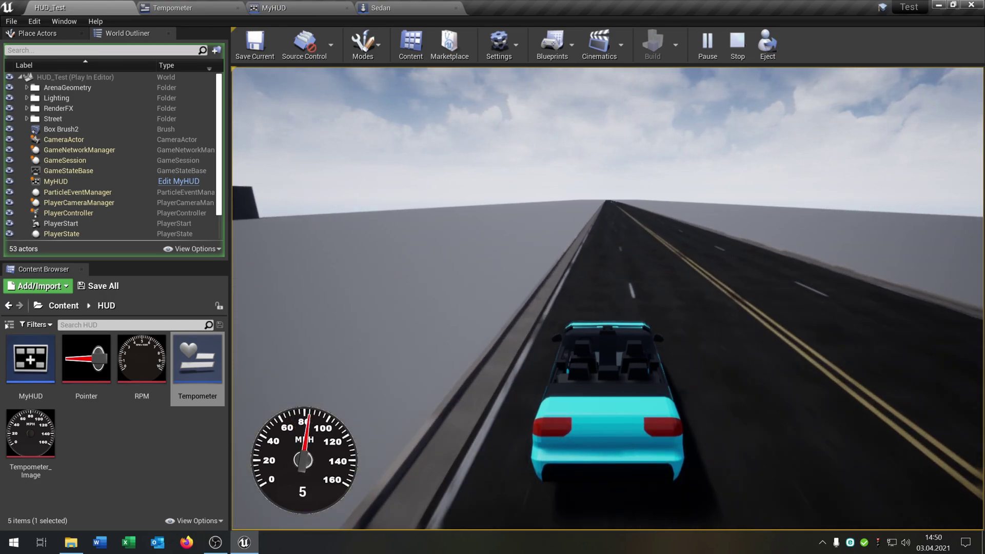
{"action": "key", "text": "Escape"}
- Frame the PlayerStart actor in the level viewport
{"action": "mouse_move", "coordinate": [304, 282]}
{"action": "right_mouse_down"}
{"action": "mouse_move", "coordinate": [565, 280]}
{"action": "mouse_move", "coordinate": [303, 282]}
{"action": "right_mouse_up"}
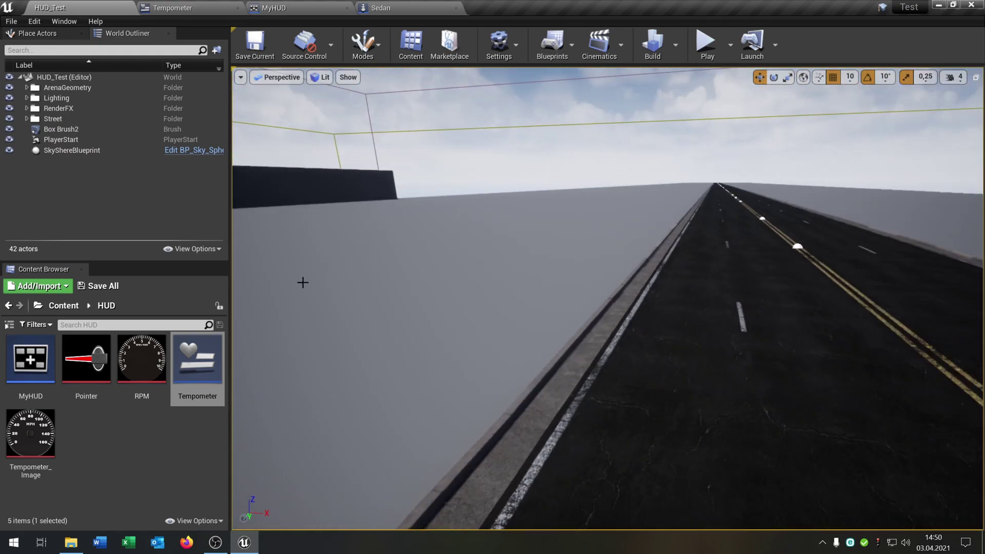
{"action": "double_click", "coordinate": [60, 140]}
{"action": "right_click_drag", "start_coordinate": [514, 297], "coordinate": [544, 300]}
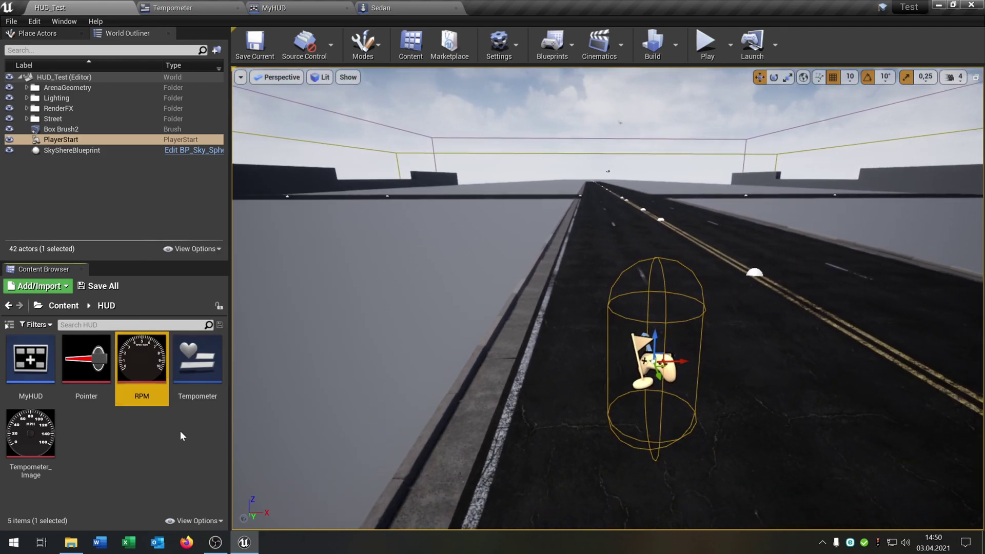
{"action": "left_click", "coordinate": [174, 462]}
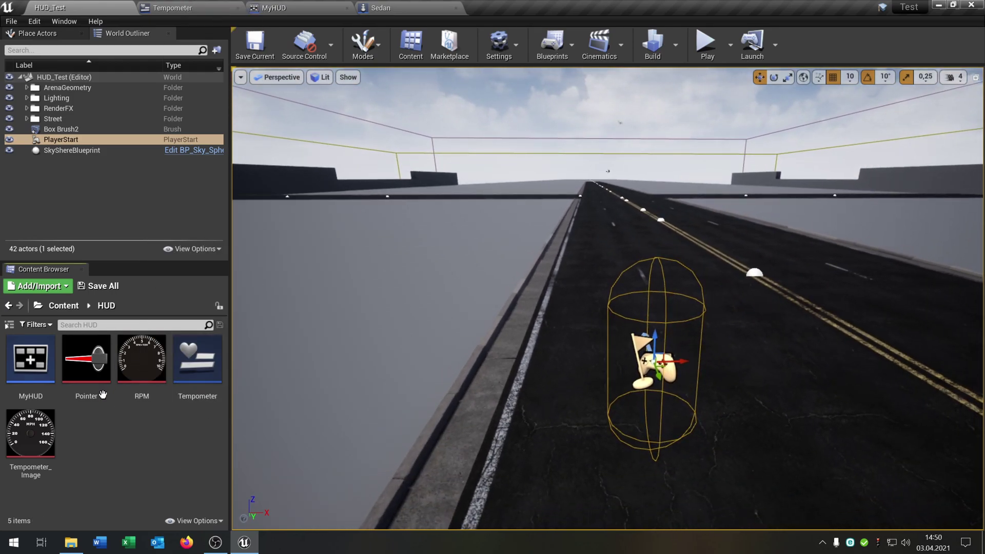
- Add an Image widget to the Tempometer canvas using the RPM texture as its brush
{"action": "left_click", "coordinate": [180, 11]}
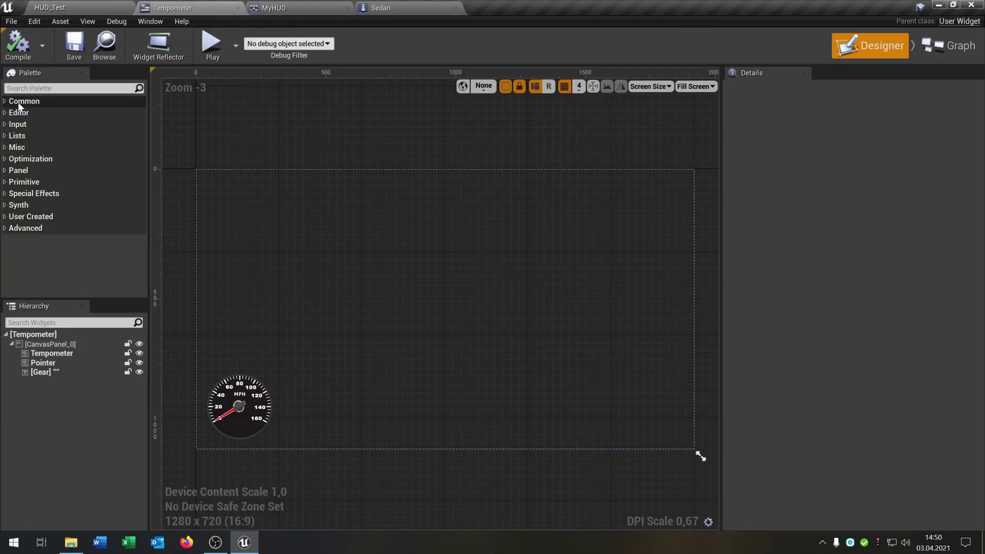
{"action": "type", "text": "imag"}
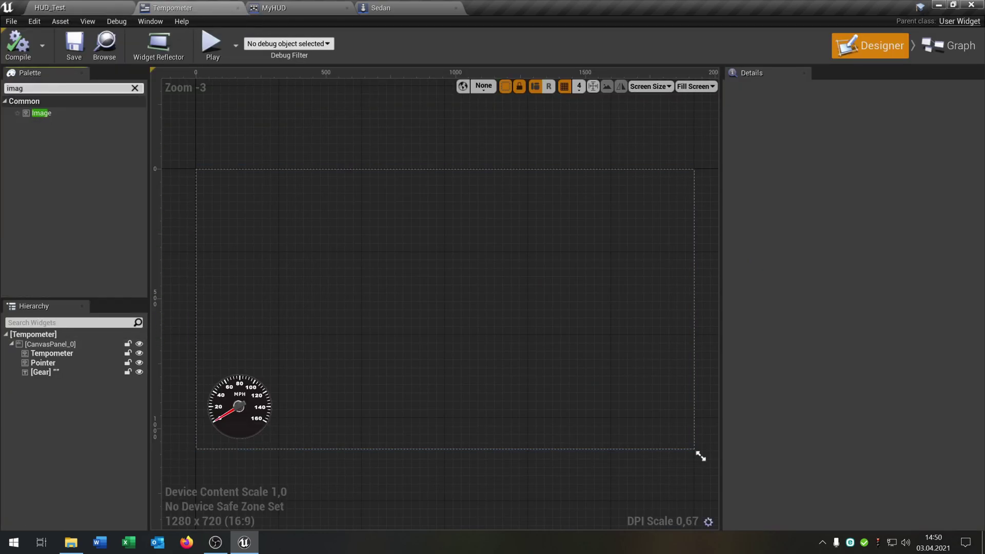
{"action": "left_click_drag", "start_coordinate": [51, 118], "coordinate": [309, 384]}
{"action": "left_click", "coordinate": [89, 6]}
{"action": "left_click", "coordinate": [142, 369]}
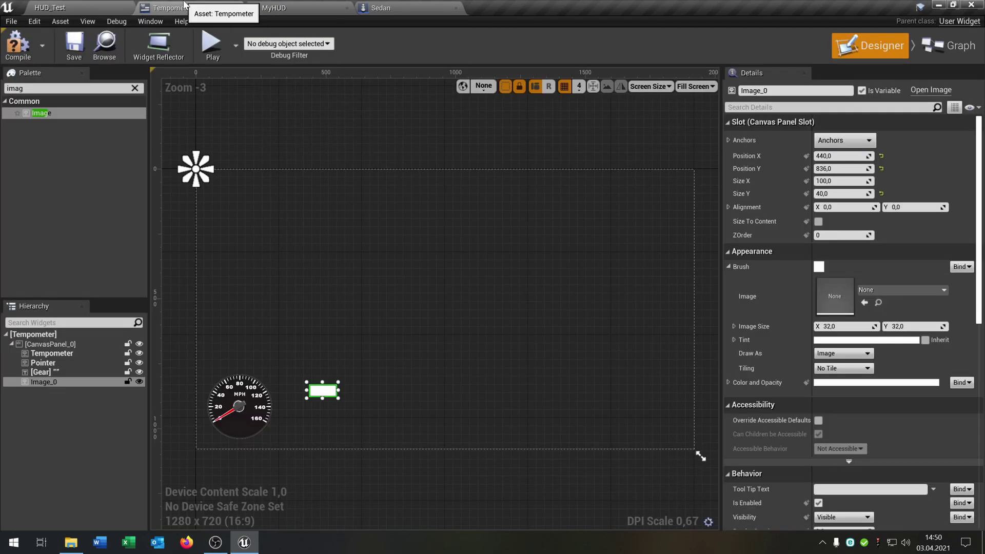
{"action": "left_click", "coordinate": [198, 8]}
{"action": "left_click", "coordinate": [866, 303]}
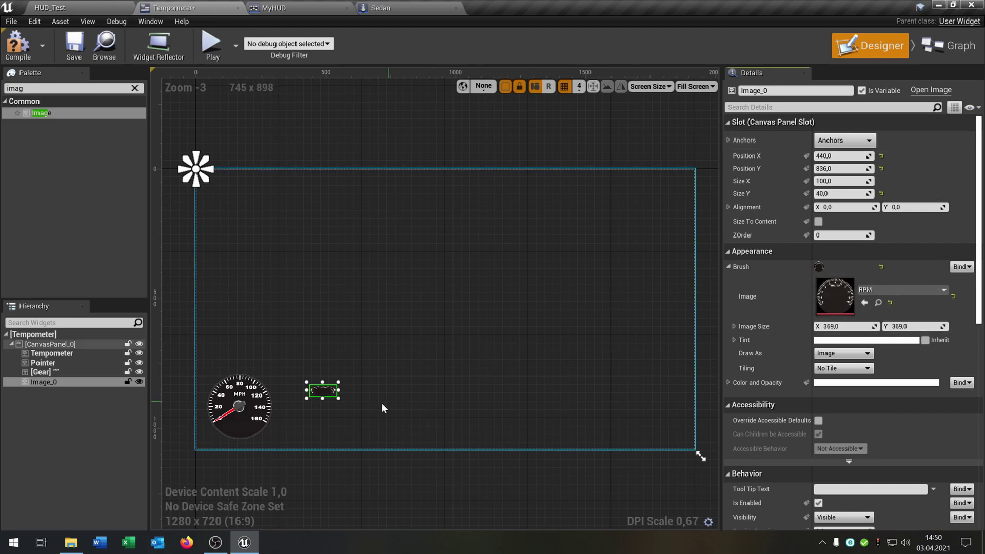
- Size the RPM image to 250×250 and position it beside the speedometer
{"action": "left_click", "coordinate": [852, 181]}
{"action": "type", "text": "250"}
{"action": "key", "text": "Tab"}
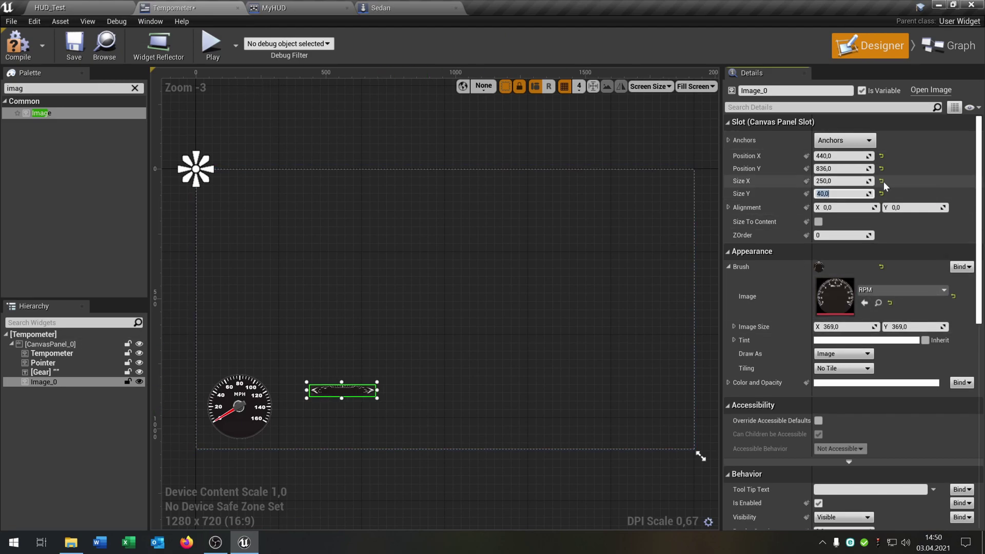
{"action": "type", "text": "250"}
{"action": "key", "text": "Return"}
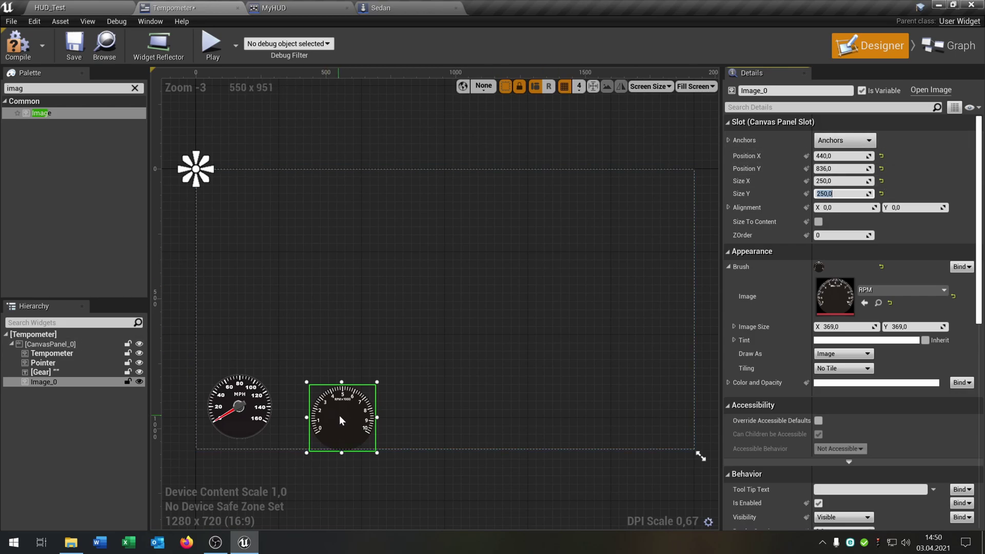
{"action": "left_click_drag", "start_coordinate": [339, 414], "coordinate": [313, 404]}
{"action": "scroll", "coordinate": [313, 404], "scroll_direction": "up", "scroll_amount": 4}
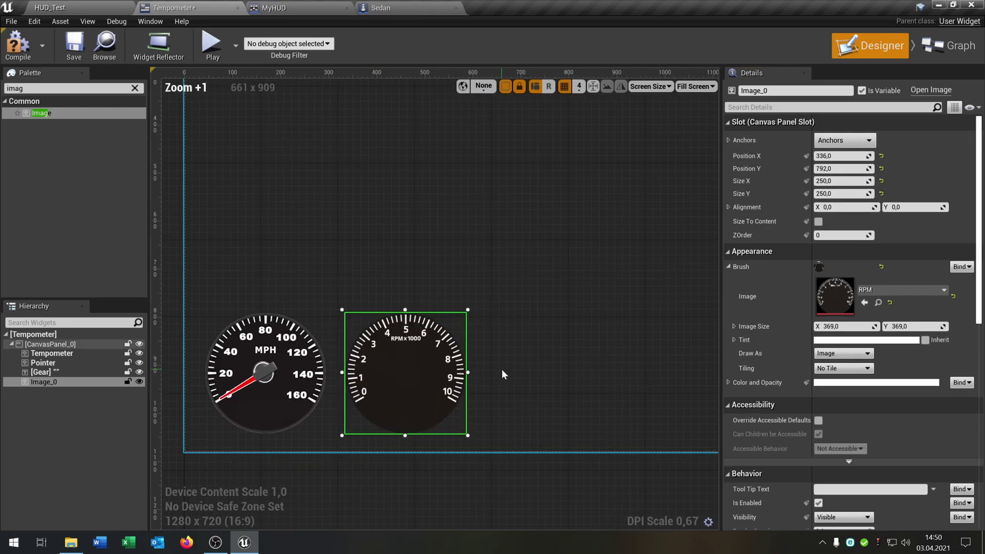
{"action": "scroll", "coordinate": [515, 388], "scroll_direction": "up", "scroll_amount": 2}
{"action": "right_click_drag", "start_coordinate": [557, 371], "coordinate": [616, 352]}
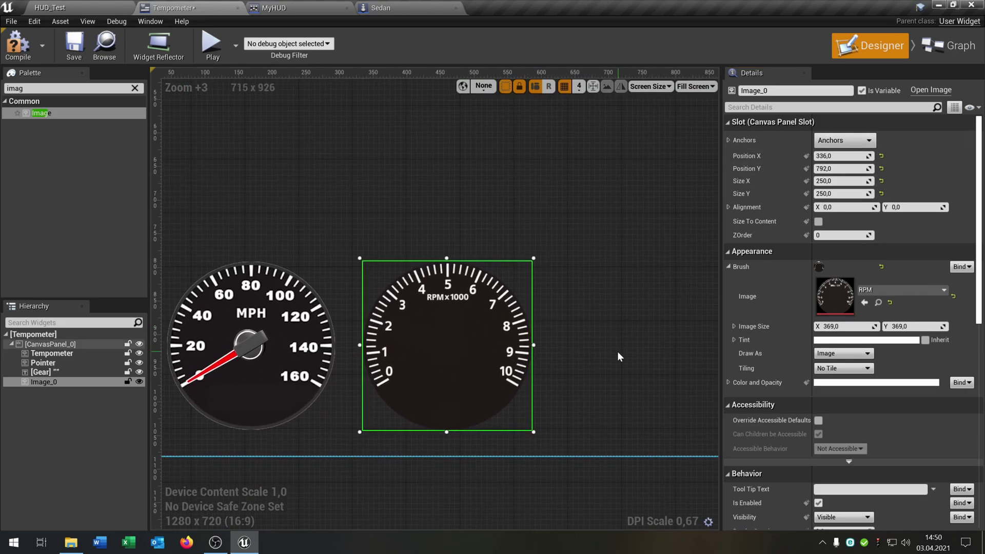
{"action": "scroll", "coordinate": [611, 352], "scroll_direction": "down", "scroll_amount": 1}
{"action": "left_click_drag", "start_coordinate": [459, 365], "coordinate": [454, 368]}
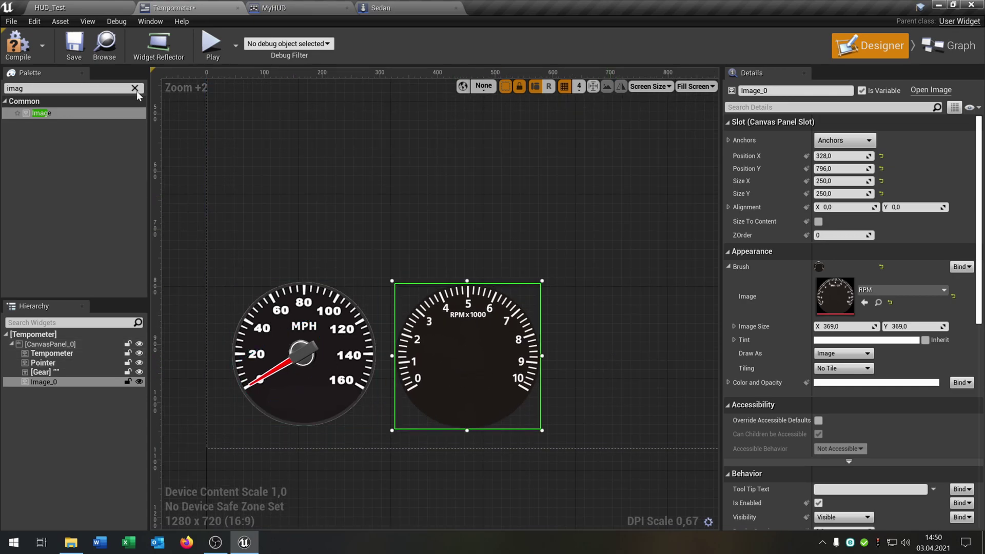
{"action": "left_click", "coordinate": [135, 88]}
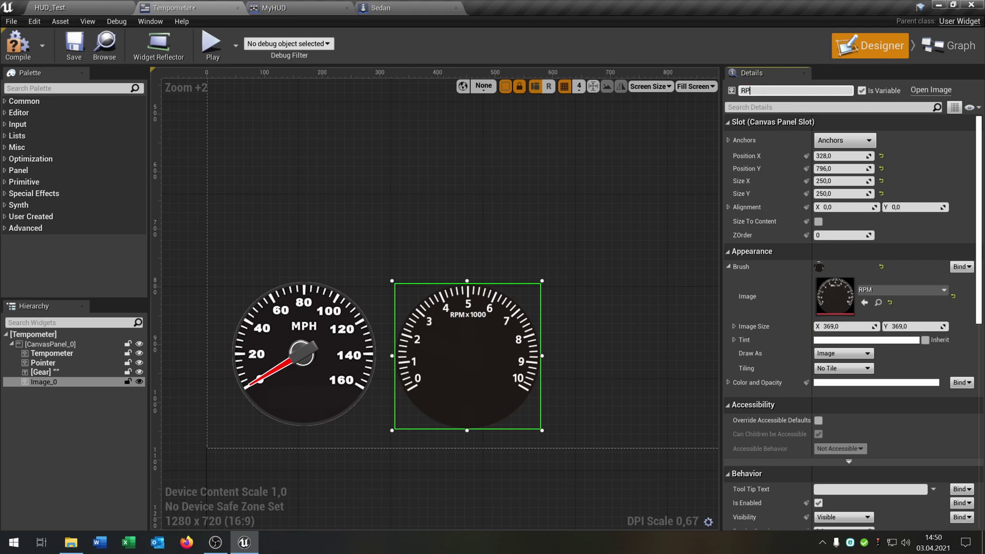
- Duplicate the speedometer needle and name the copy Pointer_RPM
{"action": "left_click", "coordinate": [73, 365]}
{"action": "right_click", "coordinate": [74, 365]}
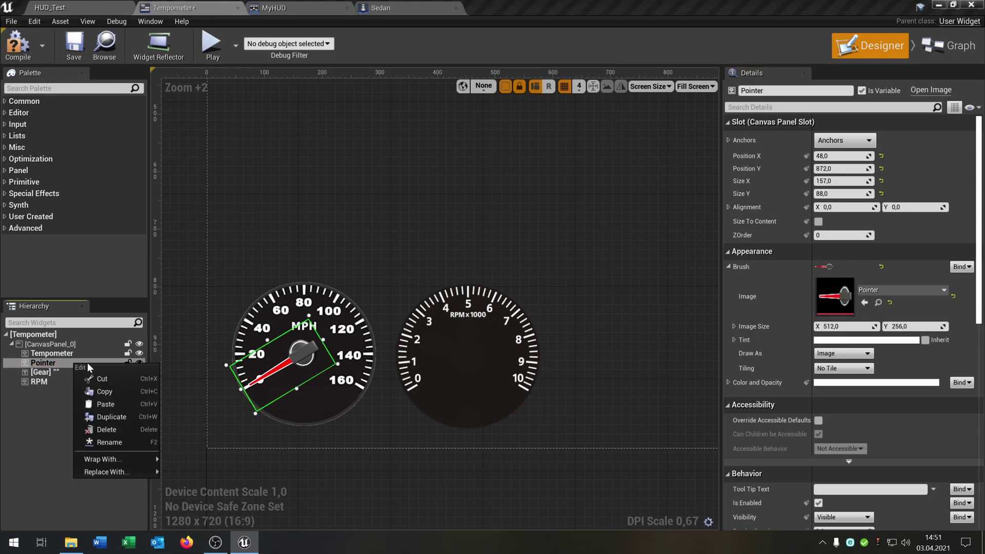
{"action": "left_click", "coordinate": [124, 418]}
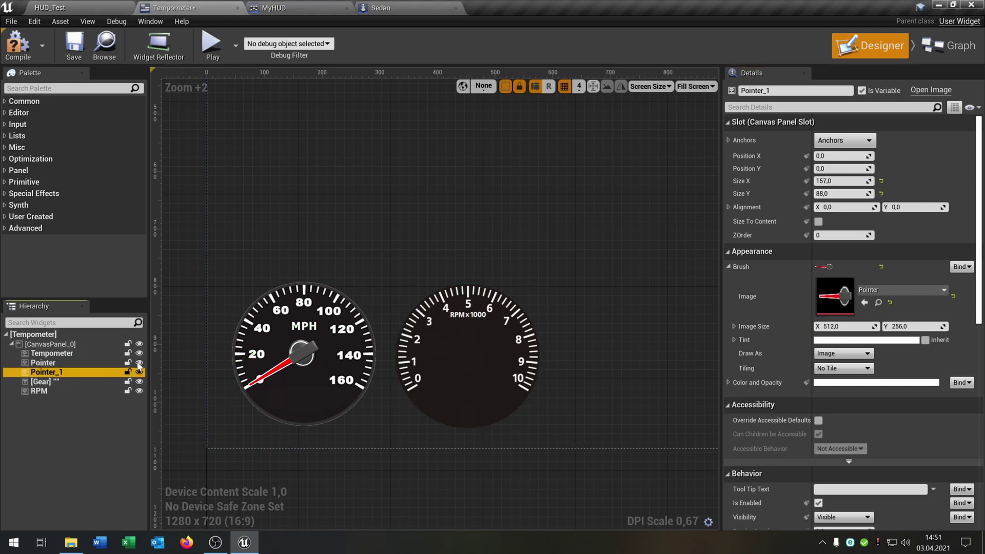
{"action": "left_click", "coordinate": [770, 91]}
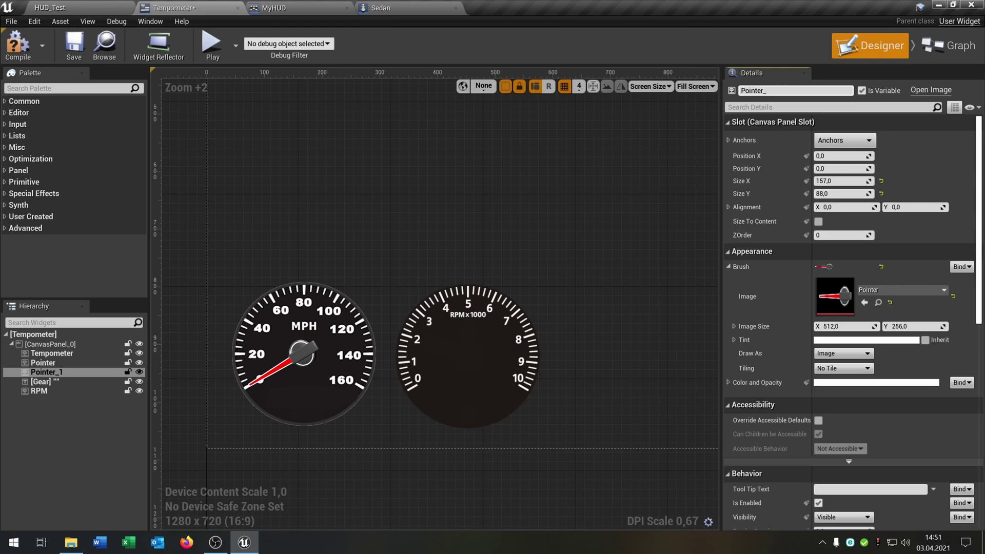
{"action": "key", "text": "Return"}
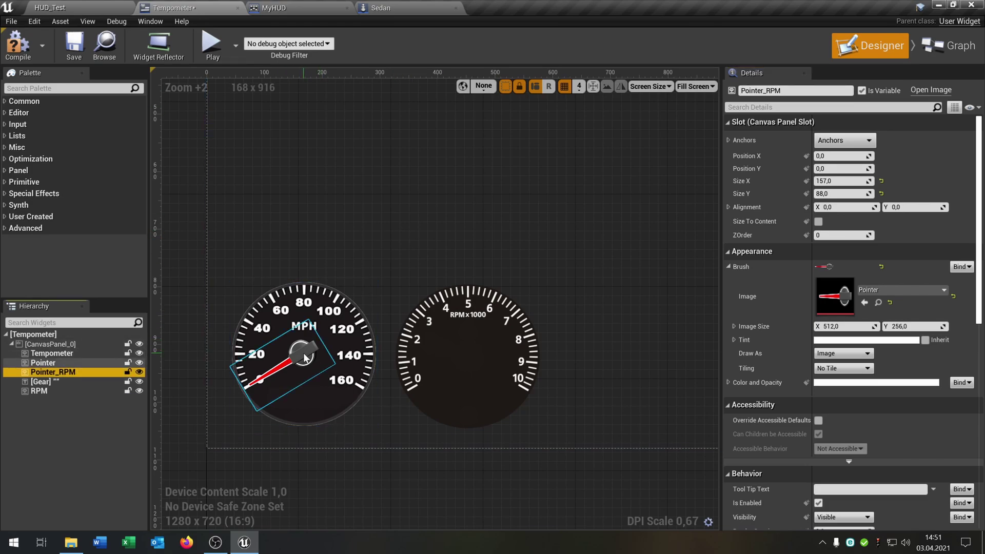
- Move Pointer_RPM onto the RPM gauge, undoing an accidental move of the speed needle
{"action": "left_click_drag", "start_coordinate": [305, 358], "coordinate": [464, 356]}
{"action": "left_click", "coordinate": [100, 374]}
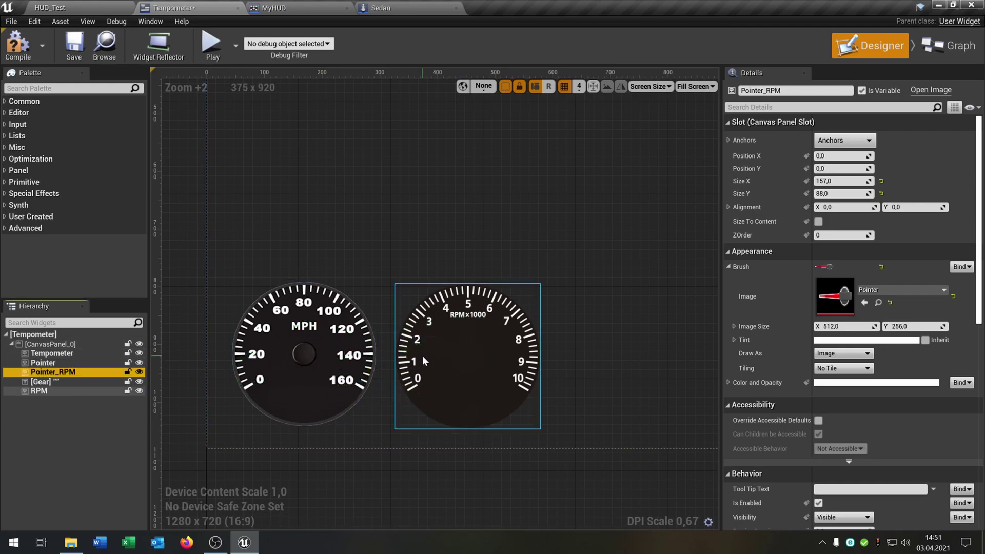
{"action": "key", "text": "ctrl+z"}
{"action": "scroll", "coordinate": [419, 164], "scroll_direction": "down", "scroll_amount": 5}
{"action": "left_click_drag", "start_coordinate": [391, 127], "coordinate": [485, 362]}
{"action": "scroll", "coordinate": [490, 368], "scroll_direction": "up", "scroll_amount": 3}
{"action": "scroll", "coordinate": [490, 369], "scroll_direction": "up", "scroll_amount": 3}
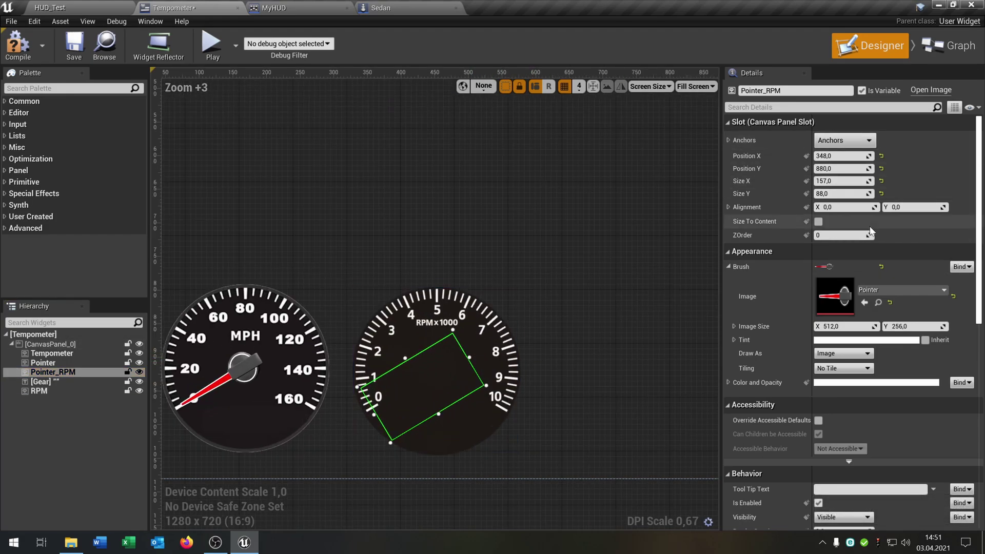
- Give Pointer_RPM Z-order 1, centre it on the gauge, and set its angle to -31
{"action": "left_click", "coordinate": [844, 235]}
{"action": "type", "text": "1"}
{"action": "key", "text": "Return"}
{"action": "scroll", "coordinate": [480, 390], "scroll_direction": "up", "scroll_amount": 2}
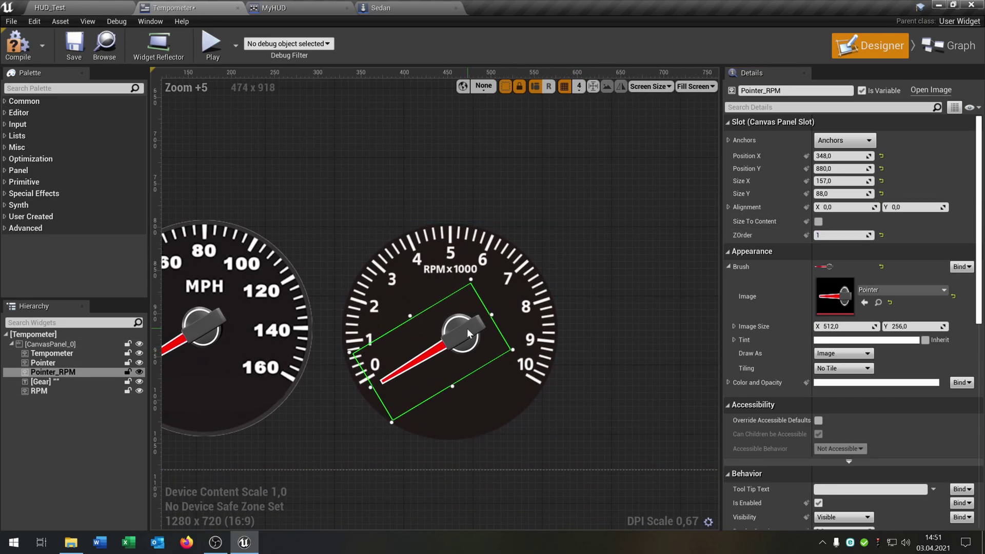
{"action": "left_click_drag", "start_coordinate": [467, 328], "coordinate": [451, 328]}
{"action": "scroll", "coordinate": [857, 452], "scroll_direction": "down", "scroll_amount": 5}
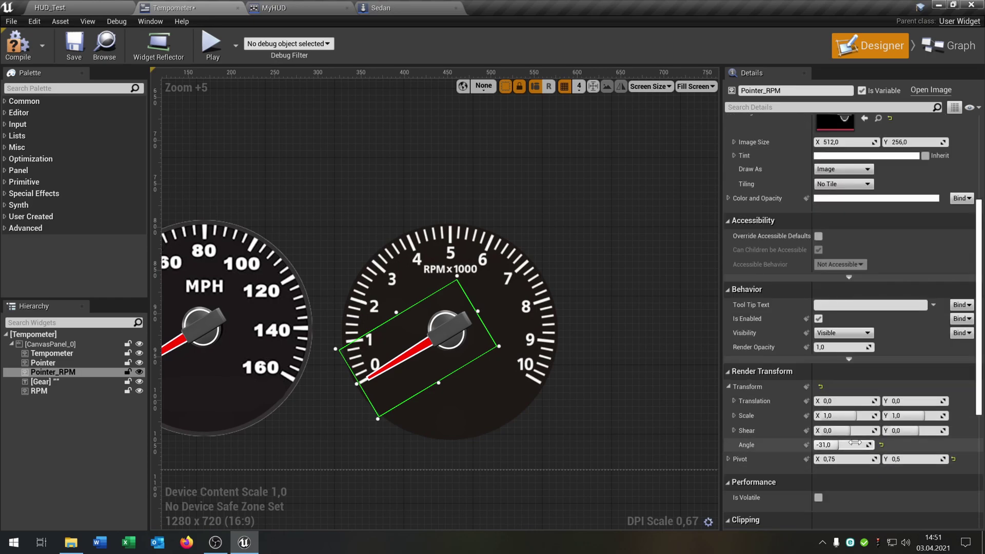
{"action": "mouse_move", "coordinate": [841, 446]}
{"action": "left_mouse_down"}
{"action": "mouse_move", "coordinate": [903, 445]}
{"action": "mouse_move", "coordinate": [844, 446]}
{"action": "left_mouse_up"}
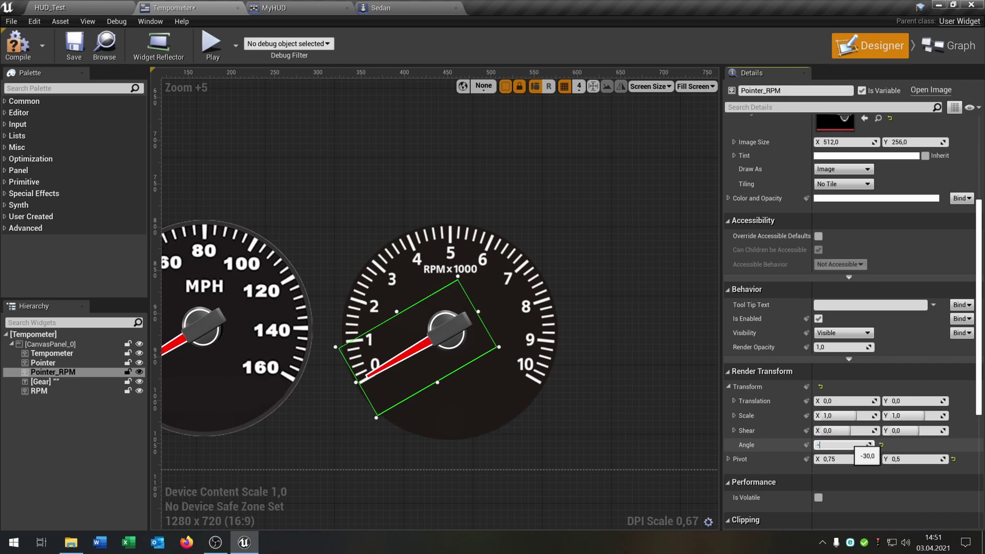
{"action": "key", "text": "Return"}
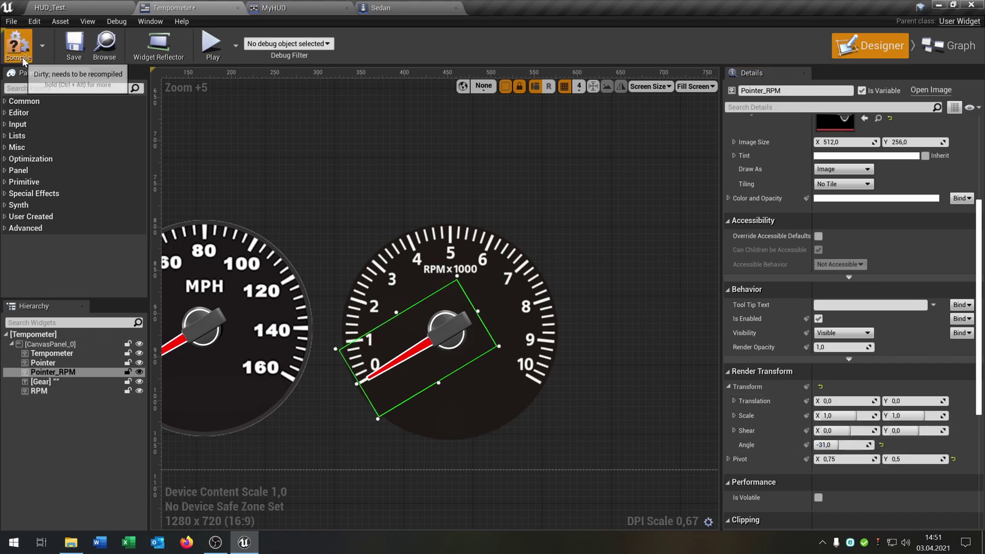
- Save the Tempometer widget, then play HUD_Test and drive forward to check both dials
{"action": "left_click", "coordinate": [75, 58]}
{"action": "left_click", "coordinate": [50, 7]}
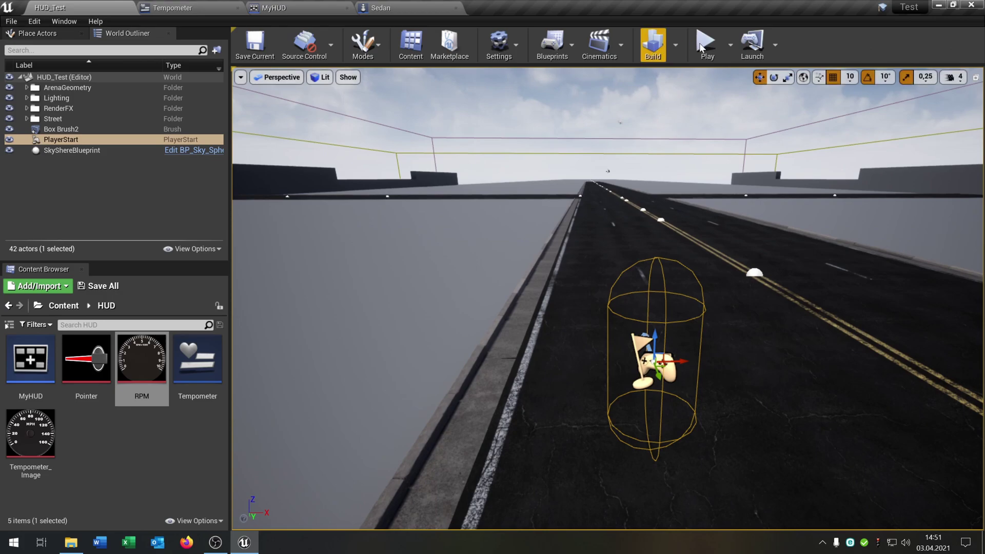
{"action": "left_click", "coordinate": [709, 70]}
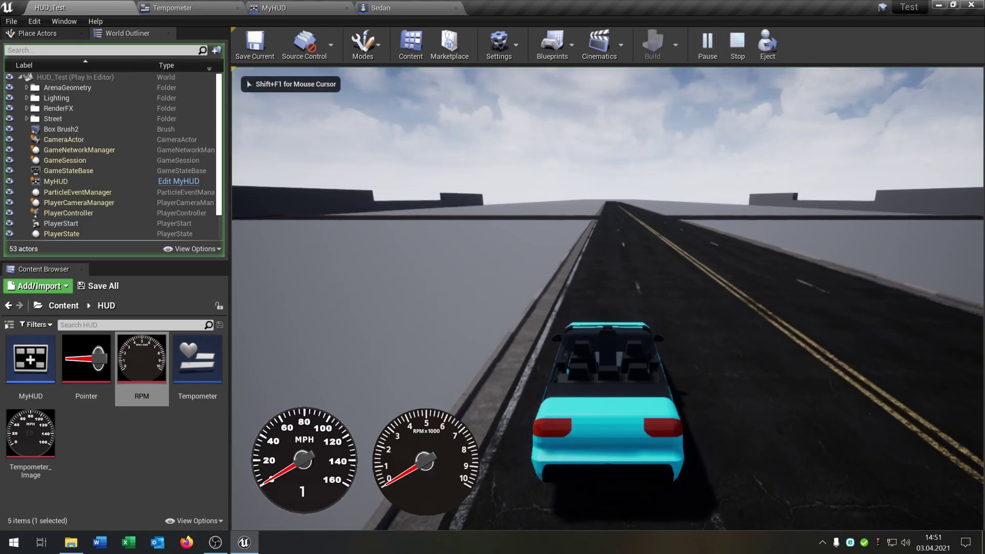
{"action": "key", "text": "w"}
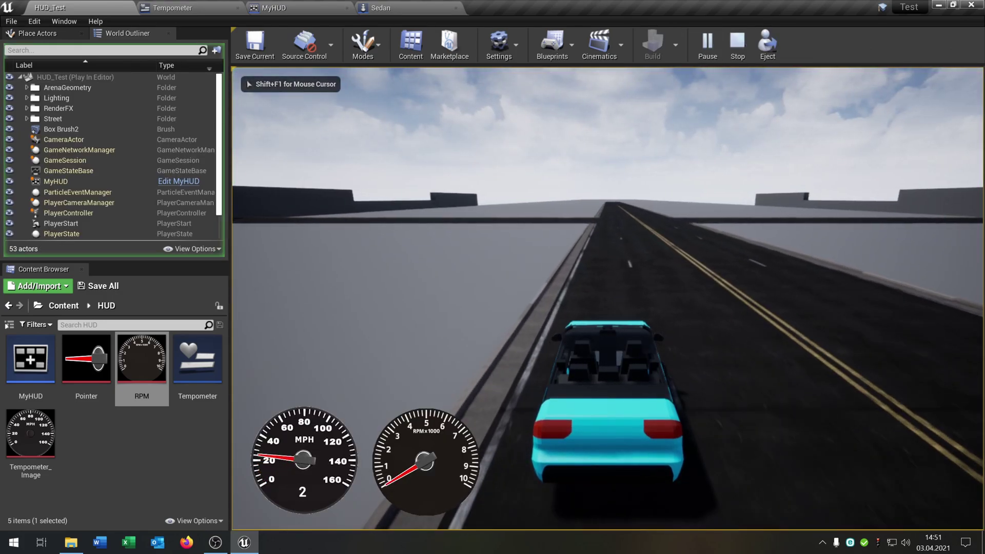
{"action": "key", "text": "Escape"}
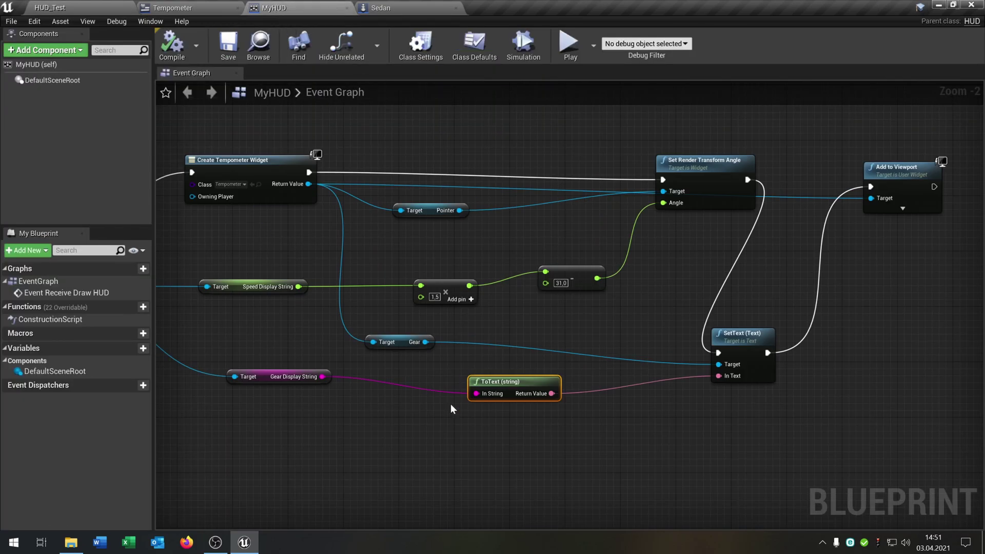
- Add a Get RPM Display String node from the As Sedan reference
{"action": "right_click_drag", "start_coordinate": [450, 404], "coordinate": [500, 357]}
{"action": "scroll", "coordinate": [507, 335], "scroll_direction": "down", "scroll_amount": 2}
{"action": "scroll", "coordinate": [507, 334], "scroll_direction": "up", "scroll_amount": 2}
{"action": "left_click_drag", "start_coordinate": [334, 312], "coordinate": [485, 281]}
{"action": "type", "text": "get"}
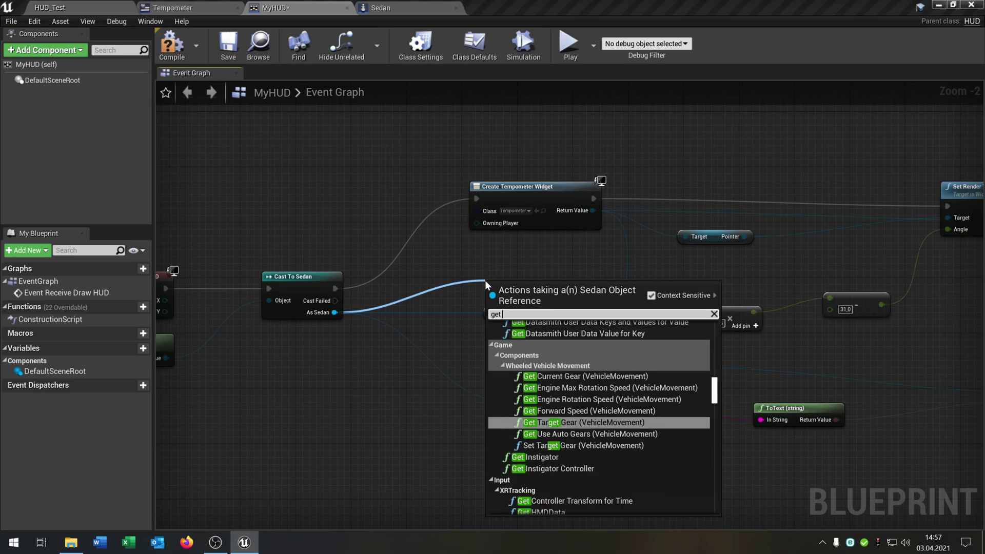
{"action": "type", "text": " rpm"}
{"action": "left_click", "coordinate": [604, 347]}
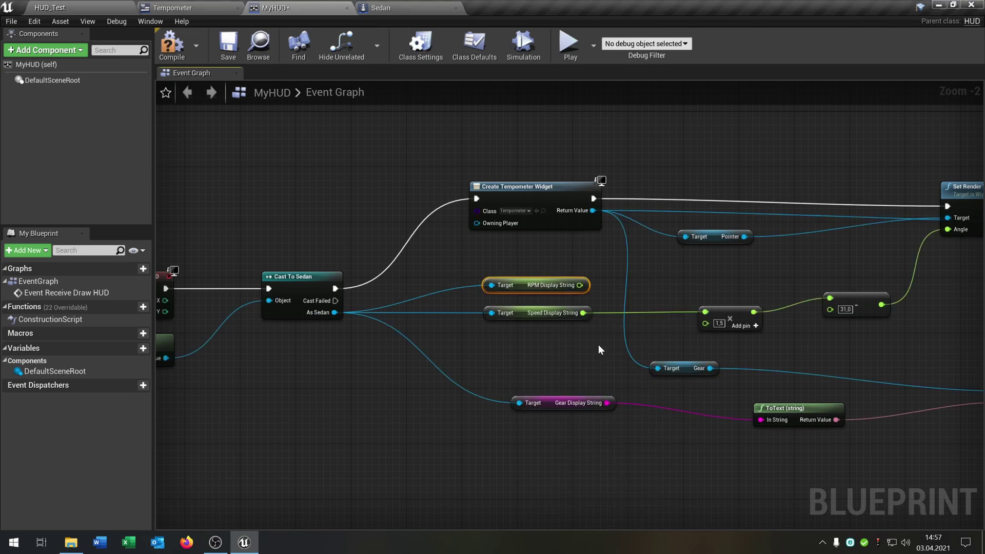
- Add a Get Pointer RPM node from the created Tempometer widget's Return Value
{"action": "right_click_drag", "start_coordinate": [518, 266], "coordinate": [449, 301]}
{"action": "left_click_drag", "start_coordinate": [437, 298], "coordinate": [524, 220]}
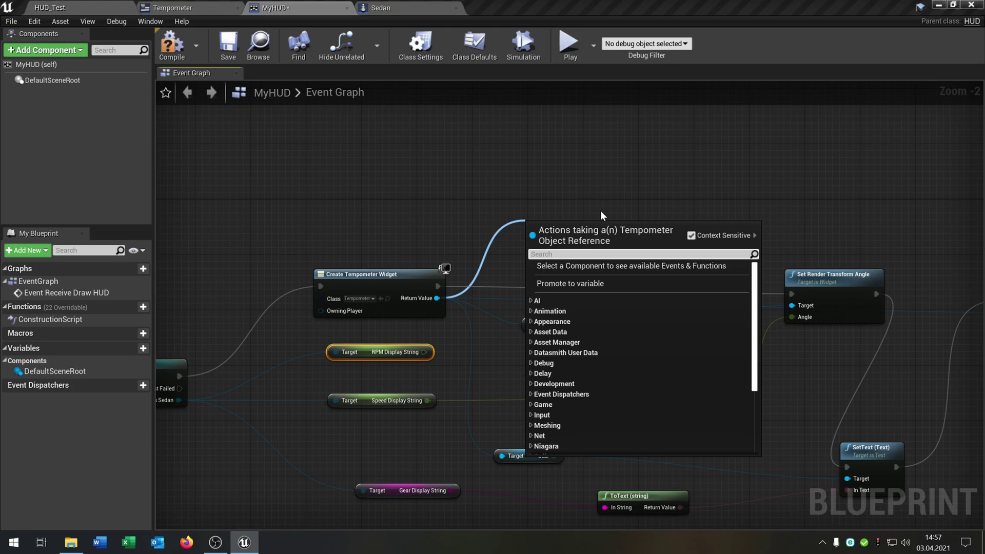
{"action": "type", "text": "get"}
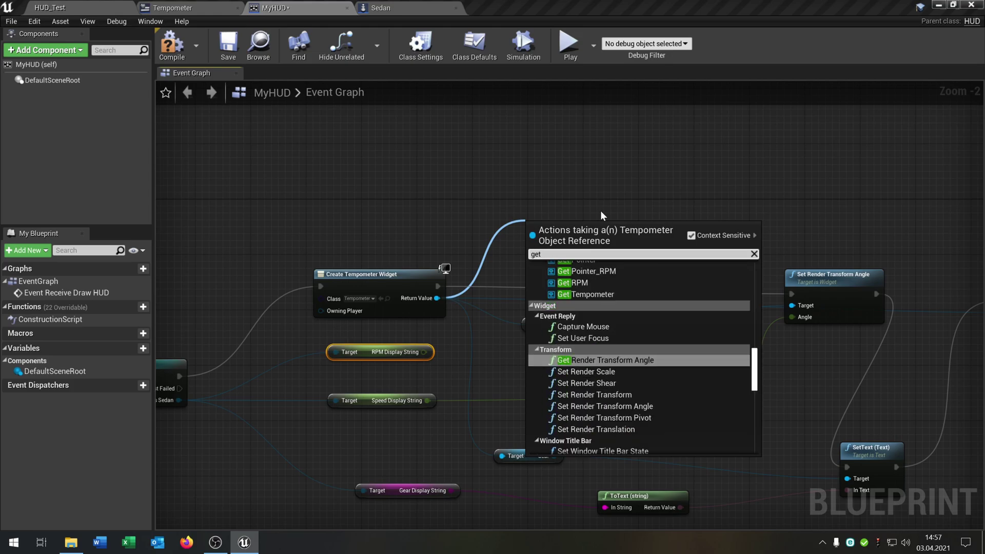
{"action": "left_click", "coordinate": [606, 271]}
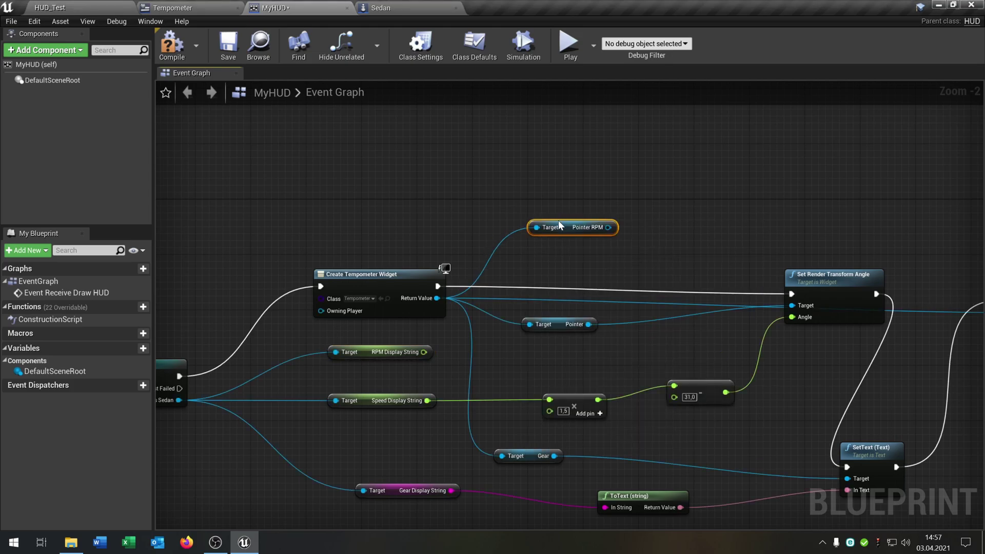
{"action": "left_click_drag", "start_coordinate": [568, 225], "coordinate": [561, 217]}
{"action": "right_click_drag", "start_coordinate": [757, 210], "coordinate": [611, 227]}
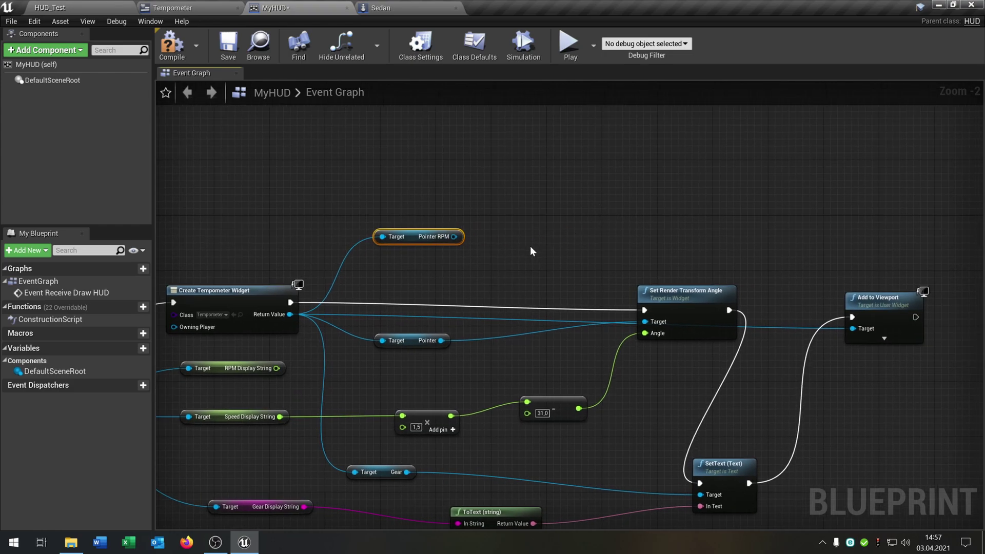
- Add a Set Render Transform Angle node targeting Pointer RPM
{"action": "left_click_drag", "start_coordinate": [454, 237], "coordinate": [626, 205]}
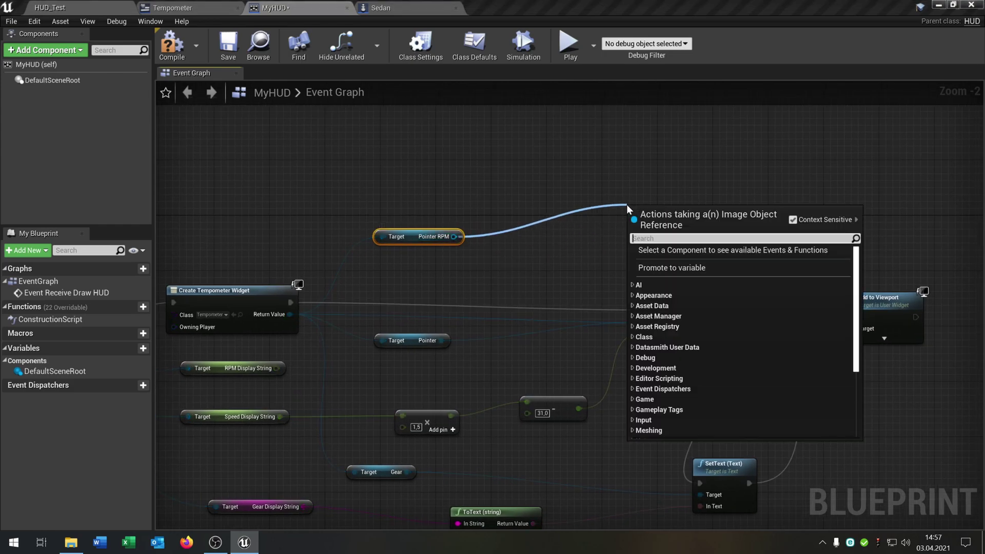
{"action": "type", "text": "set"}
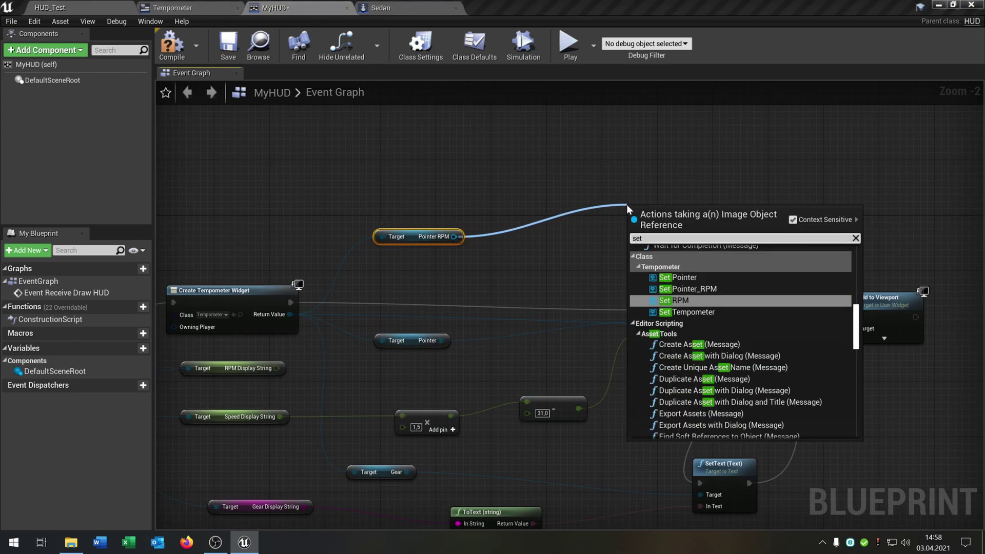
{"action": "type", "text": " t"}
{"action": "key", "text": "BackSpace"}
{"action": "type", "text": "render"}
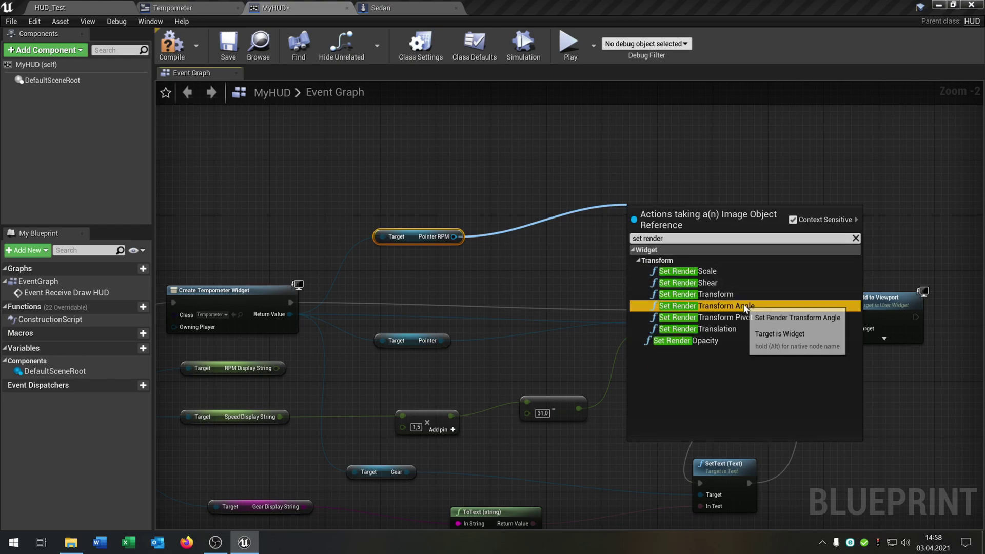
{"action": "left_click", "coordinate": [719, 306]}
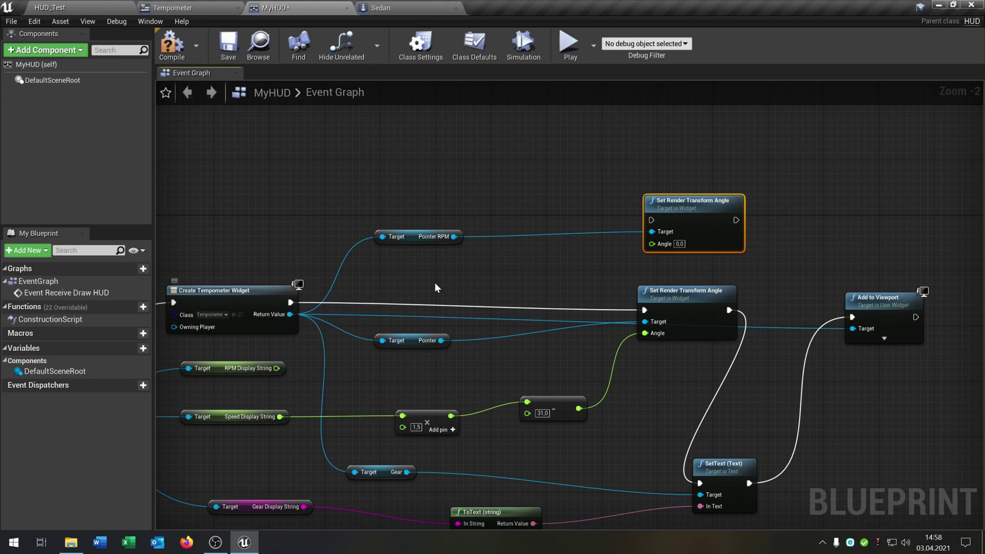
- Run the RPM angle setter after Create Tempometer Widget and before the speed needle's angle setter
{"action": "right_click_drag", "start_coordinate": [588, 265], "coordinate": [548, 280]}
{"action": "right_click_drag", "start_coordinate": [743, 243], "coordinate": [640, 219]}
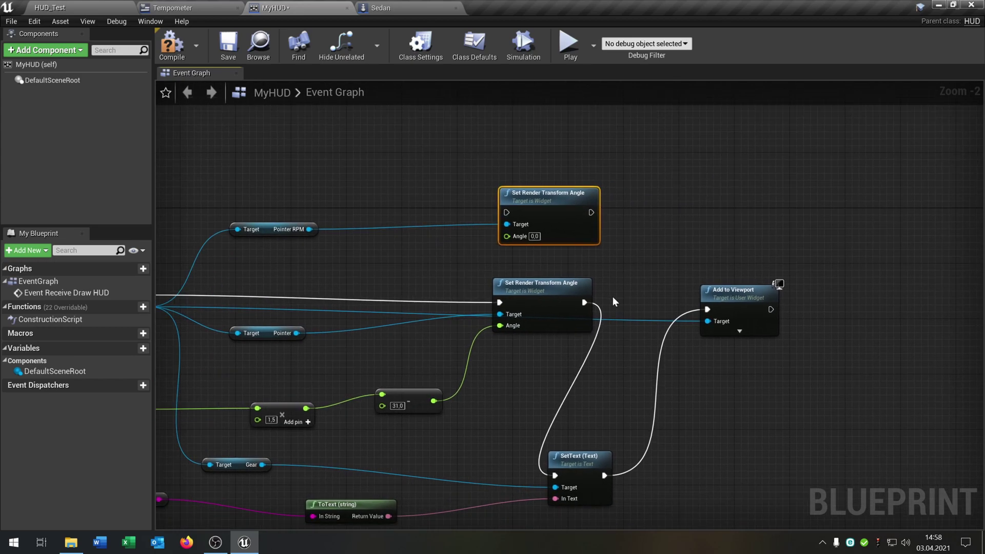
{"action": "right_click_drag", "start_coordinate": [491, 236], "coordinate": [648, 213]}
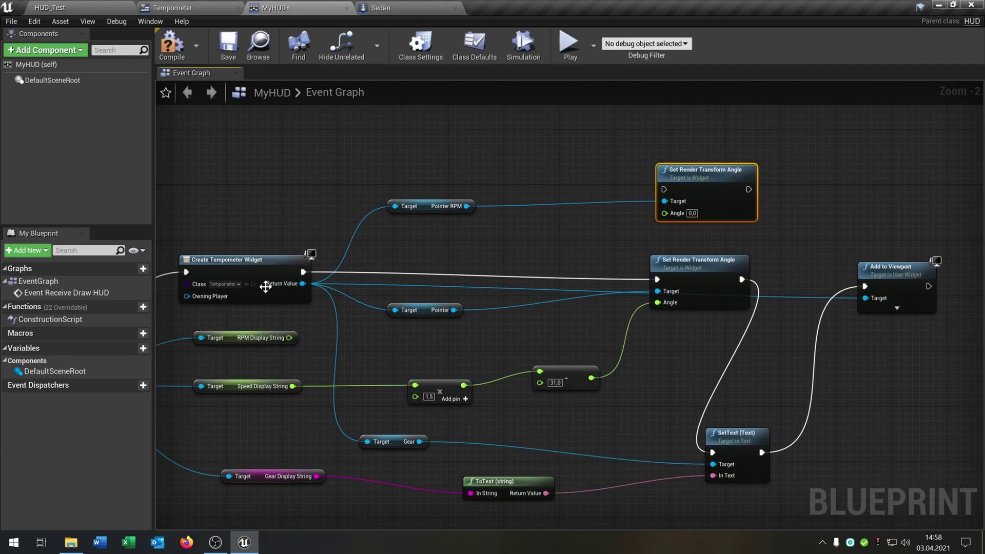
{"action": "left_click_drag", "start_coordinate": [302, 272], "coordinate": [664, 190]}
{"action": "right_click_drag", "start_coordinate": [798, 196], "coordinate": [632, 228]}
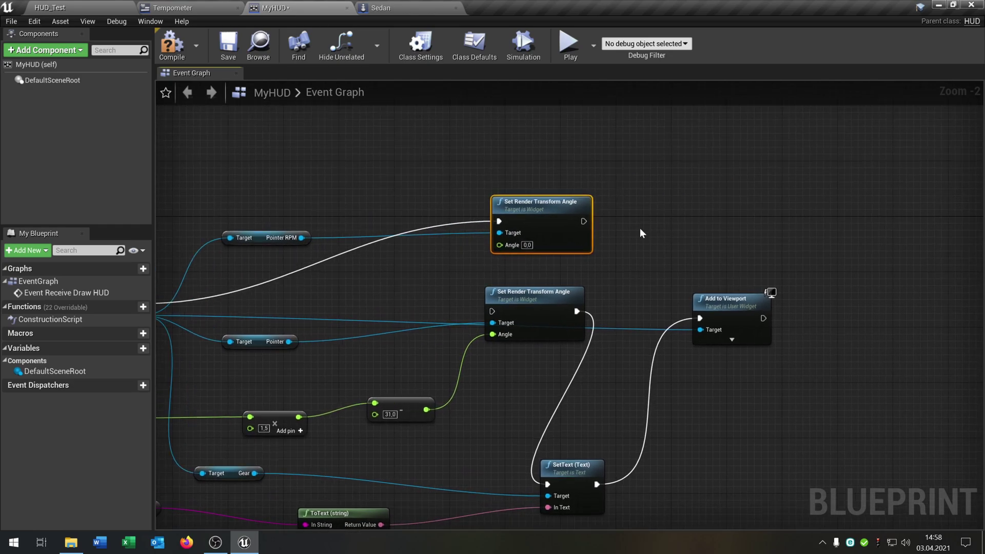
{"action": "left_click_drag", "start_coordinate": [584, 222], "coordinate": [607, 242]}
{"action": "left_click_drag", "start_coordinate": [493, 312], "coordinate": [492, 312]}
{"action": "right_click_drag", "start_coordinate": [582, 220], "coordinate": [642, 210]}
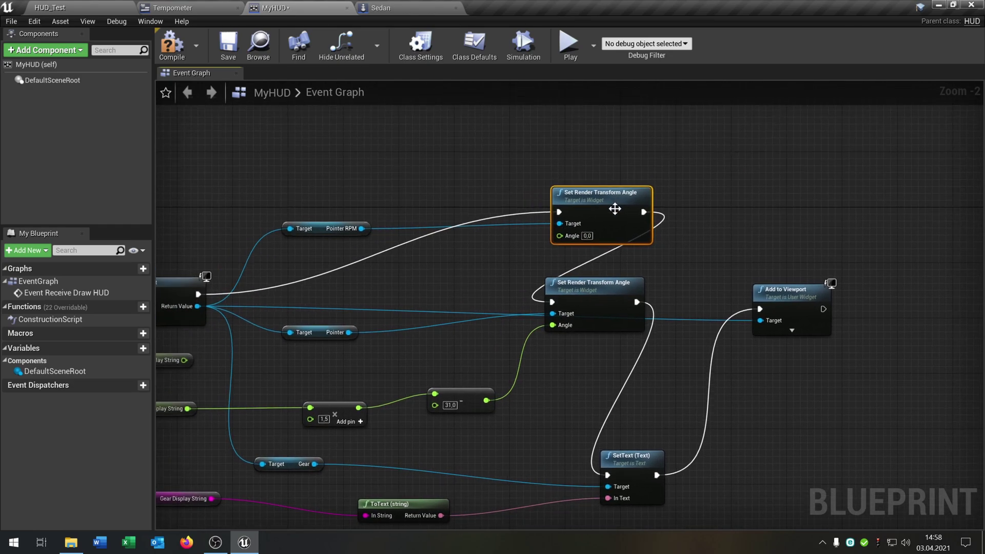
{"action": "scroll", "coordinate": [618, 204], "scroll_direction": "down", "scroll_amount": 1}
{"action": "right_click_drag", "start_coordinate": [535, 191], "coordinate": [584, 200]}
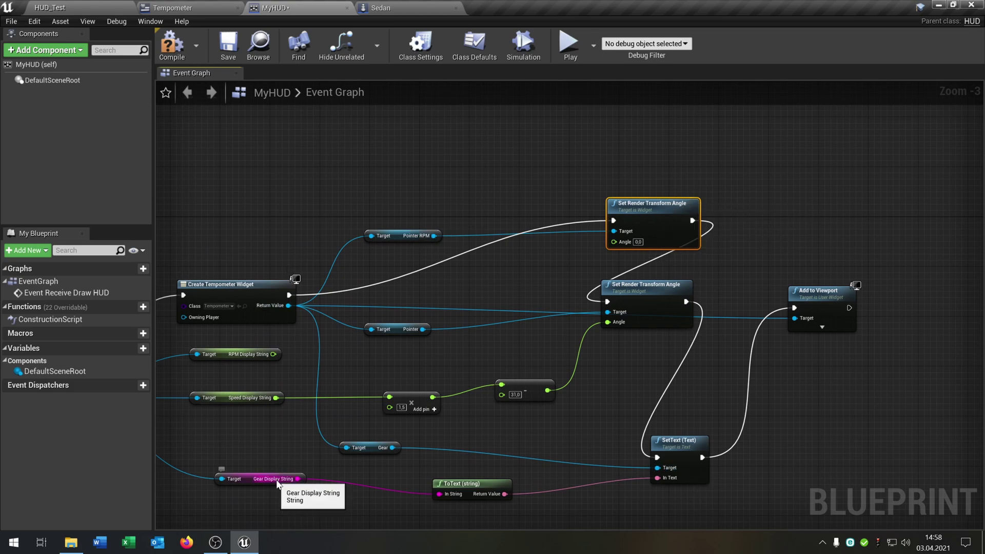
{"action": "right_click_drag", "start_coordinate": [595, 362], "coordinate": [677, 359]}
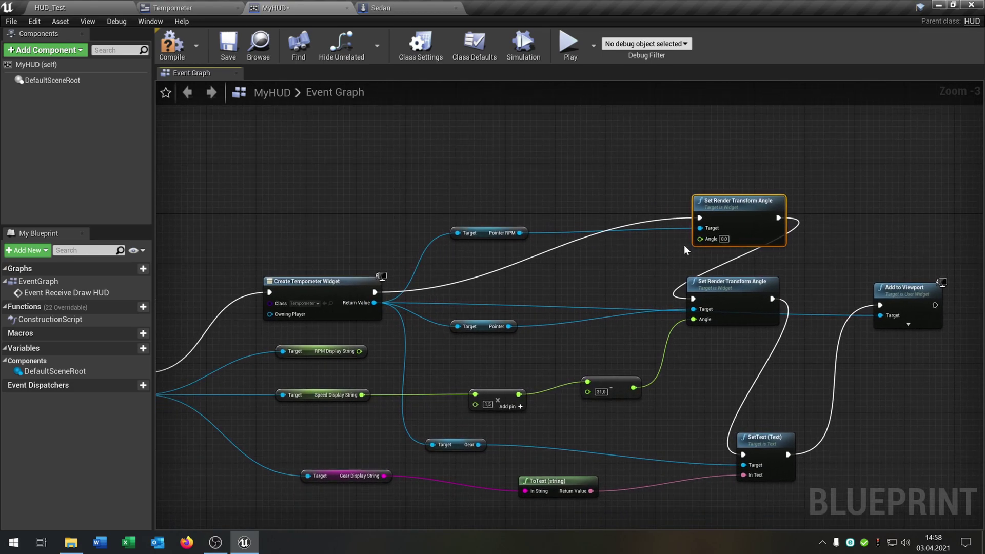
{"action": "right_click_drag", "start_coordinate": [438, 361], "coordinate": [431, 334]}
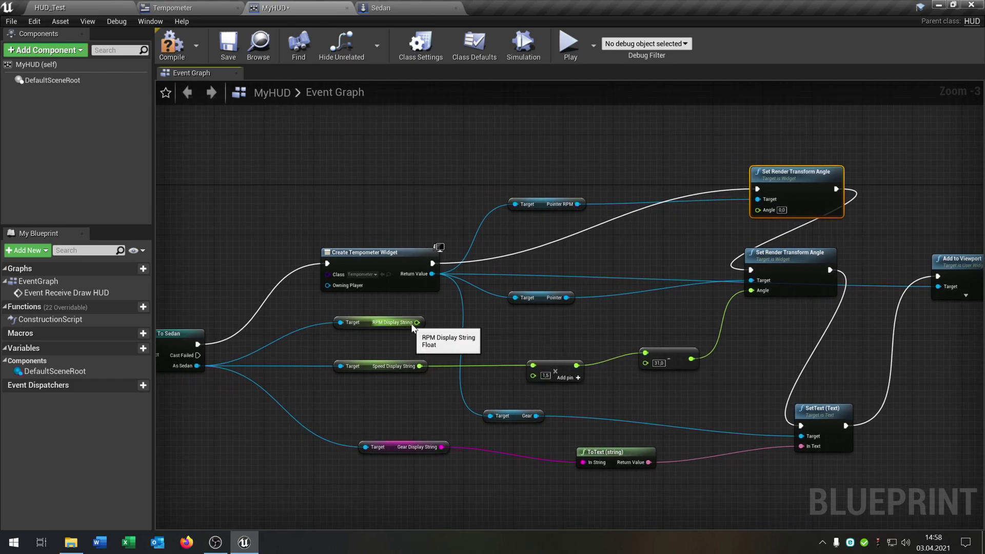
- Drive Pointer RPM's angle from RPM Display String divided by 40 minus 31
{"action": "left_click_drag", "start_coordinate": [417, 323], "coordinate": [604, 254]}
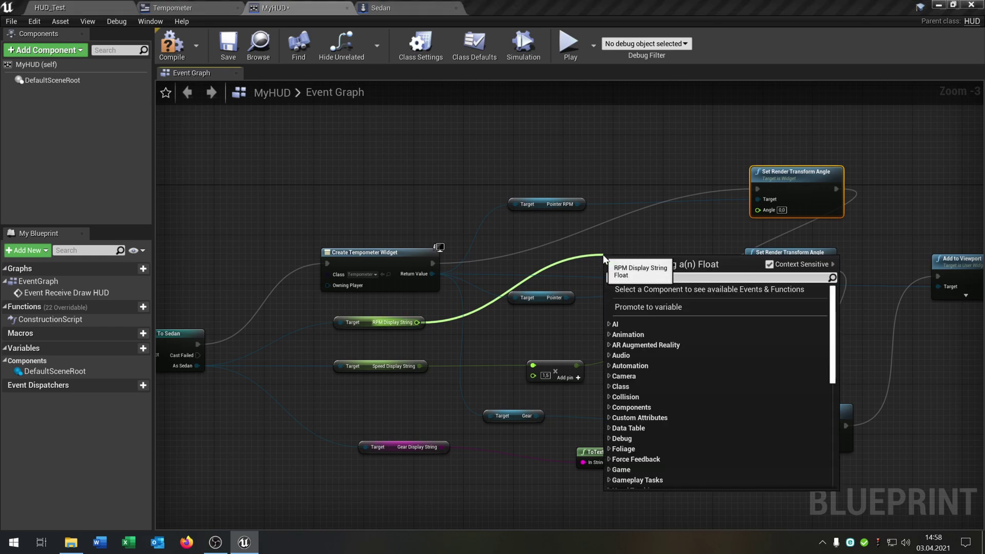
{"action": "type", "text": "flo"}
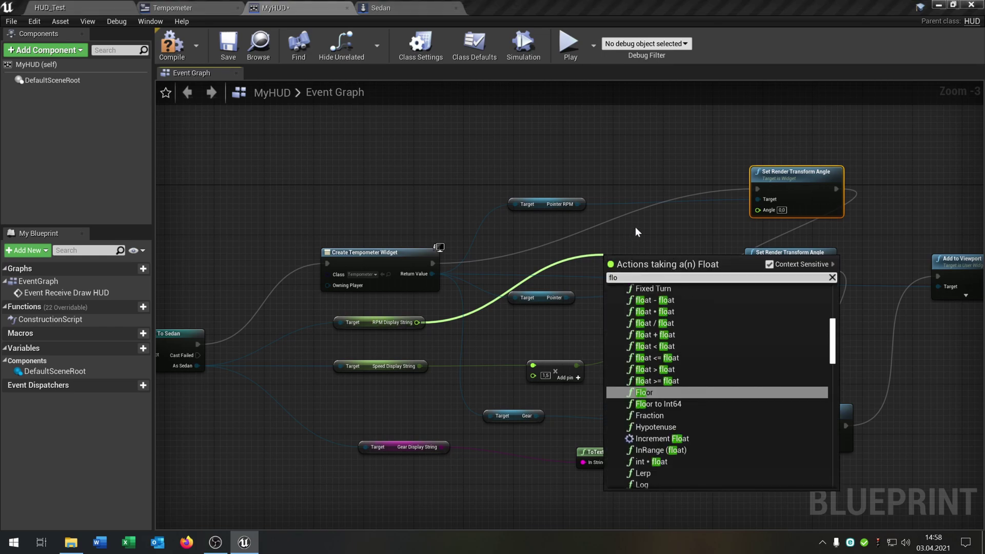
{"action": "left_click", "coordinate": [674, 325]}
{"action": "left_click_drag", "start_coordinate": [614, 261], "coordinate": [523, 261]}
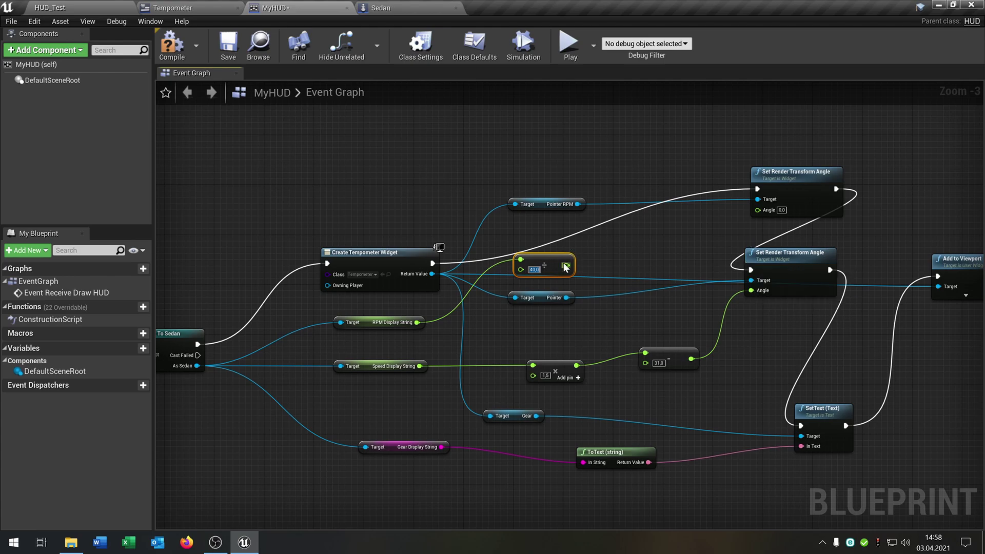
{"action": "left_click_drag", "start_coordinate": [566, 266], "coordinate": [633, 243]}
{"action": "type", "text": "float"}
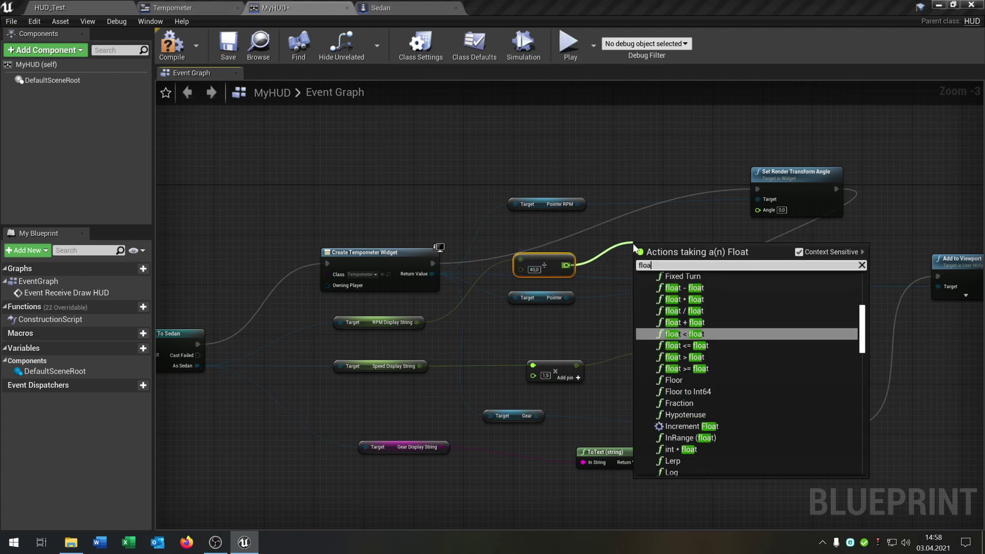
{"action": "left_click", "coordinate": [702, 288]}
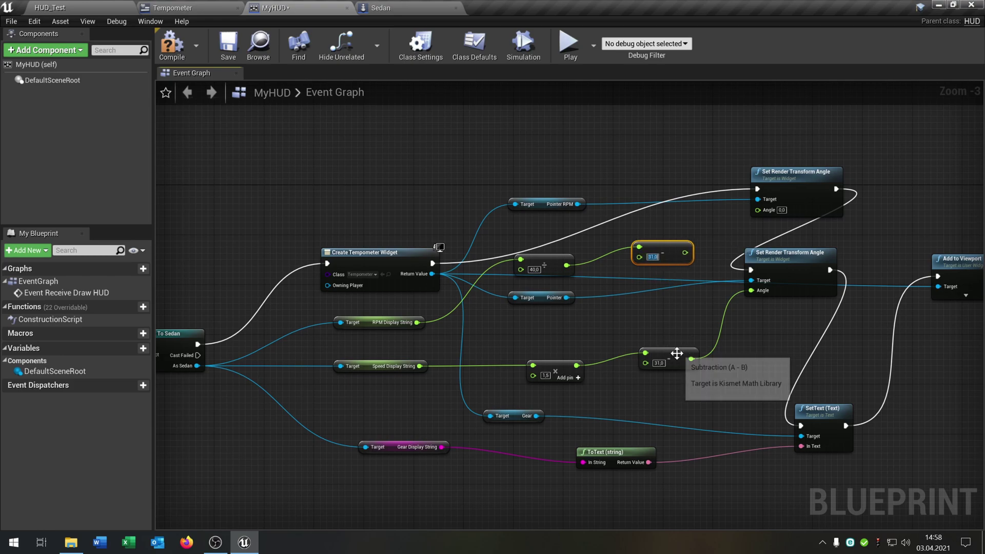
{"action": "left_click_drag", "start_coordinate": [685, 252], "coordinate": [758, 209]}
{"action": "scroll", "coordinate": [479, 339], "scroll_direction": "down", "scroll_amount": 1}
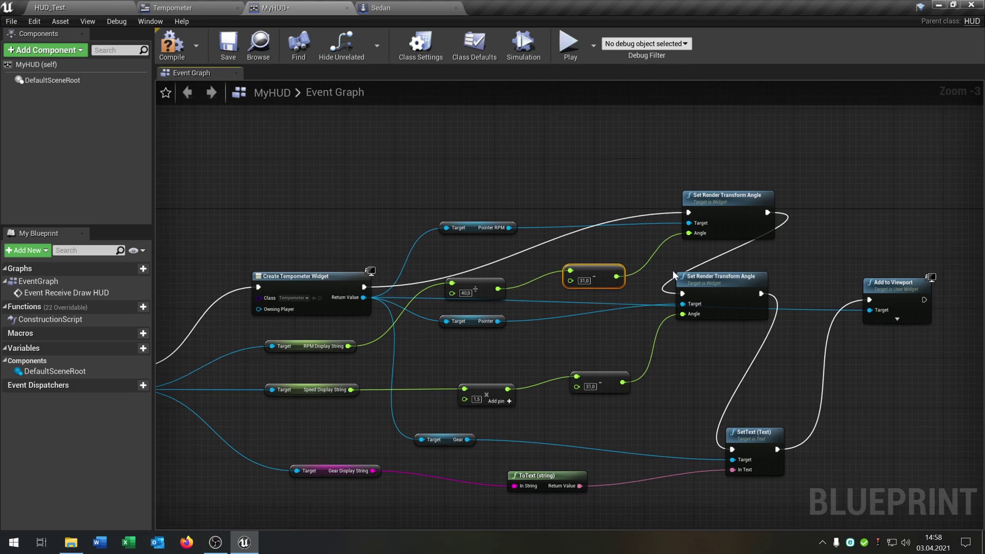
{"action": "right_click_drag", "start_coordinate": [826, 379], "coordinate": [855, 376]}
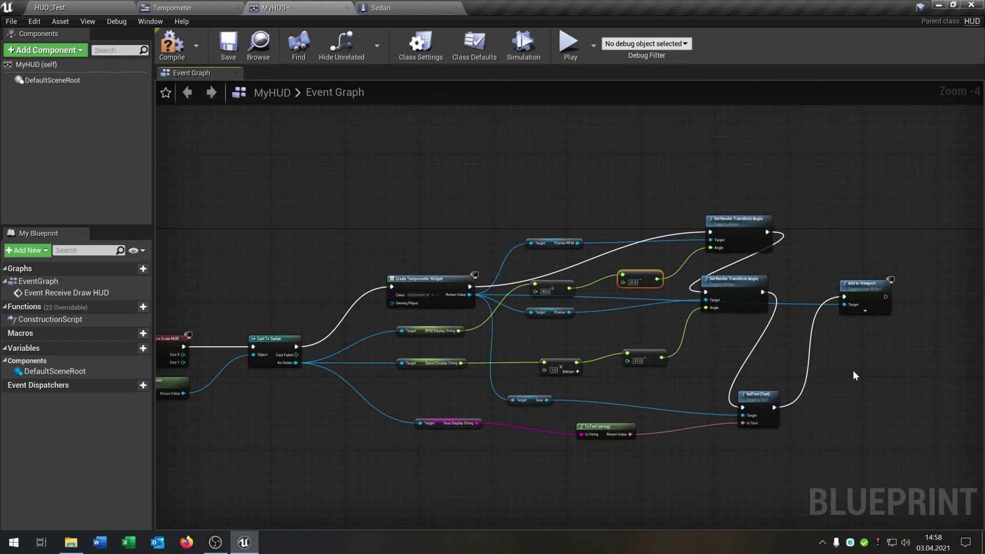
- Compile the HUD and play-test HUD_Test, accelerating with W to watch the gauges
{"action": "left_click", "coordinate": [173, 49]}
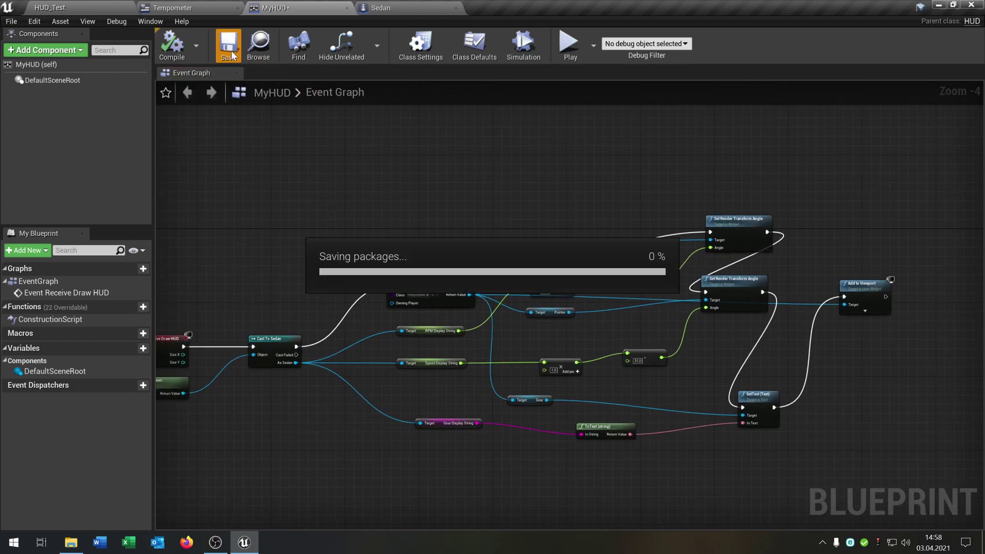
{"action": "left_click", "coordinate": [100, 6]}
{"action": "left_click", "coordinate": [705, 44]}
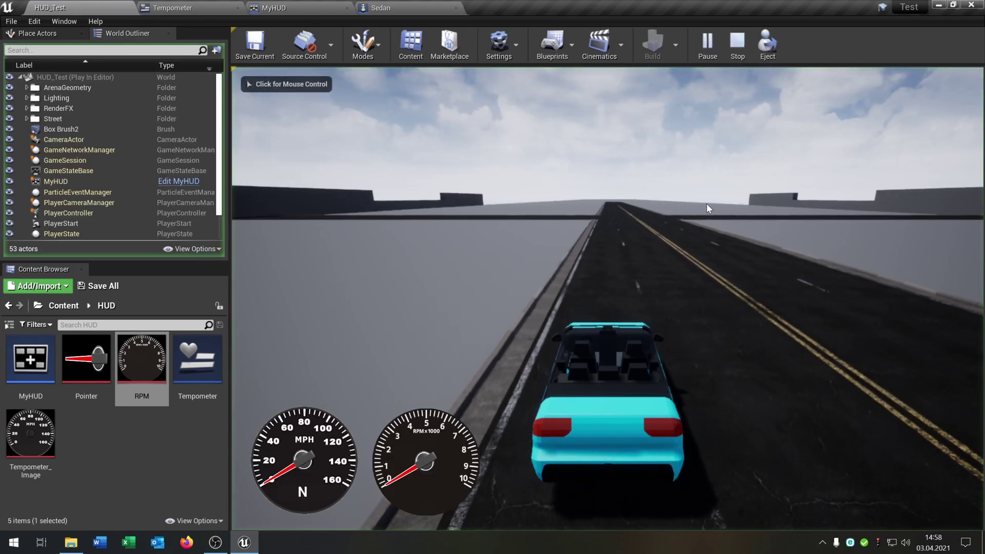
{"action": "key", "text": "w"}
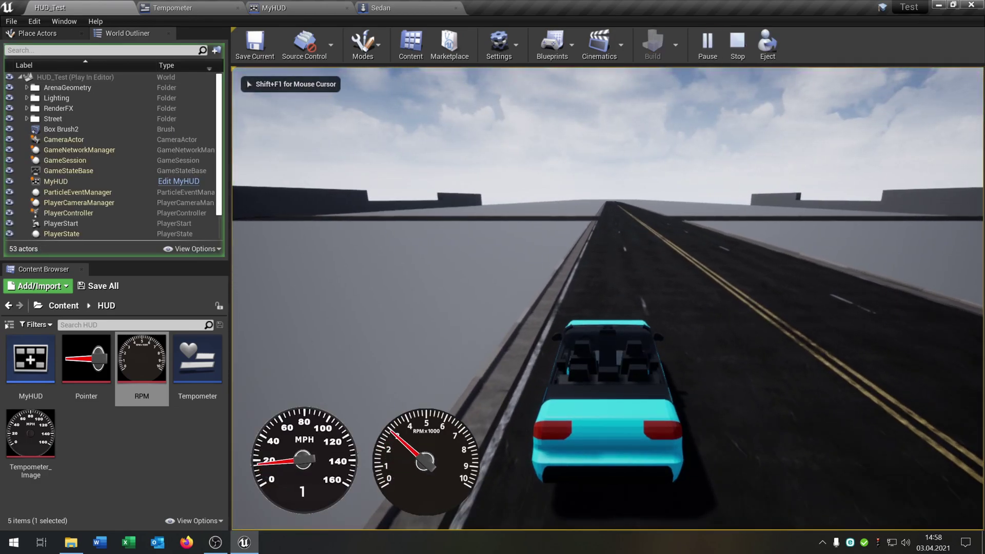
{"action": "key", "text": "w"}
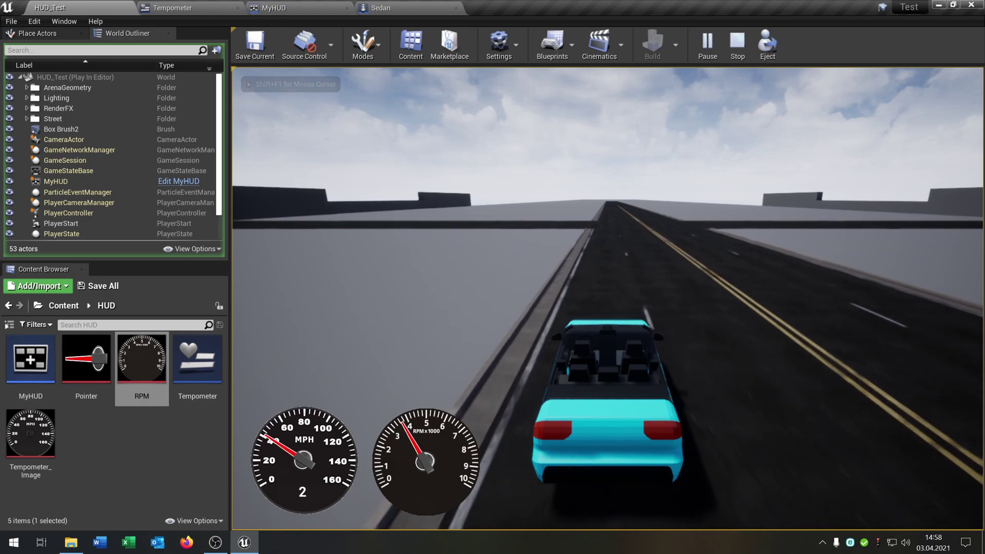
{"action": "key", "text": "w"}
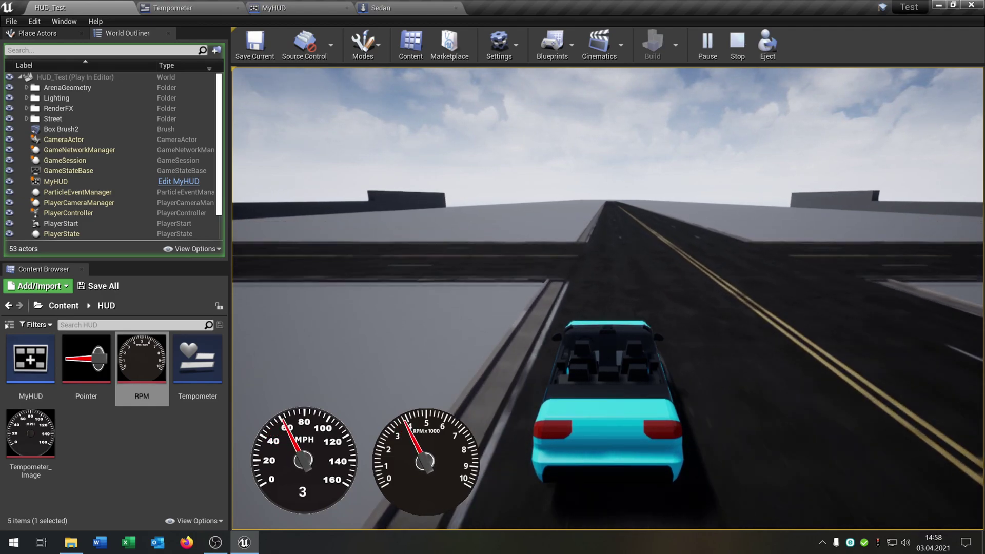
{"action": "key", "text": "w"}
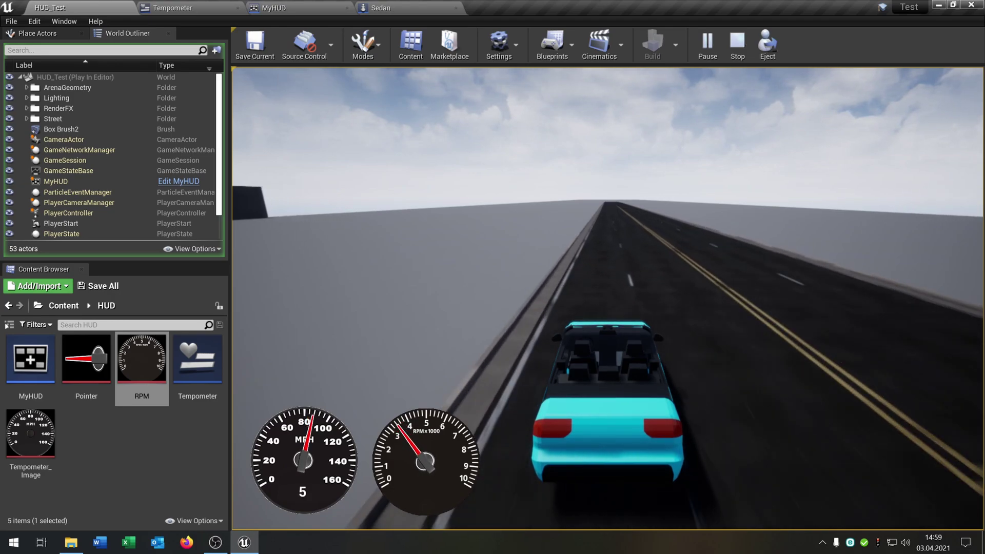
{"action": "key", "text": "Escape"}
- Reposition the editor camera and run a second play test, accelerating with W
{"action": "scroll", "coordinate": [455, 231], "scroll_direction": "down", "scroll_amount": 6}
{"action": "right_click_drag", "start_coordinate": [490, 240], "coordinate": [718, 244]}
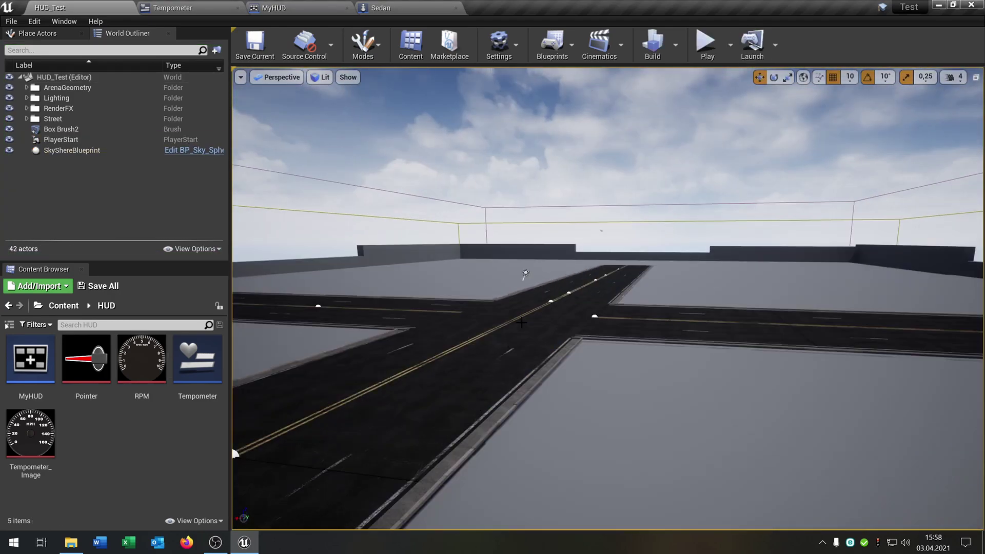
{"action": "right_click_drag", "start_coordinate": [518, 292], "coordinate": [533, 302]}
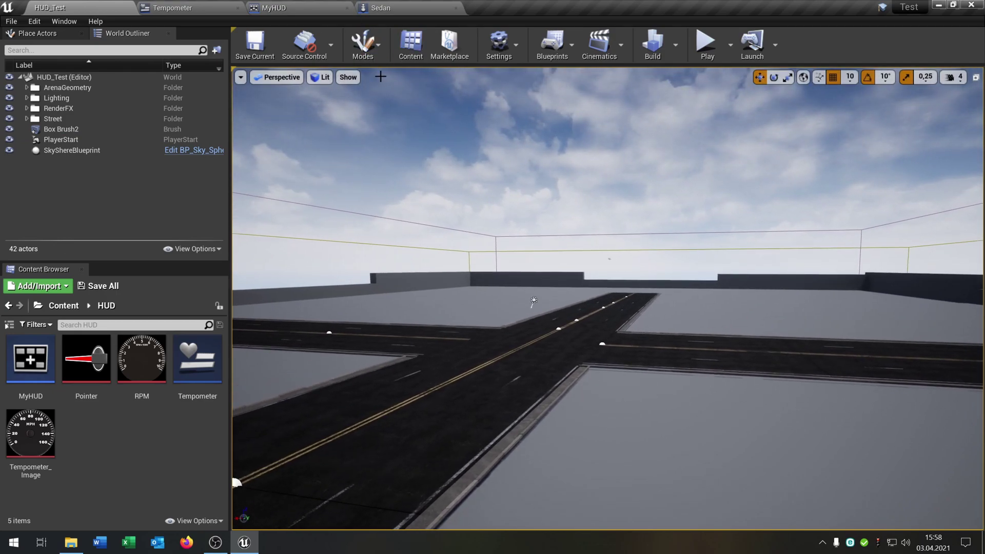
{"action": "left_click", "coordinate": [706, 47]}
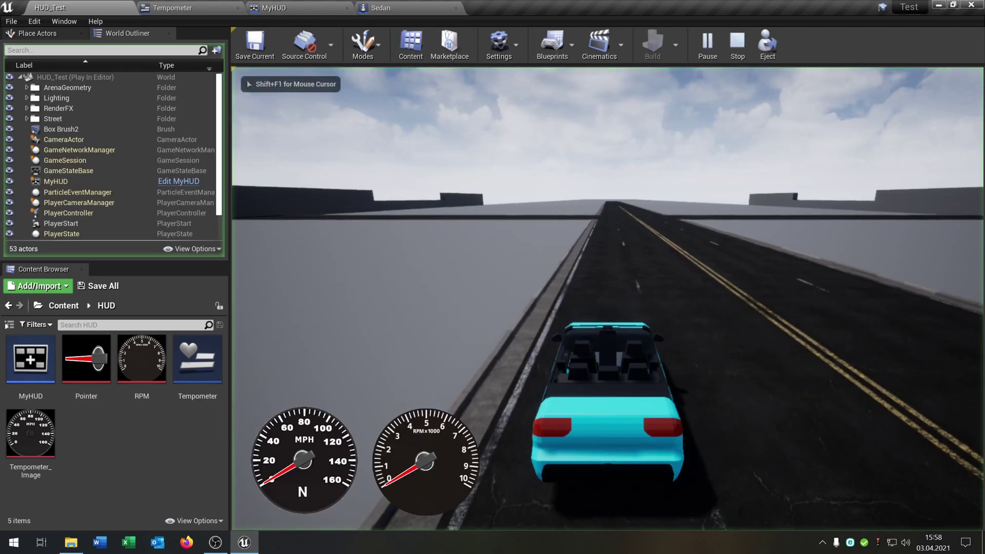
{"action": "key", "text": "w"}
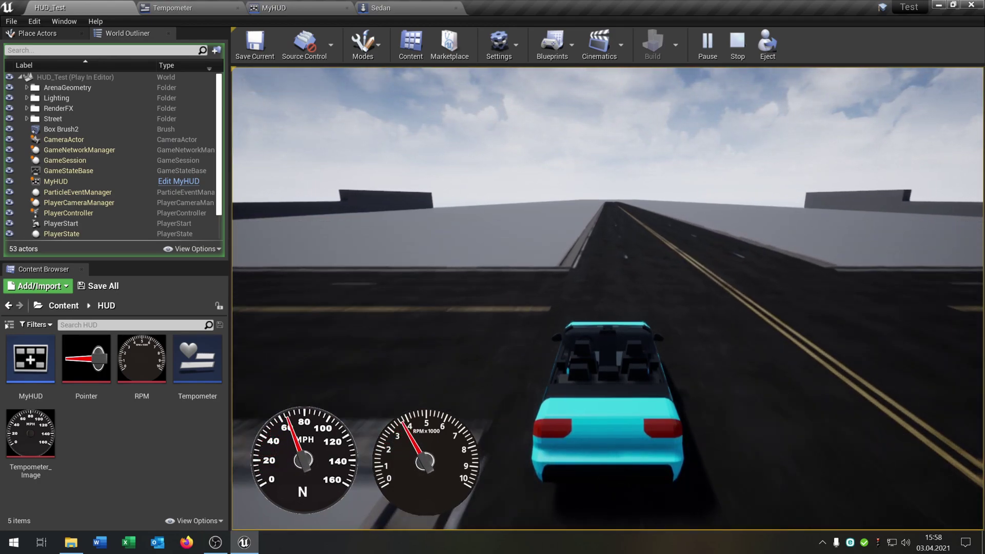
{"action": "key", "text": "Escape"}
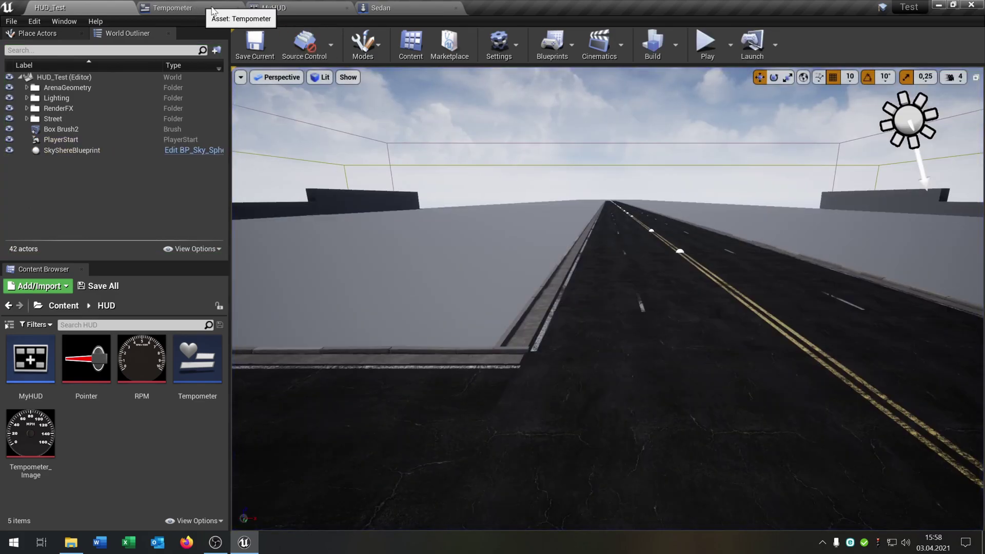
- Disconnect the speed angle from the needle and add a float ≤ 209 comparison
{"action": "left_click", "coordinate": [316, 8]}
{"action": "right_click_drag", "start_coordinate": [533, 368], "coordinate": [529, 315]}
{"action": "left_click", "coordinate": [520, 334], "text": "alt"}
{"action": "left_click_drag", "start_coordinate": [481, 301], "coordinate": [460, 272]}
{"action": "type", "text": "floa"}
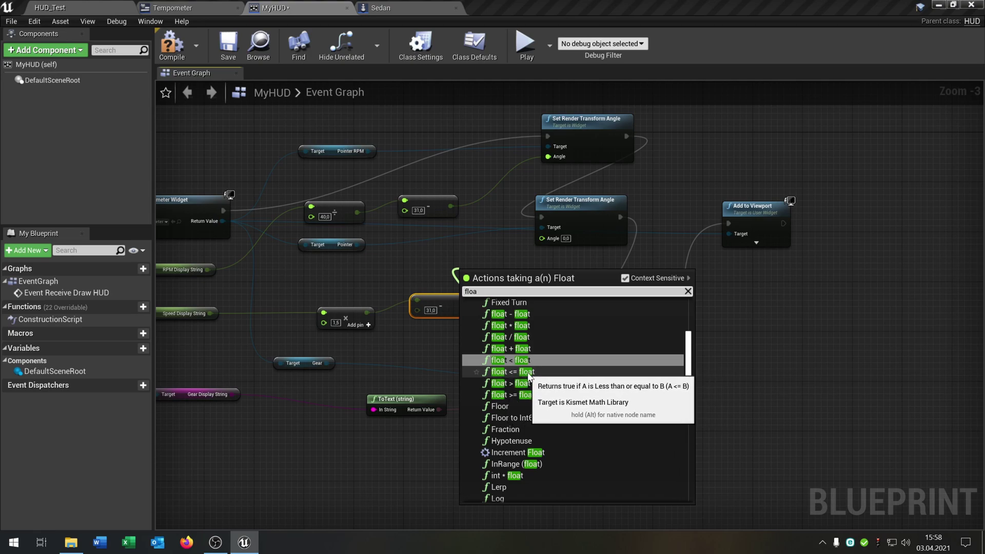
{"action": "left_click", "coordinate": [513, 371]}
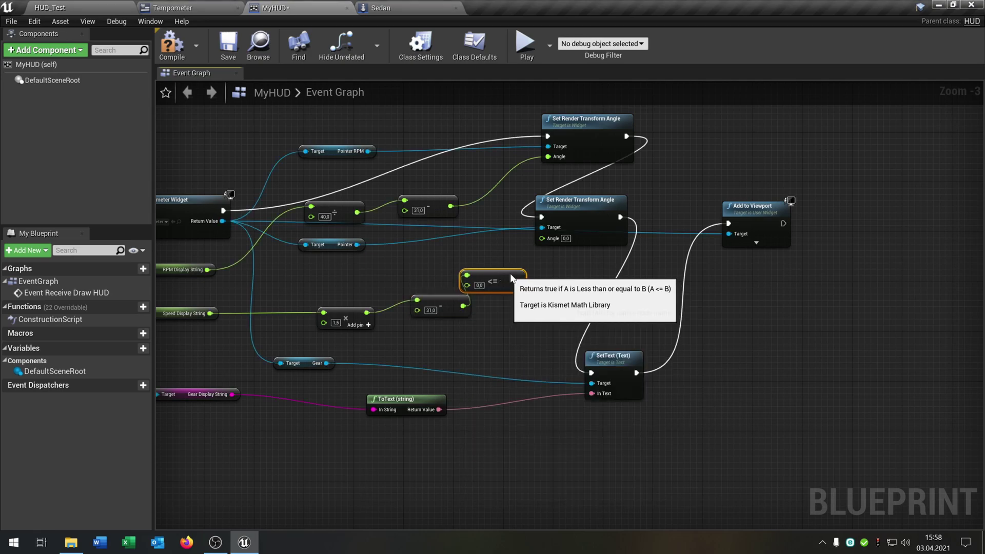
{"action": "left_click_drag", "start_coordinate": [493, 277], "coordinate": [513, 266]}
{"action": "type", "text": "209"}
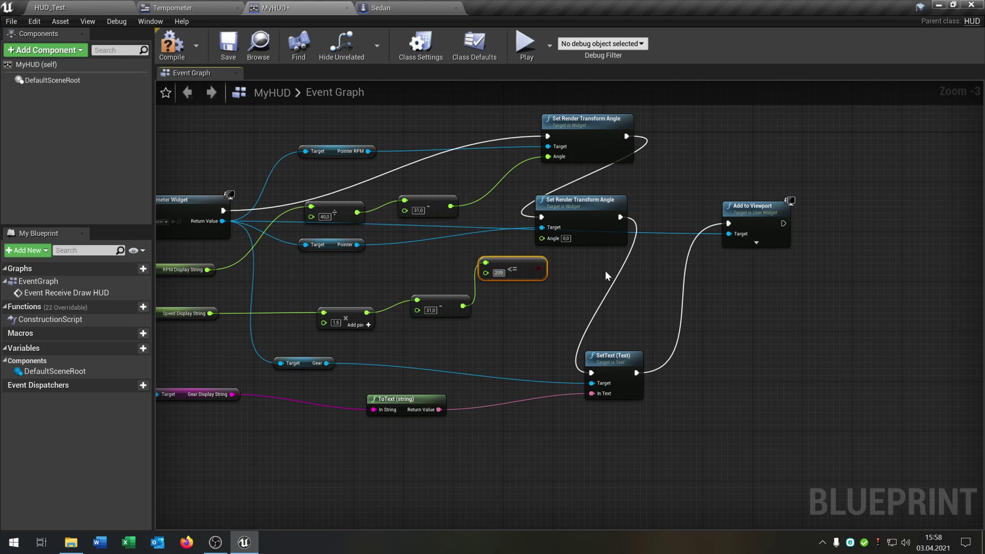
{"action": "key", "text": "Return"}
{"action": "left_click_drag", "start_coordinate": [513, 264], "coordinate": [451, 276]}
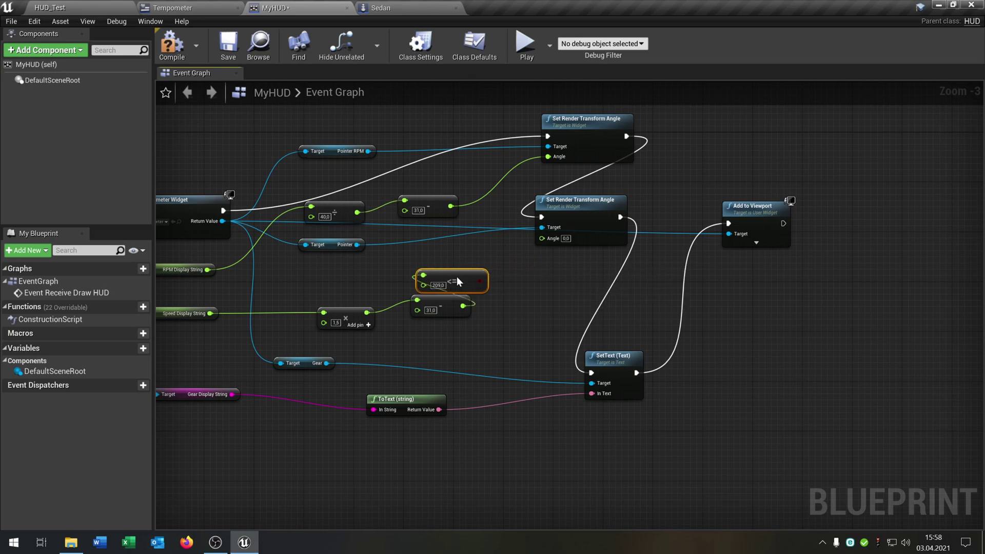
- Add a Branch conditioned on the comparison and route the needle update's execution through it
{"action": "right_click", "coordinate": [520, 275]}
{"action": "type", "text": "bra"}
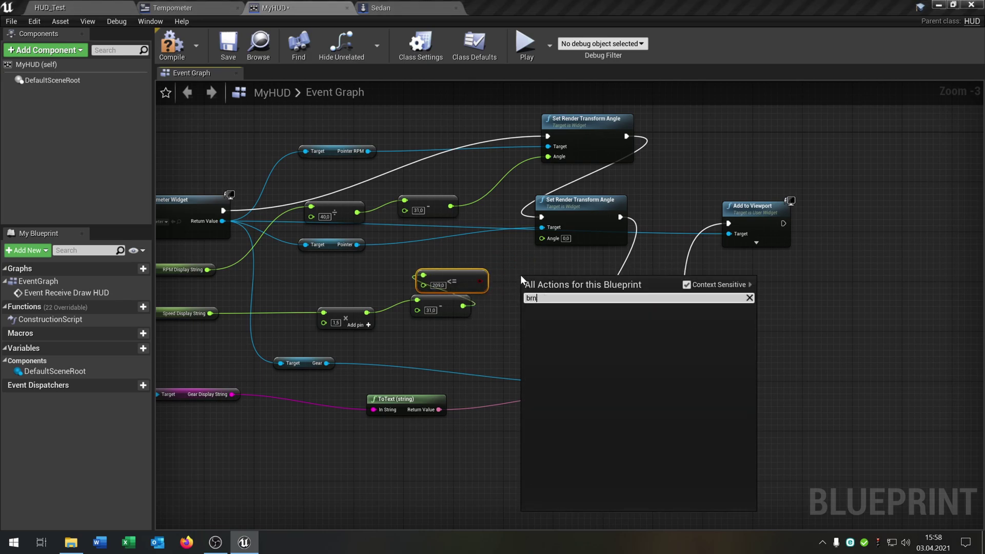
{"action": "type", "text": "nch"}
{"action": "key", "text": "Return"}
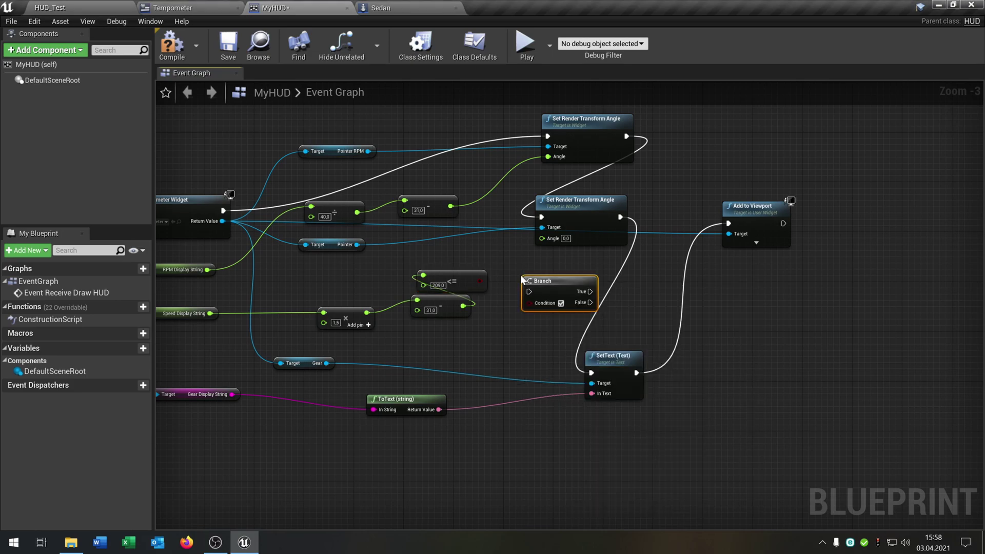
{"action": "left_click_drag", "start_coordinate": [477, 282], "coordinate": [529, 303]}
{"action": "right_click_drag", "start_coordinate": [534, 304], "coordinate": [578, 326]}
{"action": "left_click_drag", "start_coordinate": [583, 301], "coordinate": [539, 264]}
{"action": "left_click_drag", "start_coordinate": [670, 159], "coordinate": [524, 279]}
- Arrange the multiply, subtraction, comparison and Branch nodes into a tidy layout
{"action": "right_click_drag", "start_coordinate": [567, 320], "coordinate": [588, 328]}
{"action": "left_click_drag", "start_coordinate": [511, 342], "coordinate": [505, 354]}
{"action": "left_click", "coordinate": [405, 343]}
{"action": "left_click_drag", "start_coordinate": [406, 343], "coordinate": [349, 337]}
{"action": "left_click_drag", "start_coordinate": [461, 369], "coordinate": [431, 344]}
{"action": "left_click_drag", "start_coordinate": [511, 302], "coordinate": [461, 296]}
{"action": "left_click_drag", "start_coordinate": [576, 280], "coordinate": [561, 265]}
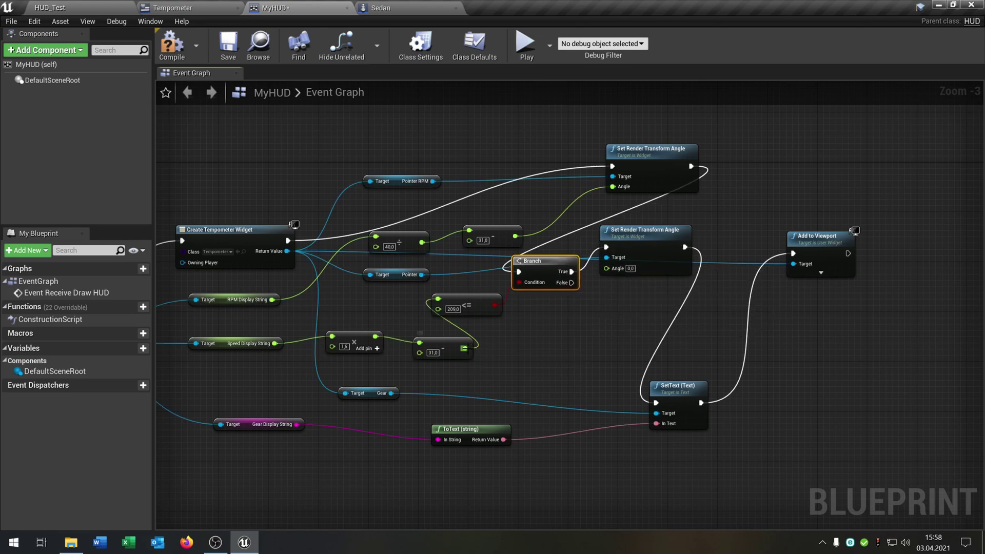
- Feed the subtraction result into the lower Angle pin and the comparison, then compile
{"action": "left_click_drag", "start_coordinate": [464, 349], "coordinate": [569, 363]}
{"action": "left_click_drag", "start_coordinate": [626, 275], "coordinate": [626, 276]}
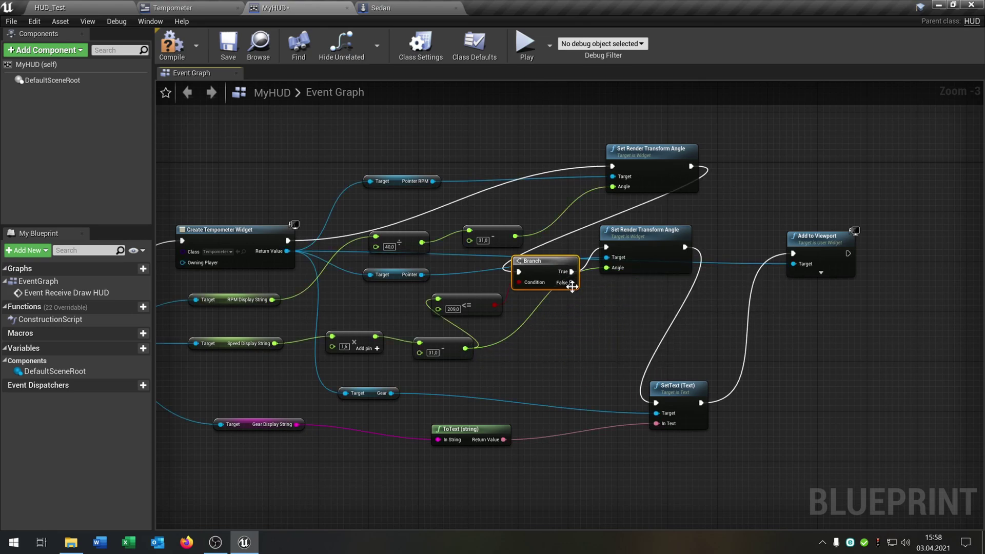
{"action": "right_click_drag", "start_coordinate": [597, 328], "coordinate": [563, 306]}
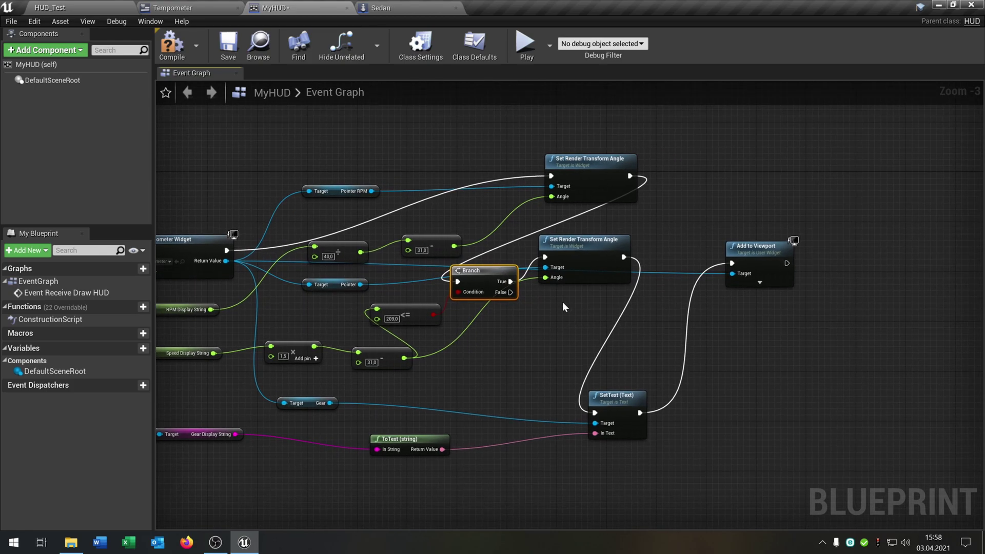
{"action": "left_click", "coordinate": [180, 61]}
{"action": "left_click_drag", "start_coordinate": [424, 311], "coordinate": [436, 310]}
{"action": "left_click_drag", "start_coordinate": [408, 350], "coordinate": [405, 357]}
{"action": "left_click", "coordinate": [404, 319]}
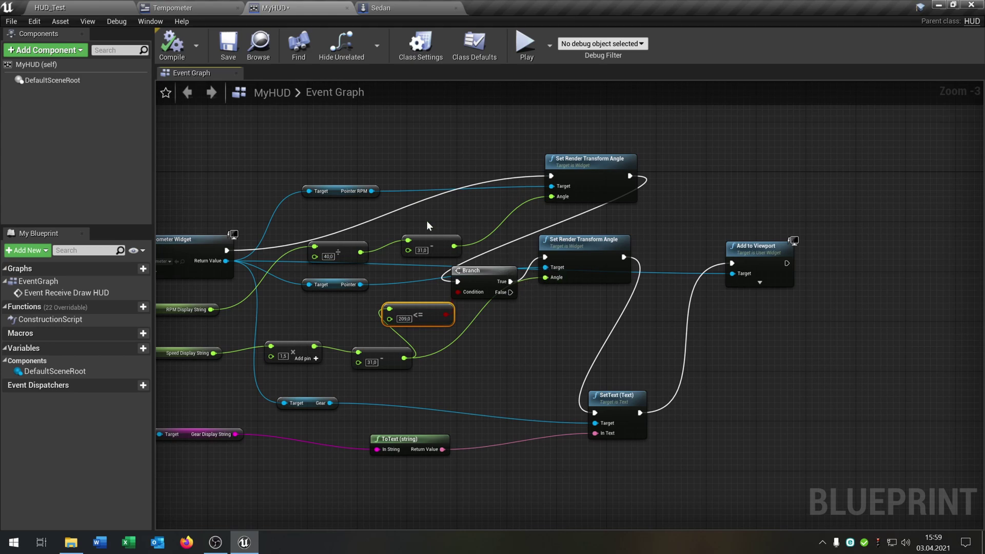
- Play HUD_Test and accelerate with W to top speed, watching the needle stop at 160
{"action": "left_click", "coordinate": [52, 8]}
{"action": "left_click", "coordinate": [705, 46]}
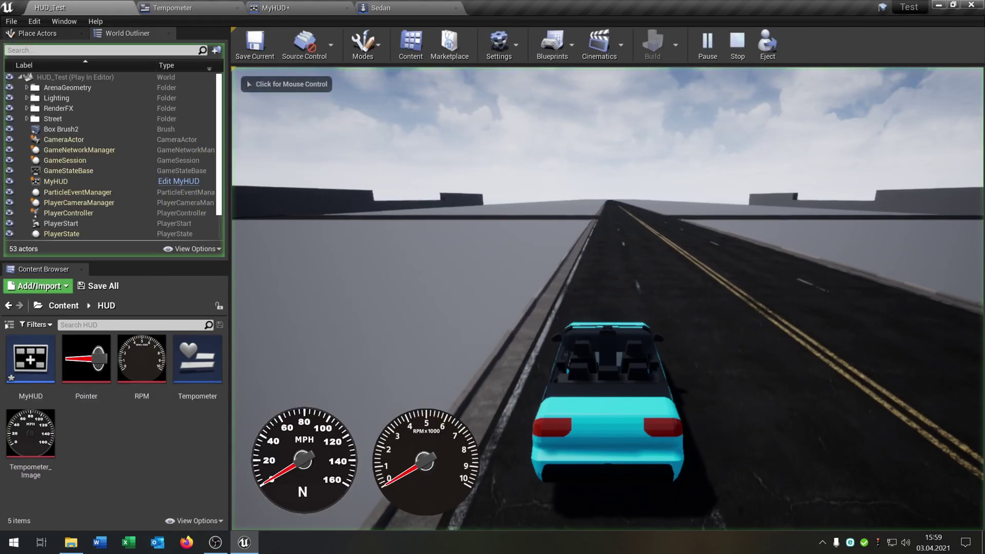
{"action": "key", "text": "w"}
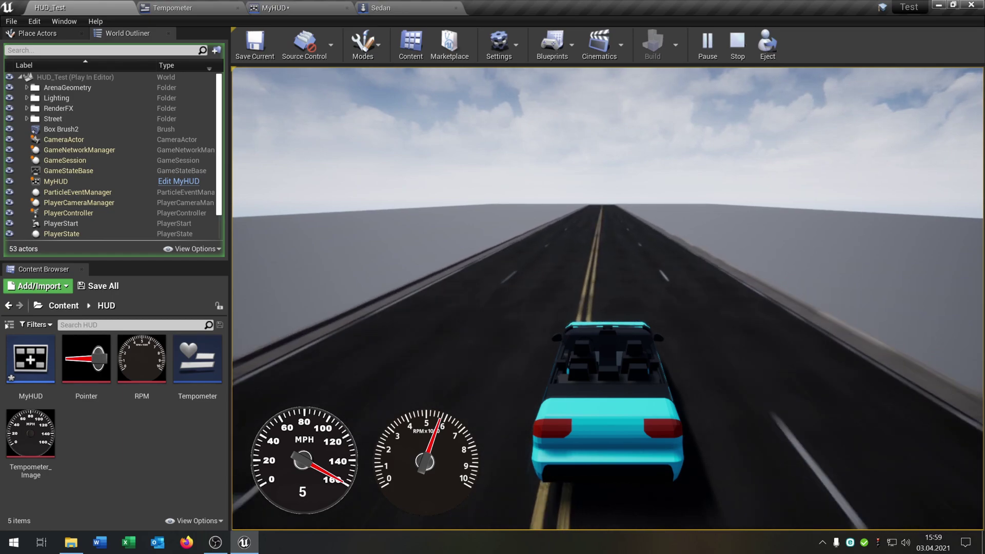
{"action": "key", "text": "Escape"}
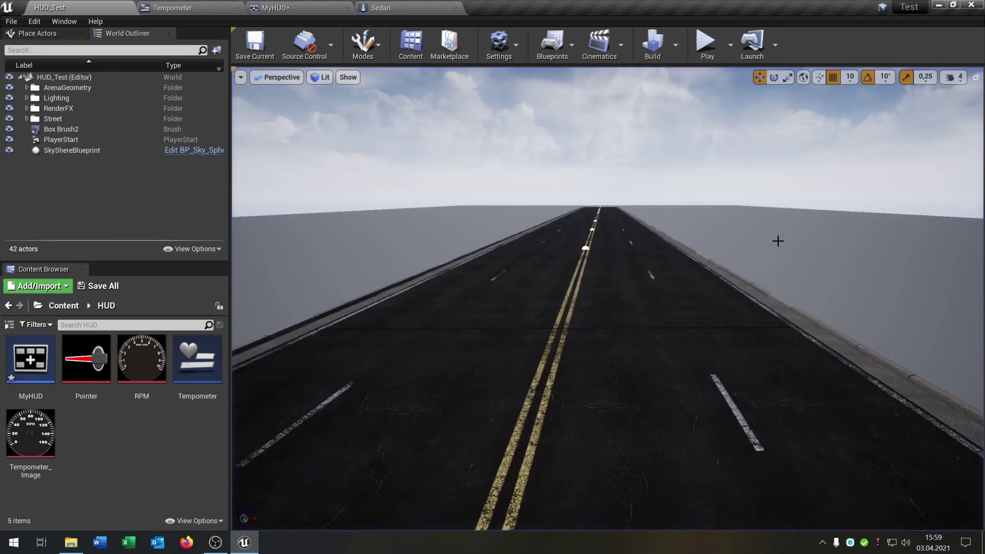
{"action": "right_click_drag", "start_coordinate": [773, 238], "coordinate": [798, 240]}
{"action": "key", "text": "w"}
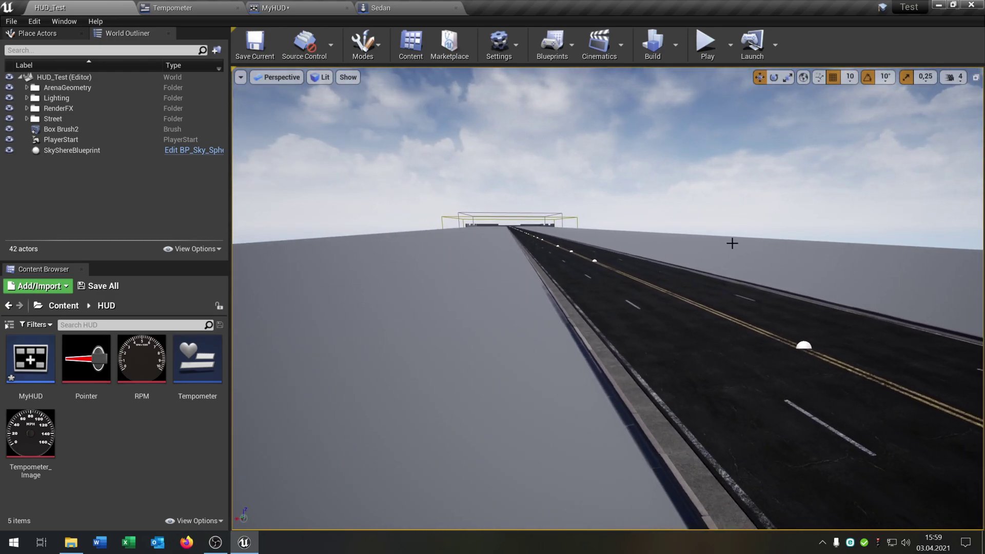
{"action": "mouse_move", "coordinate": [731, 244]}
{"action": "right_mouse_down"}
{"action": "mouse_move", "coordinate": [724, 259]}
{"action": "mouse_move", "coordinate": [723, 241]}
{"action": "right_mouse_up"}
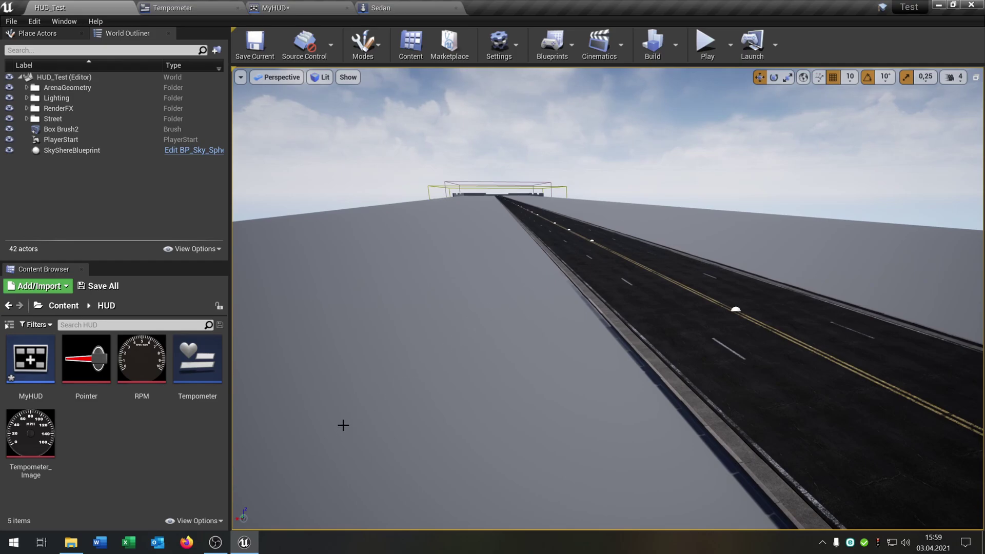